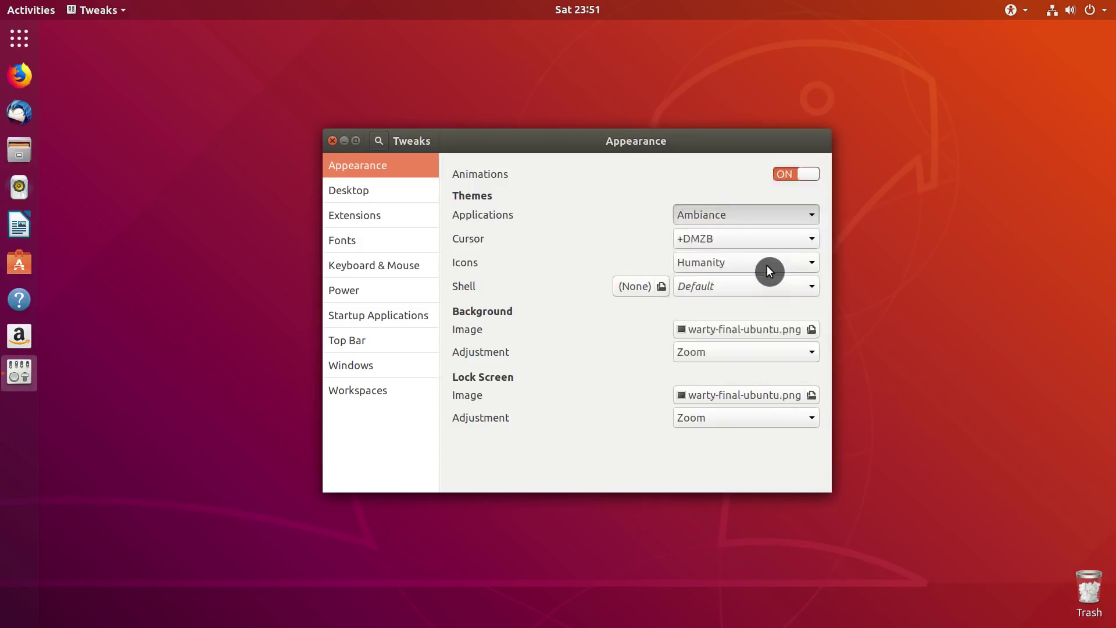
Choose Canta in the Icons dropdown and McOS-Dark-Shell in the Shell dropdown
click(761, 258)
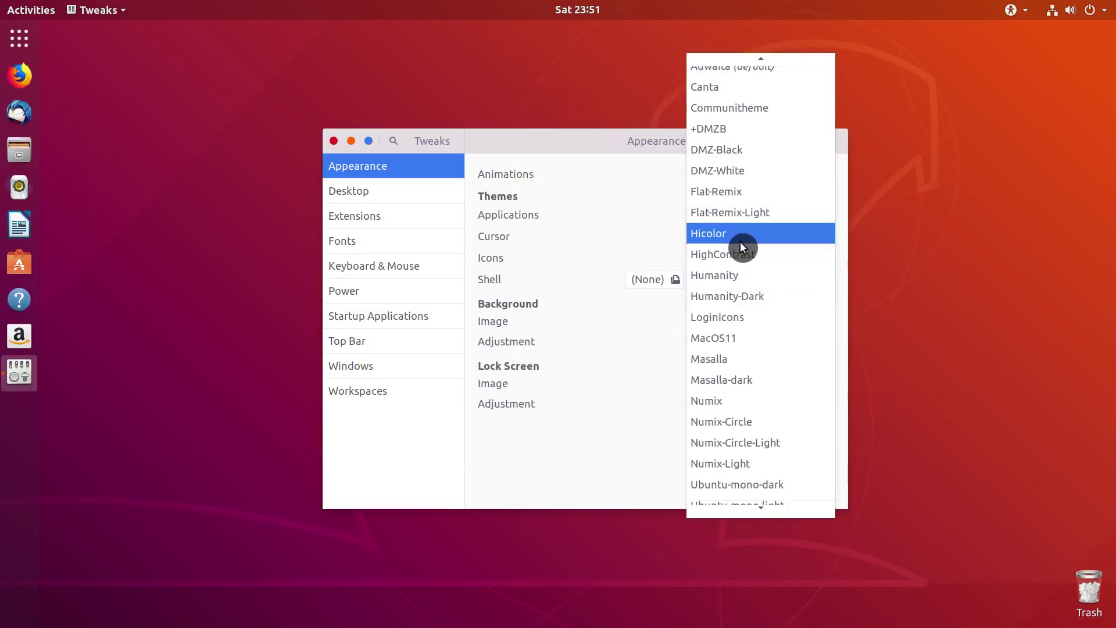
click(727, 88)
click(728, 279)
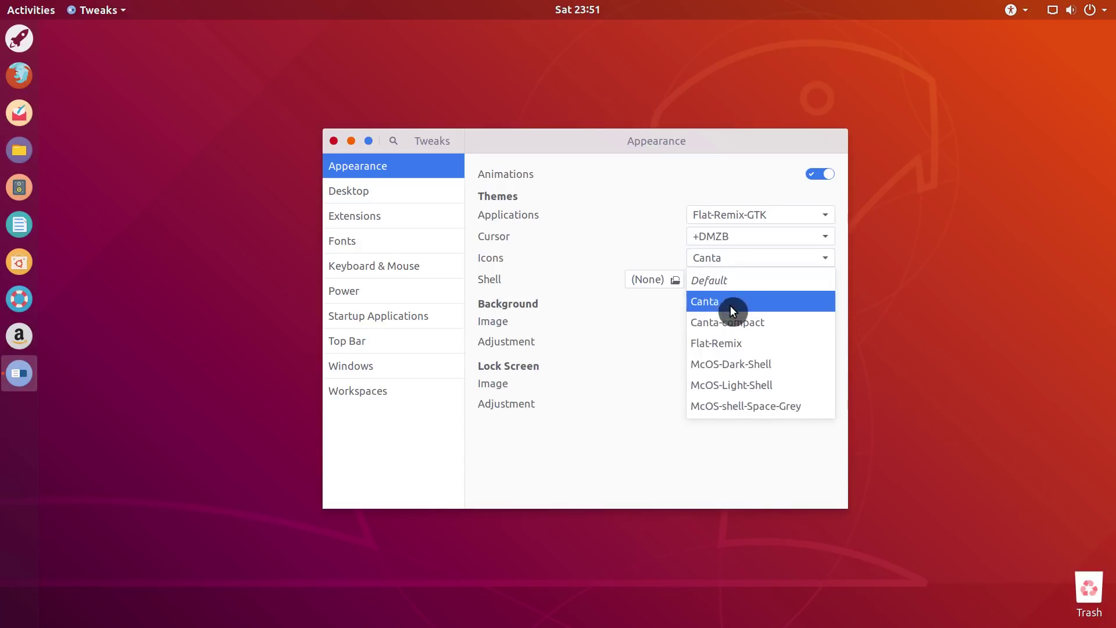
click(740, 367)
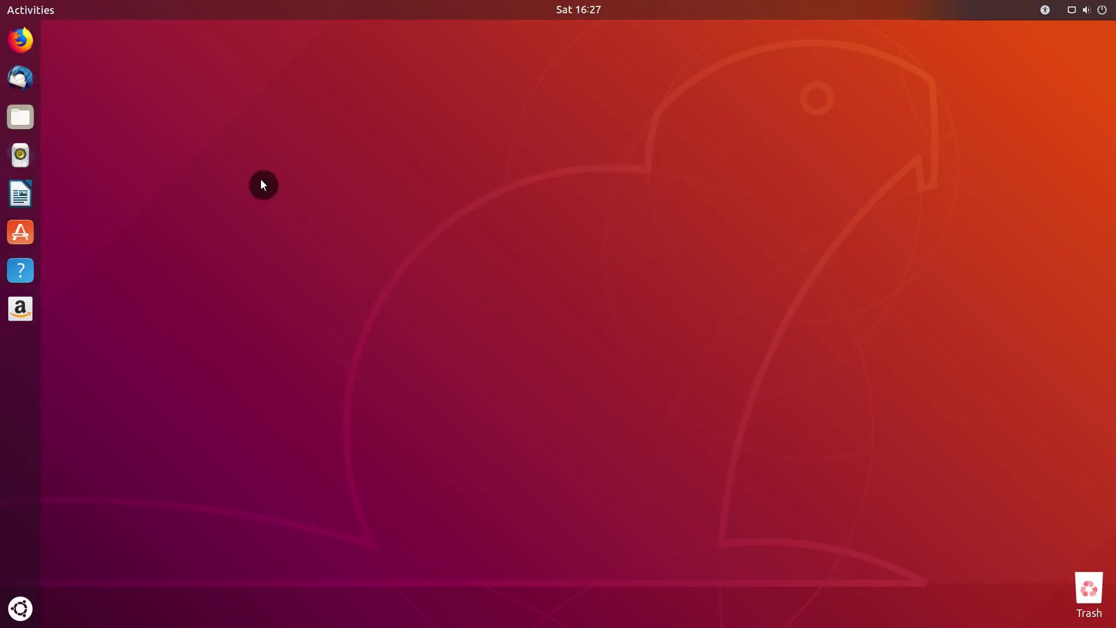
Launch the file manager and move its window to the upper right of the screen
click(19, 117)
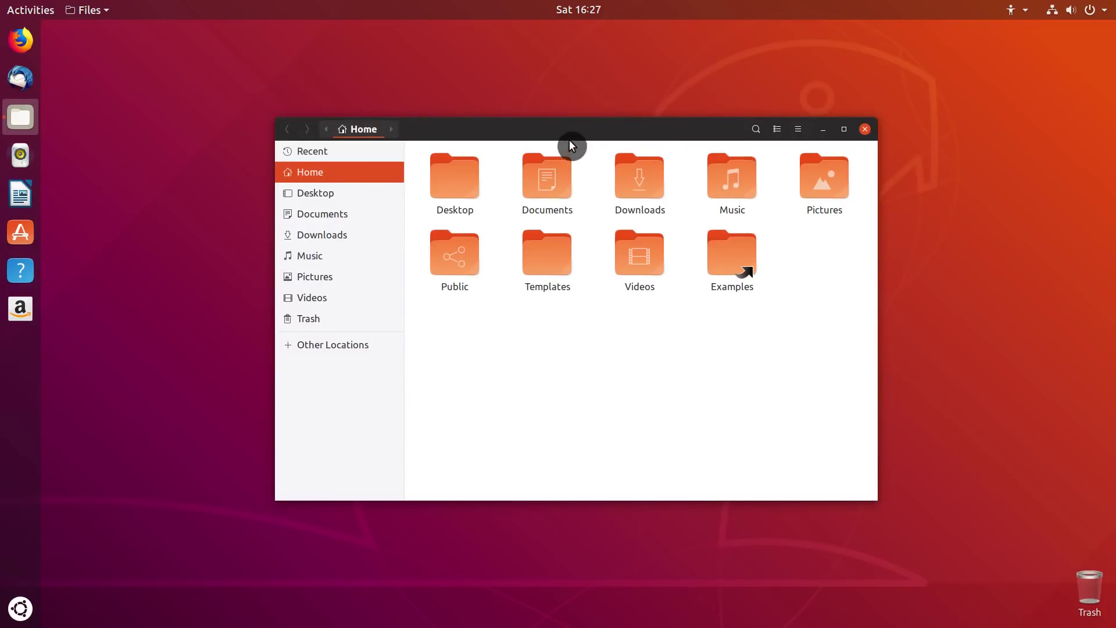
drag(569, 140, 788, 53)
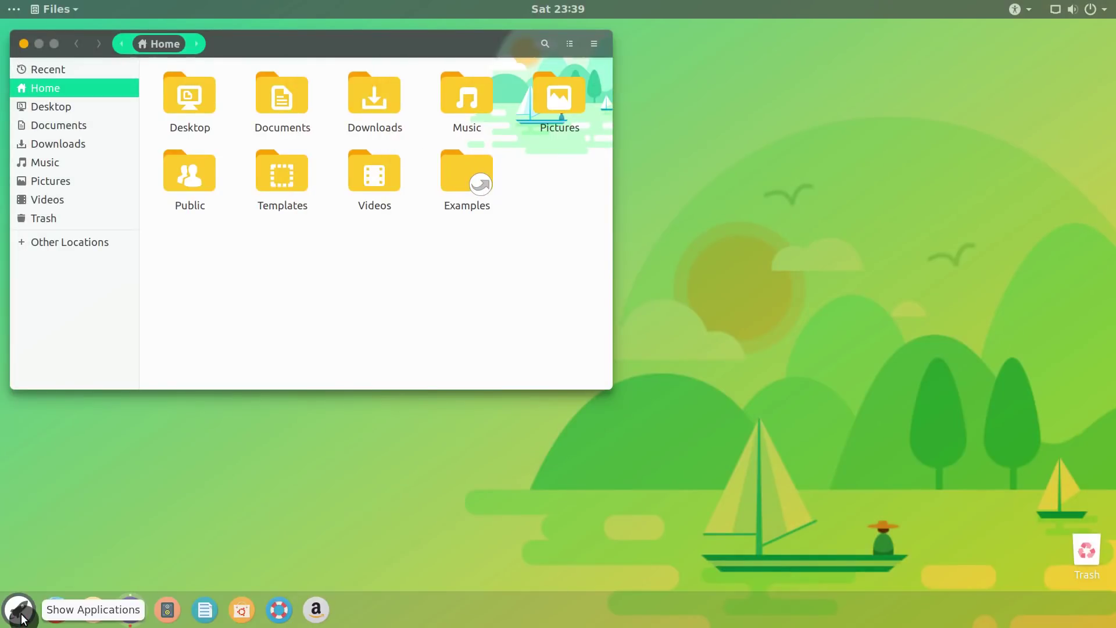
click(19, 611)
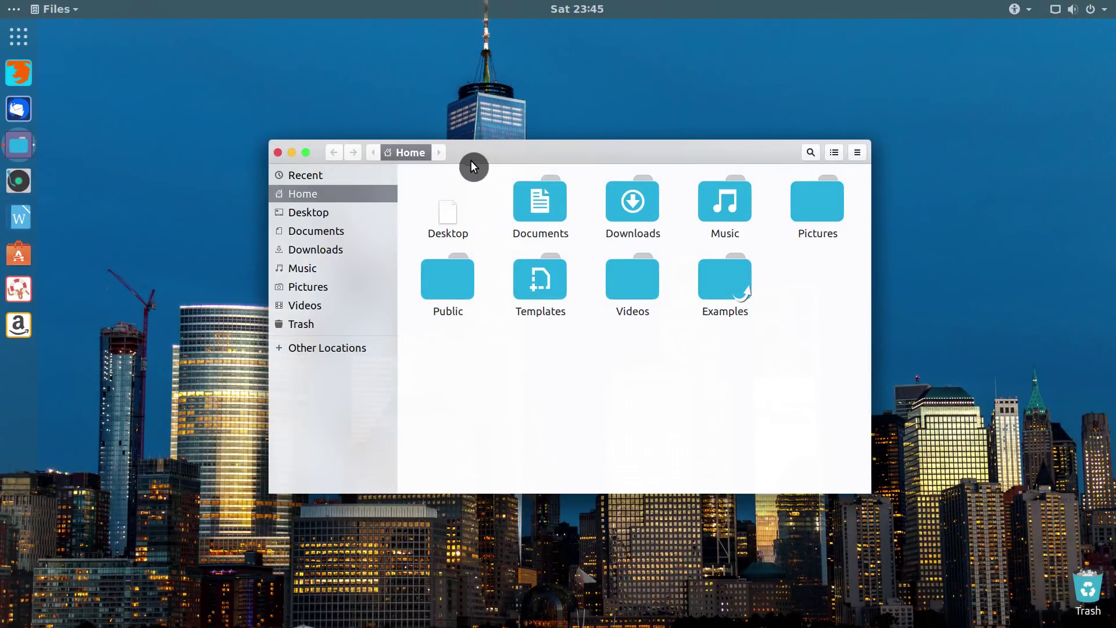
mouse_move(473, 159)
mouse_down()
mouse_move(709, 82)
mouse_move(725, 45)
mouse_up()
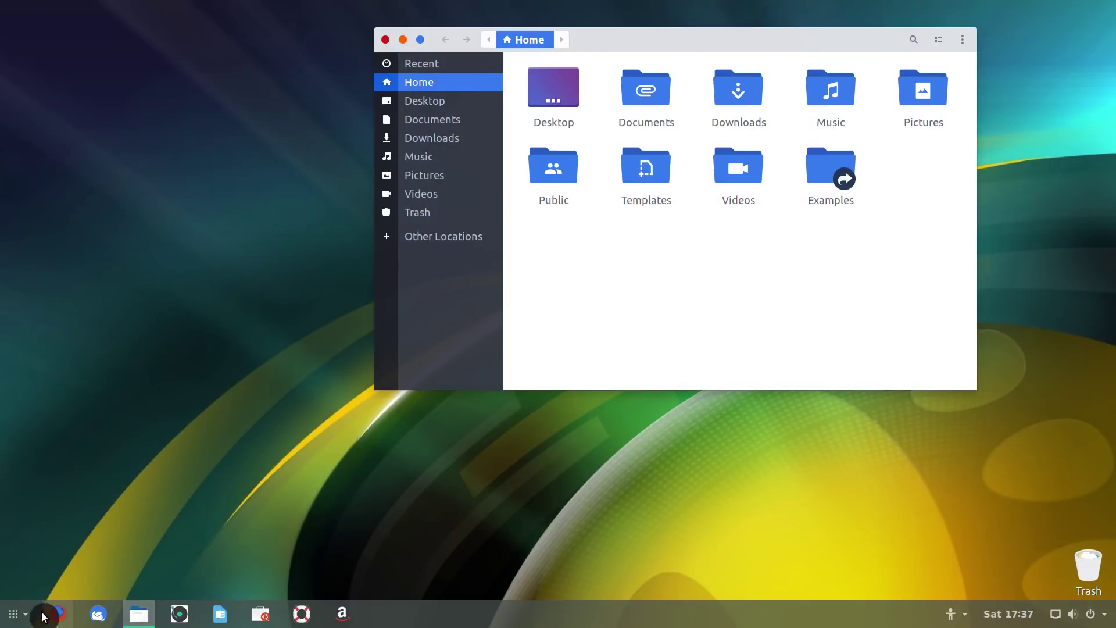
click(19, 617)
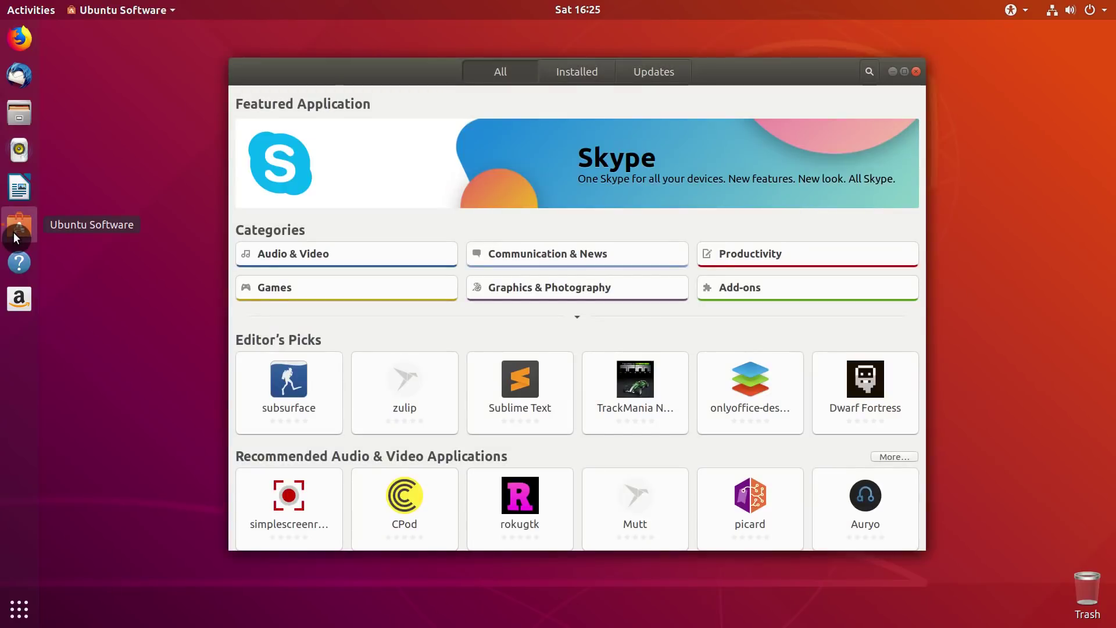
text(communitheme)
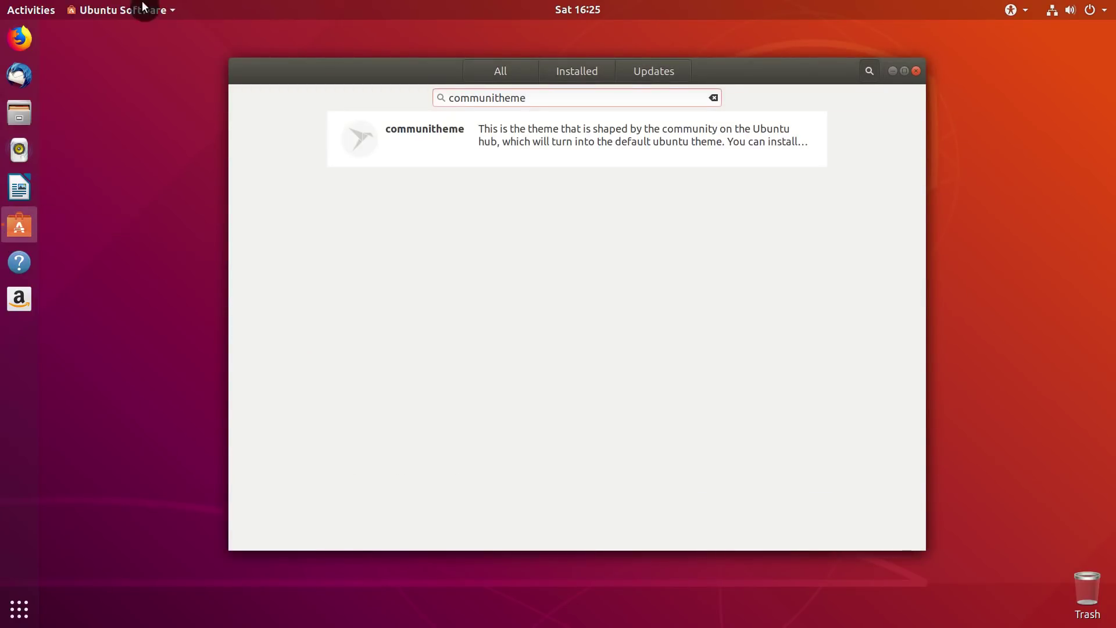
Install communitheme from its details page, authorizing with the password
click(444, 138)
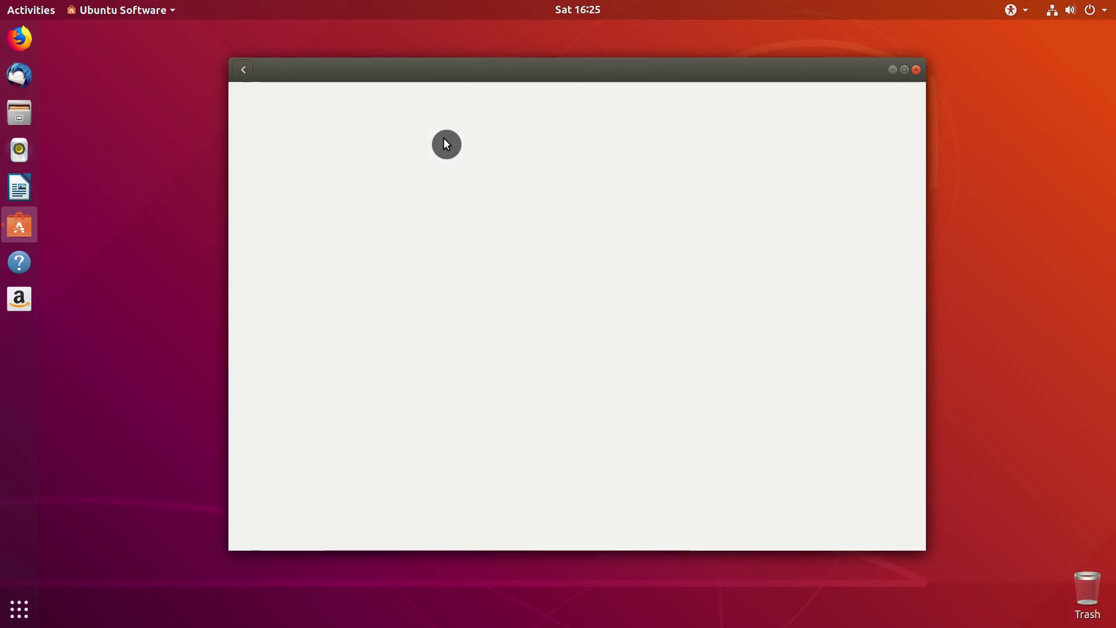
click(389, 161)
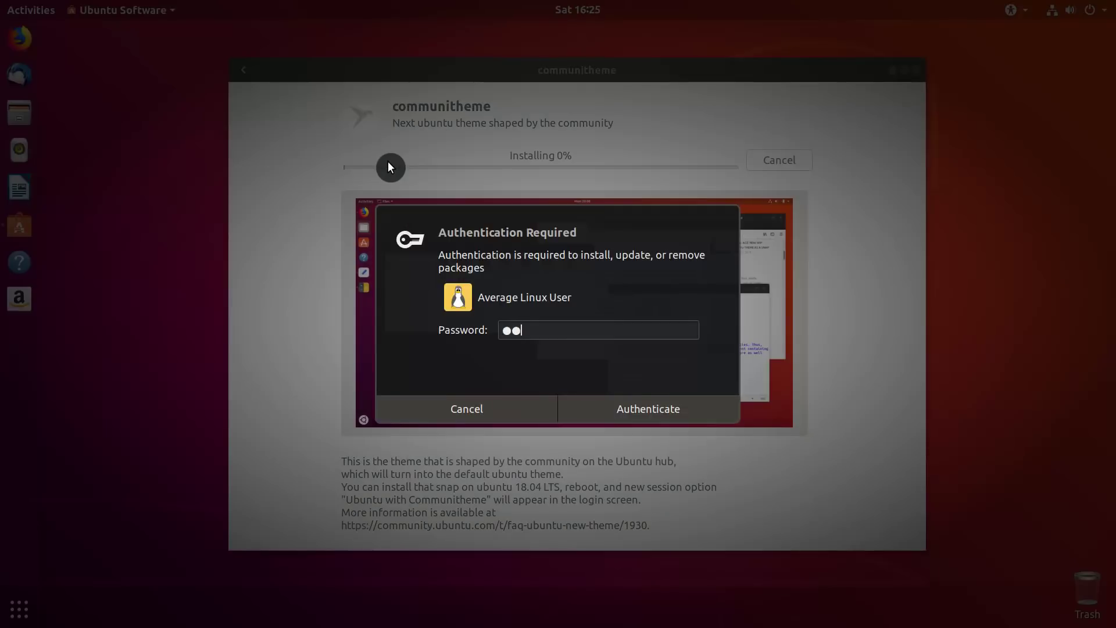
key(Return)
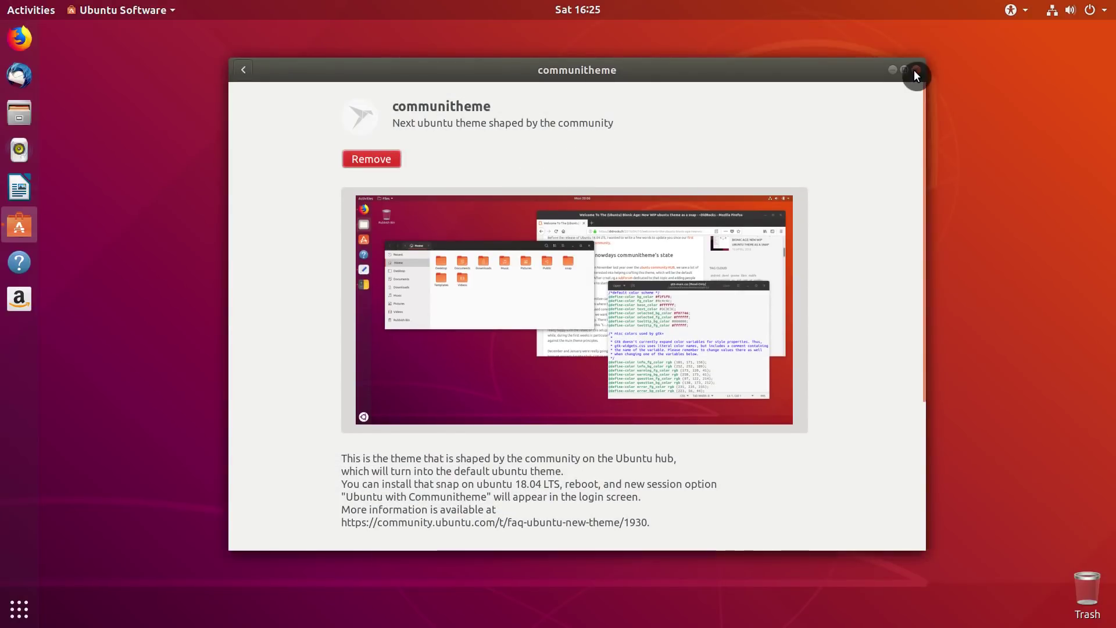
Restart the computer and pick the desktop session at the login screen
click(915, 71)
click(1090, 10)
click(1069, 164)
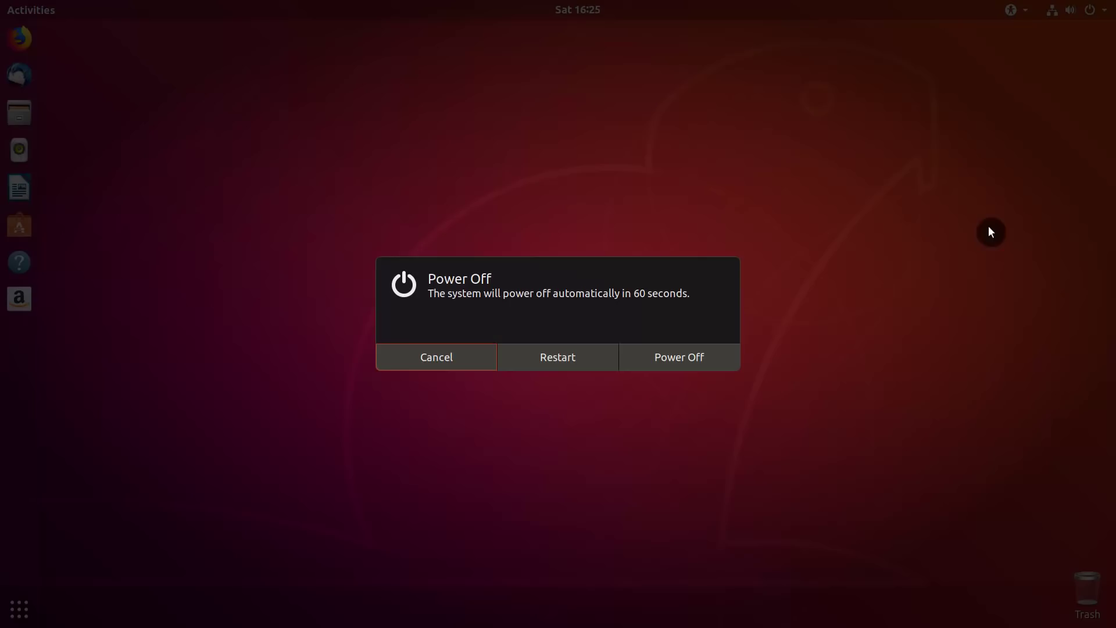
click(564, 358)
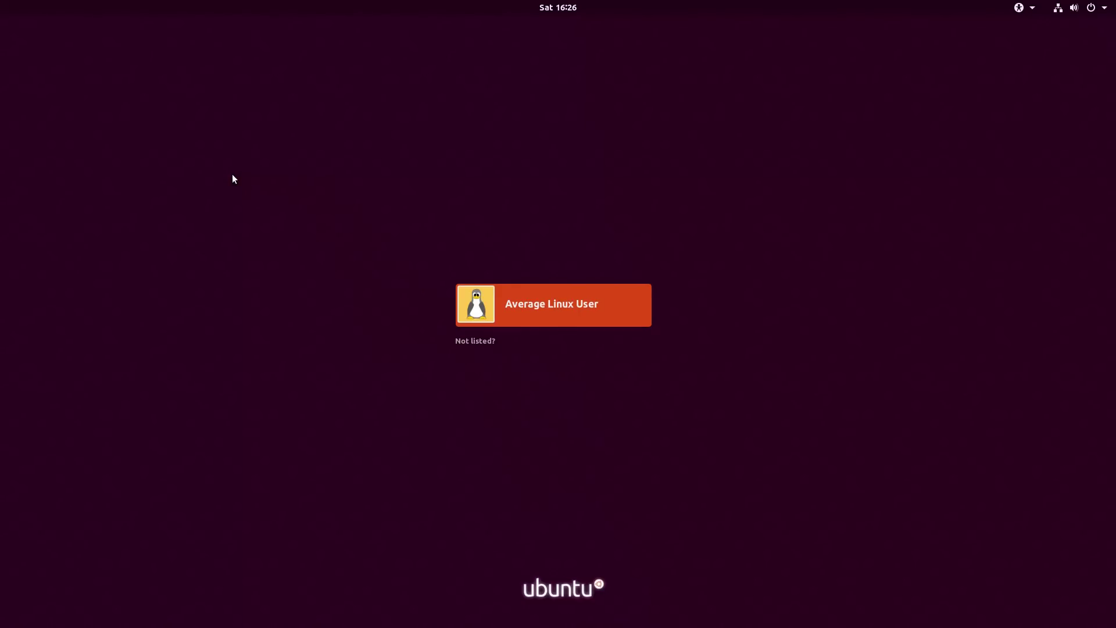
key(Return)
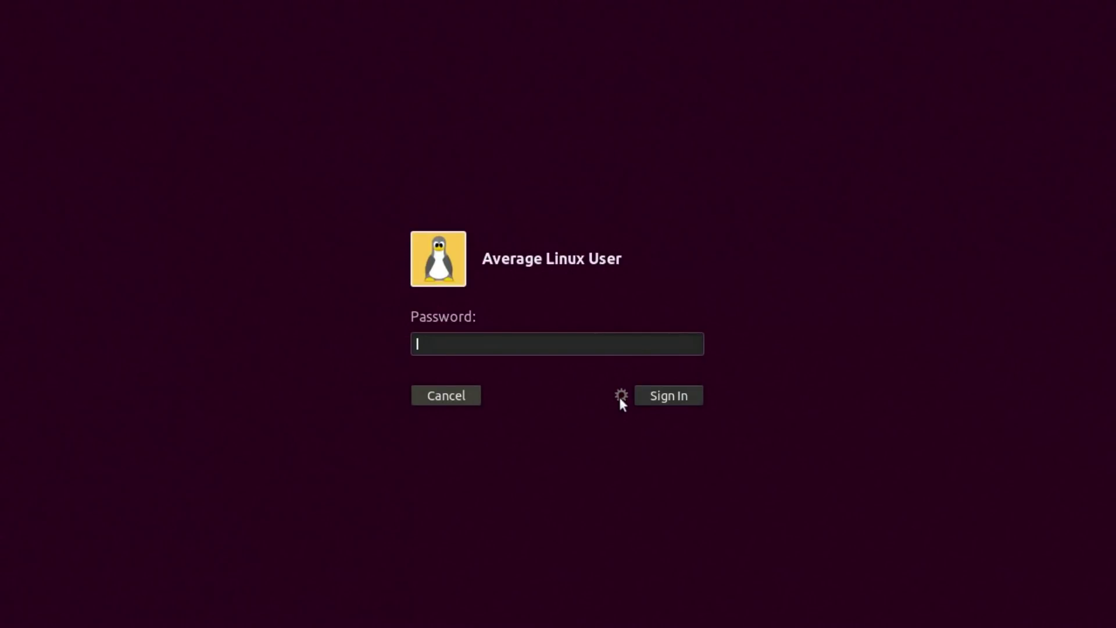
click(620, 397)
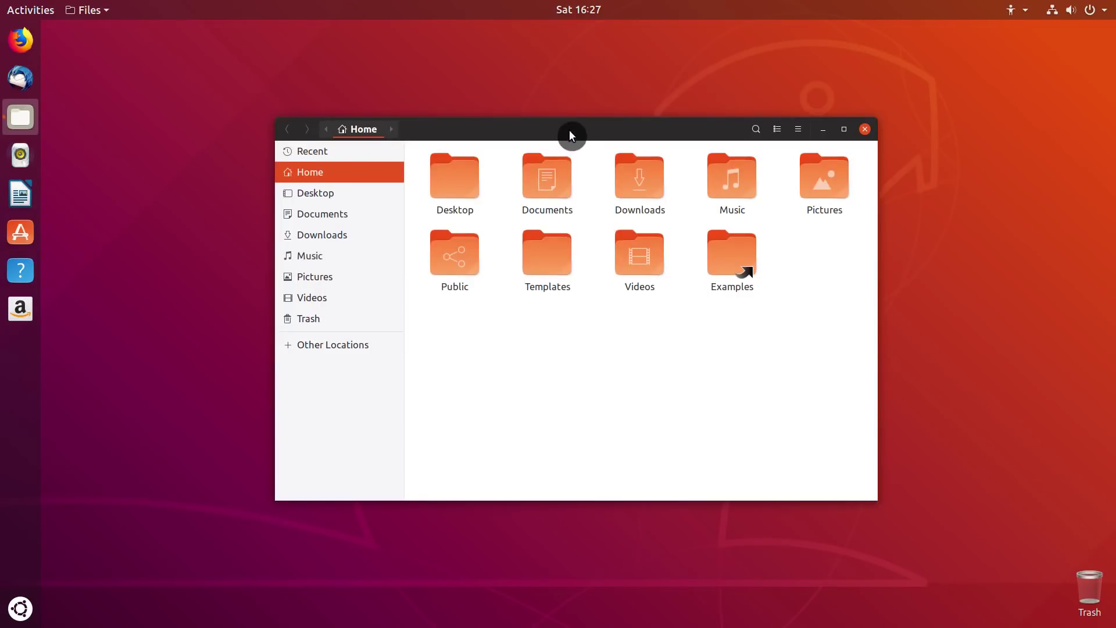
drag(569, 130, 789, 53)
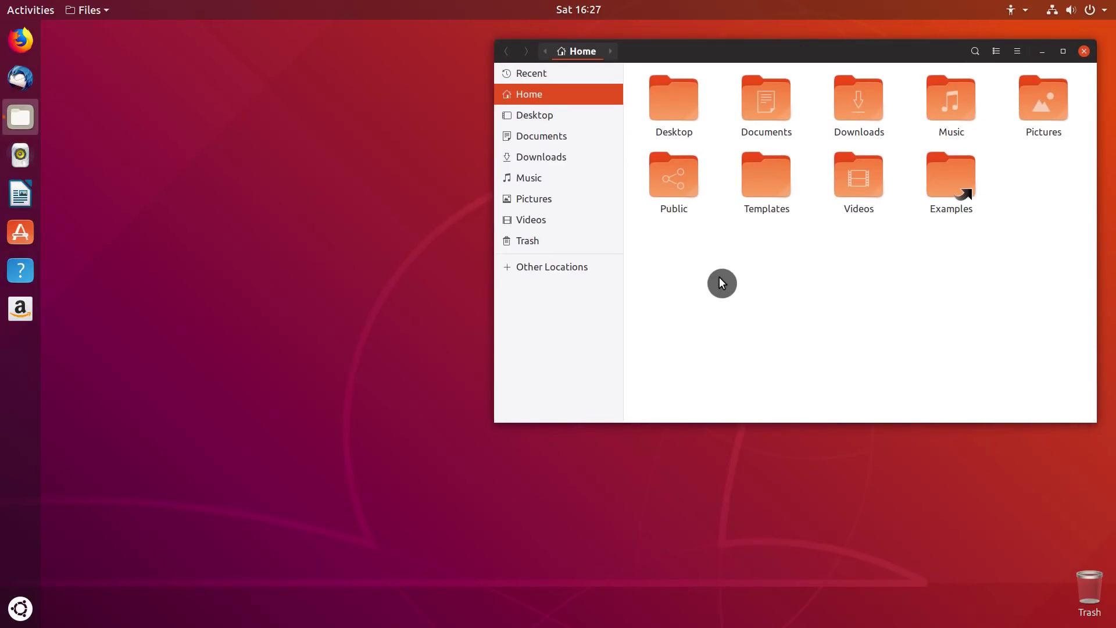
click(19, 608)
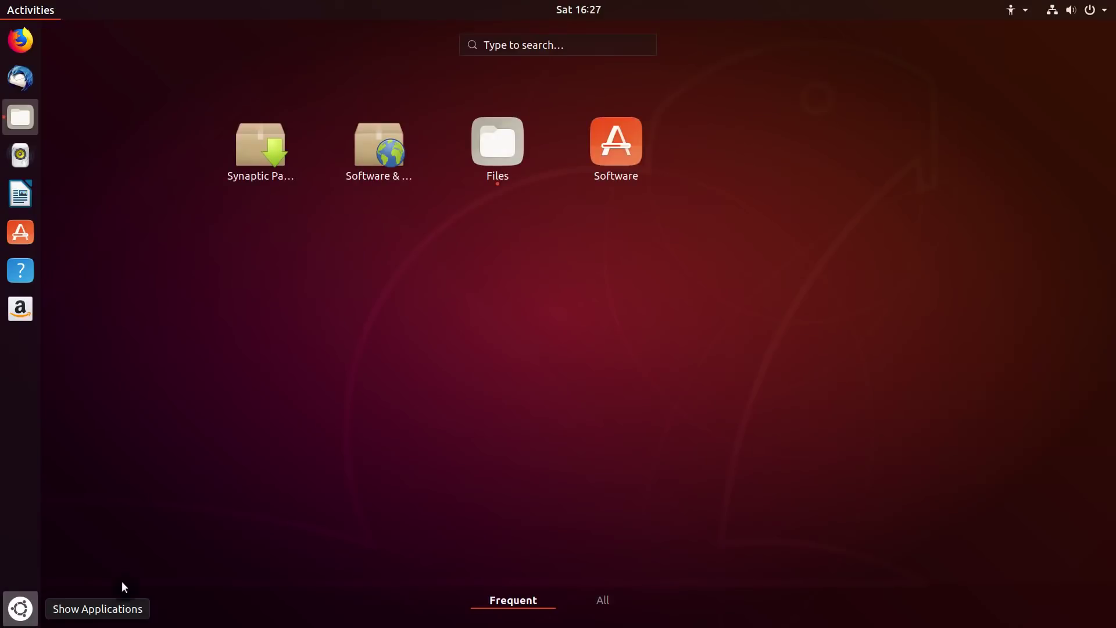
click(601, 603)
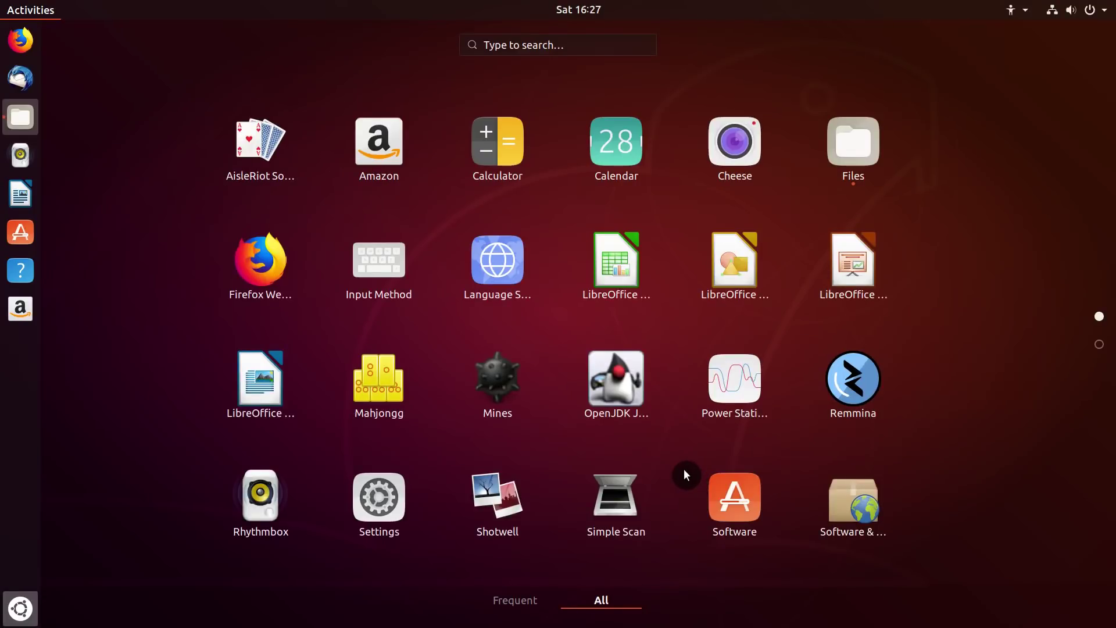
scroll(684, 470, down, 1)
scroll(684, 470, up, 1)
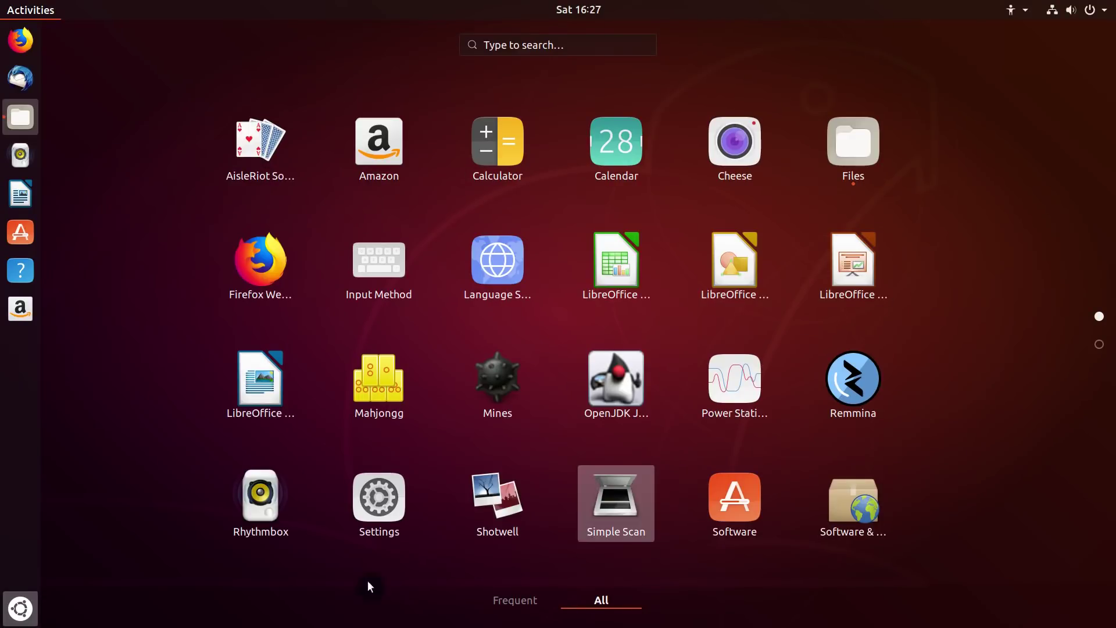
click(15, 613)
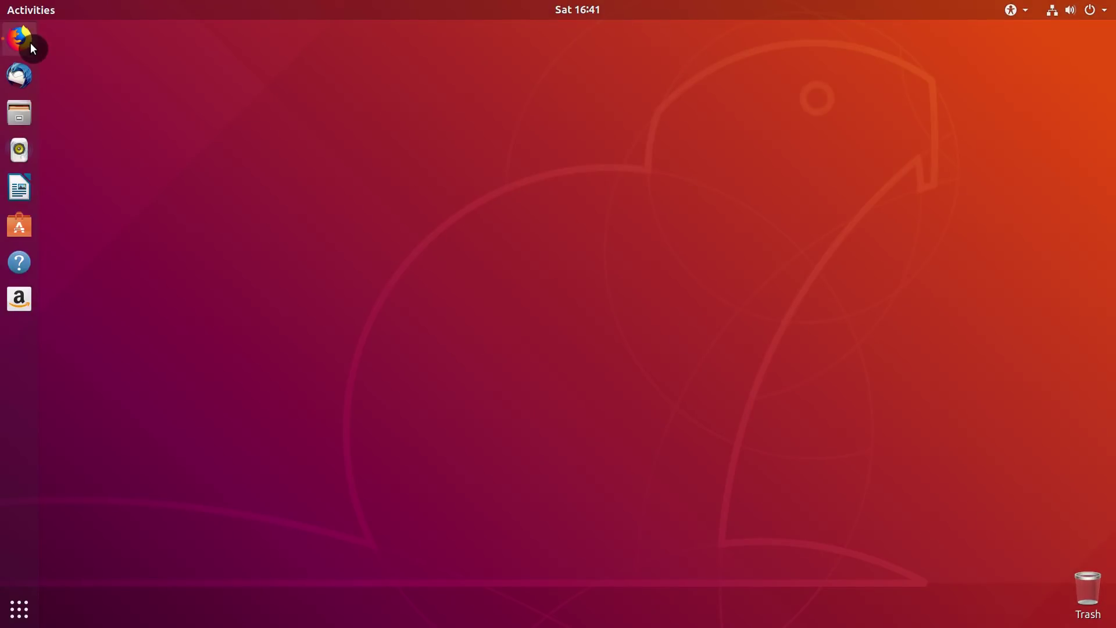
Open gnome-look.org in Firefox and filter the listings to Icon Themes
click(30, 43)
click(373, 68)
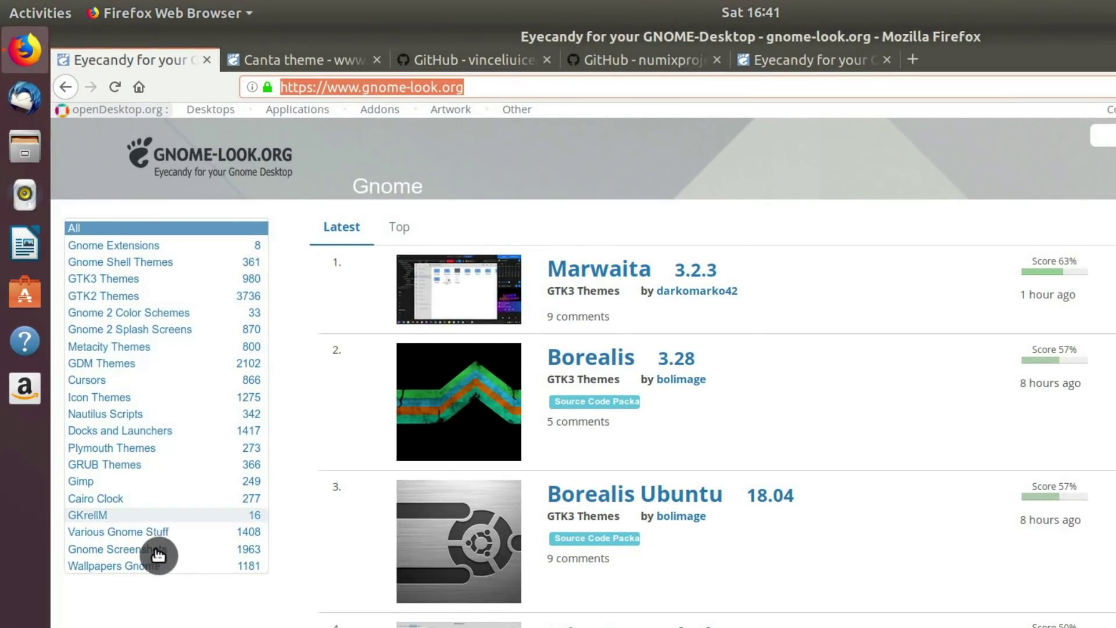
click(148, 266)
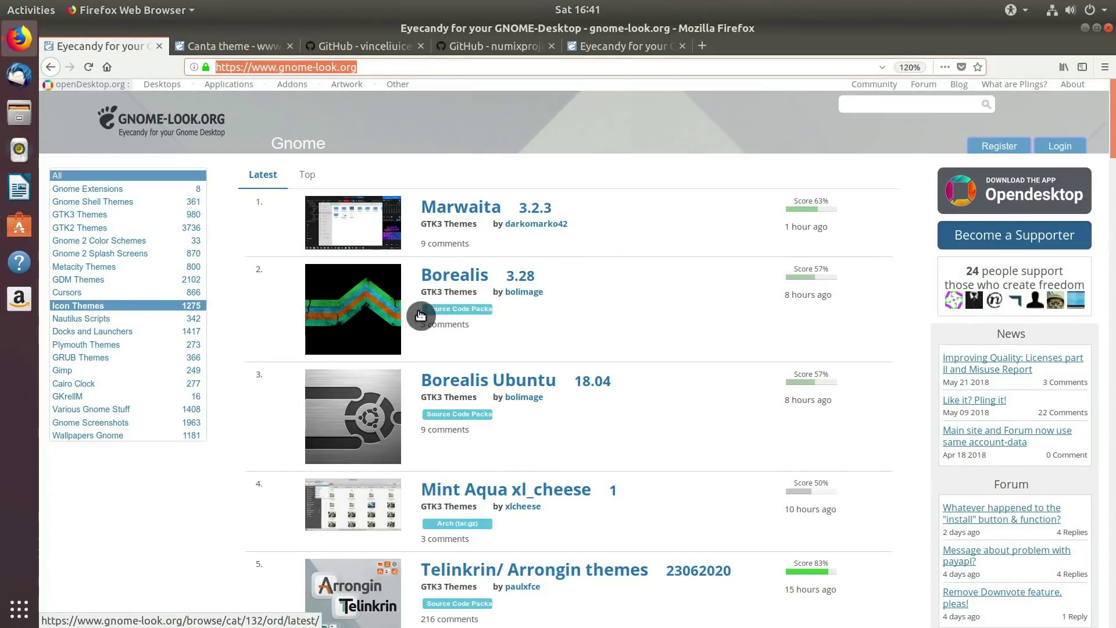
scroll(792, 339, down, 3)
scroll(792, 339, down, 3)
scroll(792, 339, down, 4)
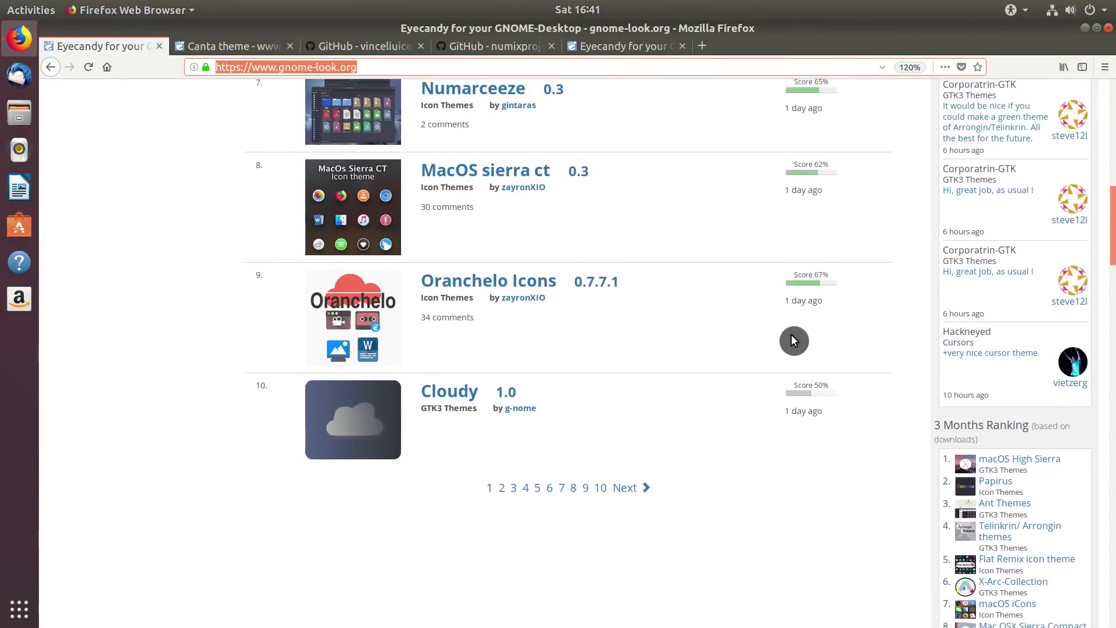
scroll(794, 340, down, 5)
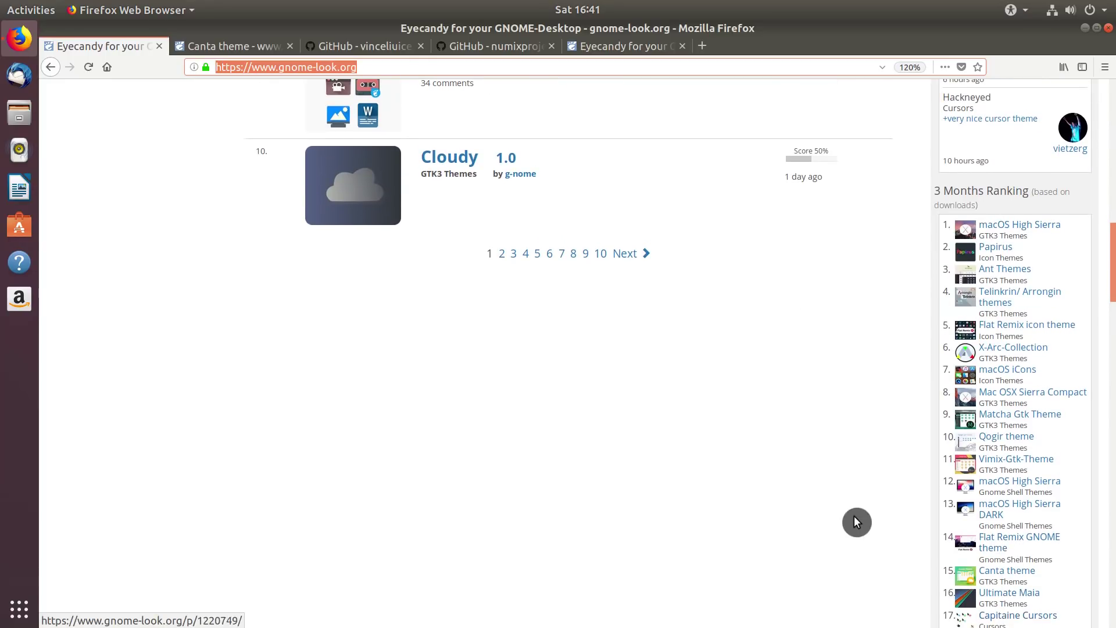
From the Canta theme files, save Canta.tar.xz, Canta-icon-theme.tar.xz and wallpaper.tar.xz
click(235, 48)
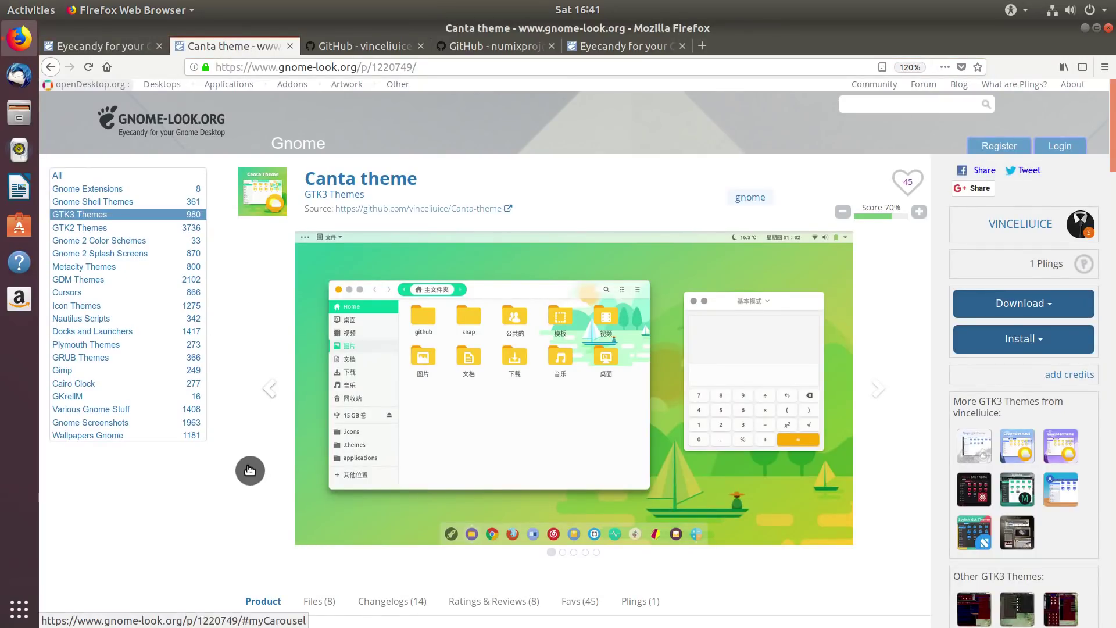
scroll(250, 469, down, 2)
scroll(249, 471, down, 5)
scroll(247, 463, down, 3)
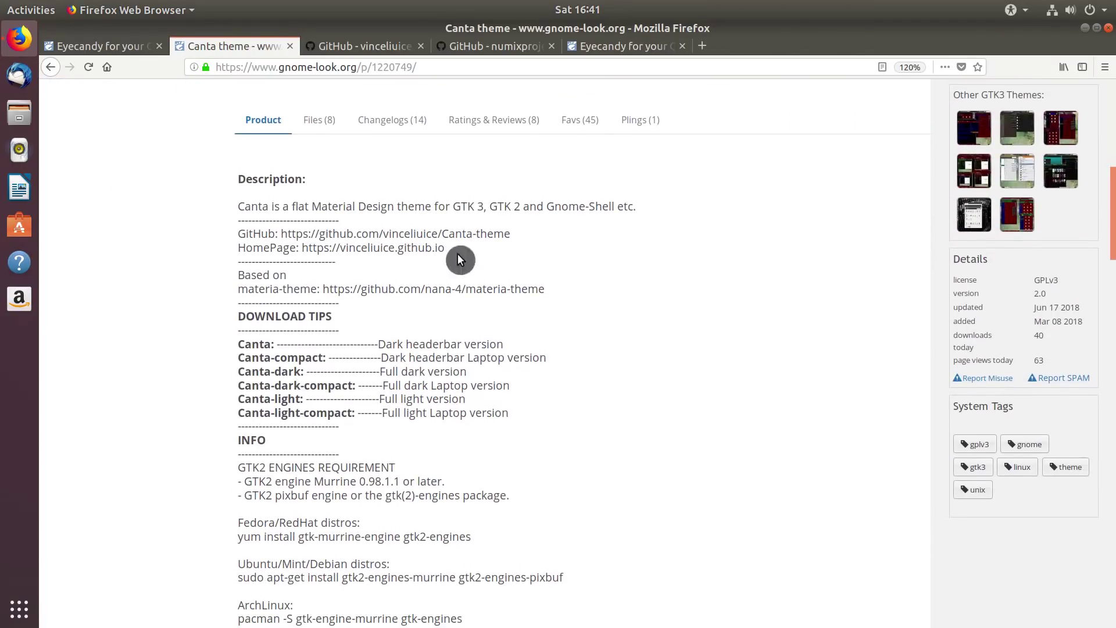
click(323, 125)
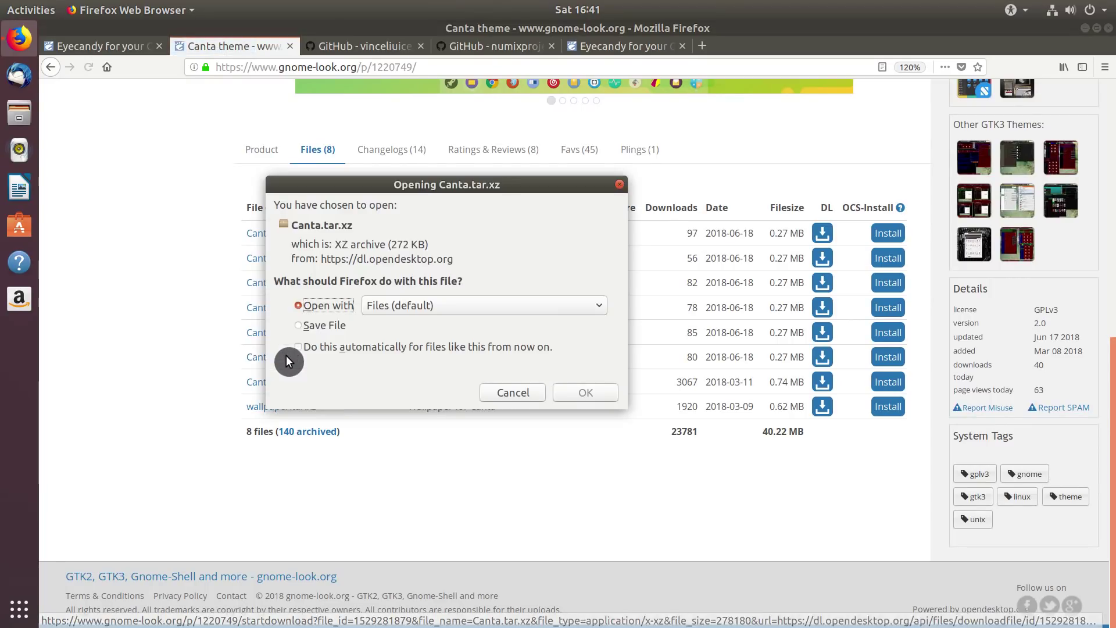
click(329, 325)
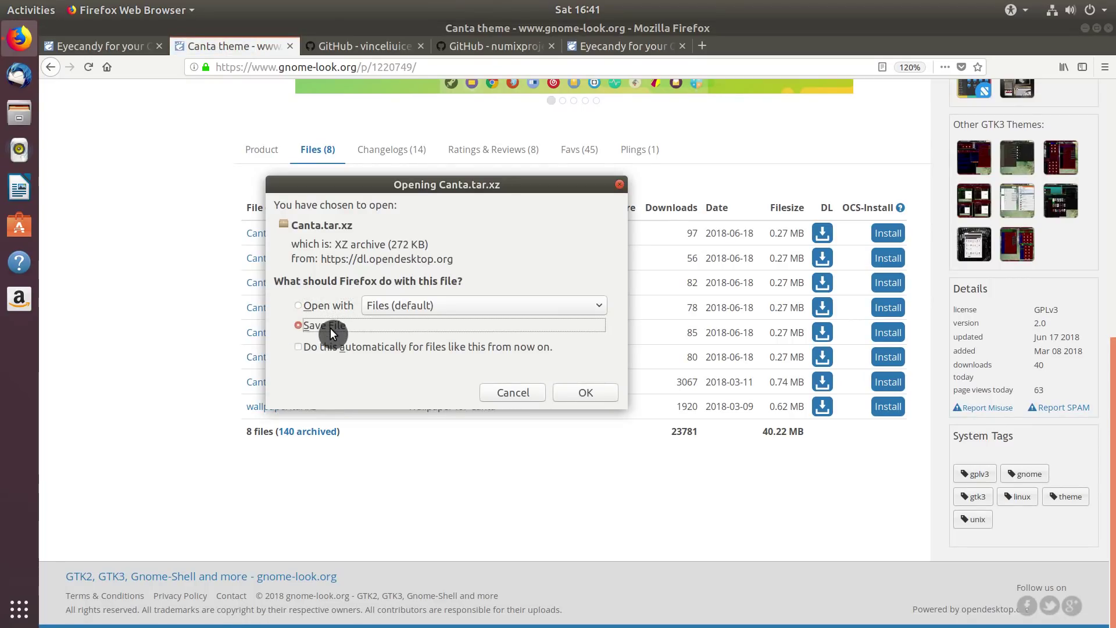
click(582, 395)
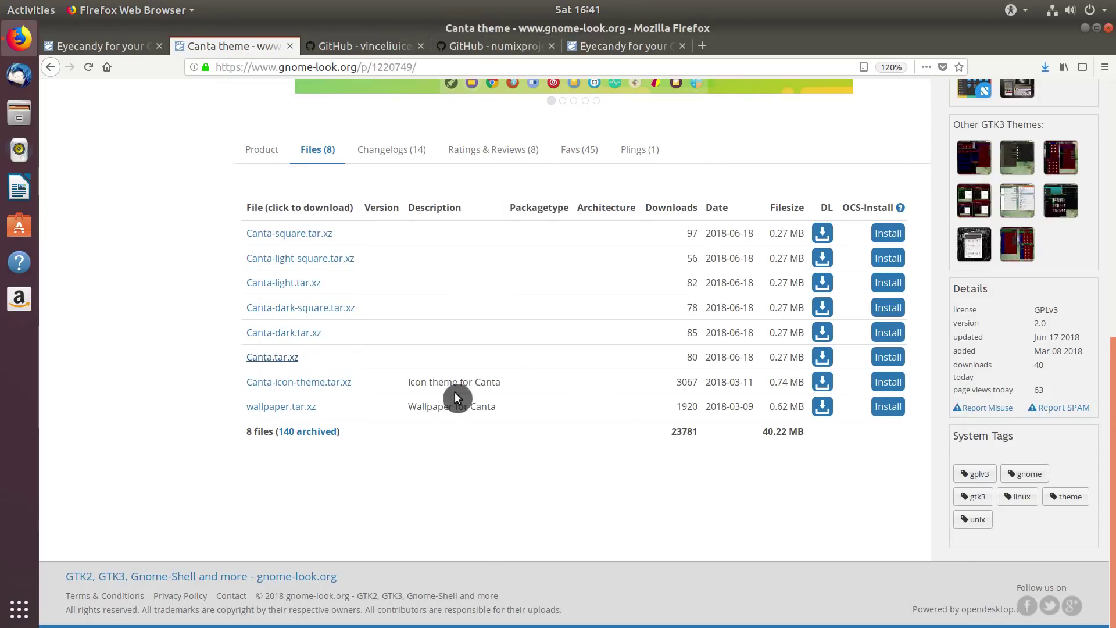
click(327, 384)
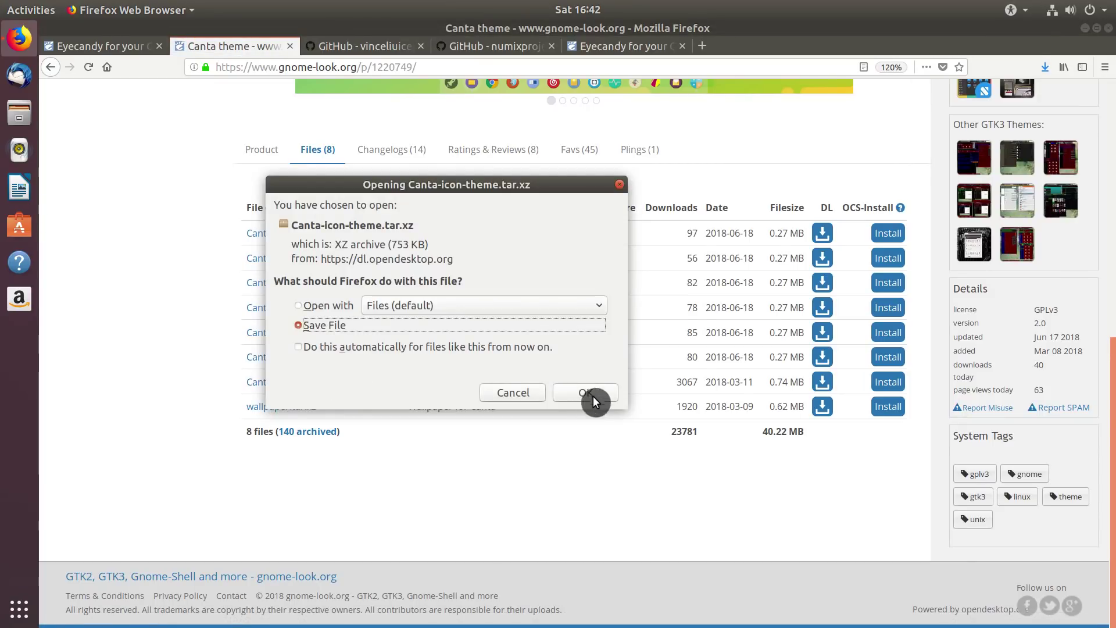
click(593, 395)
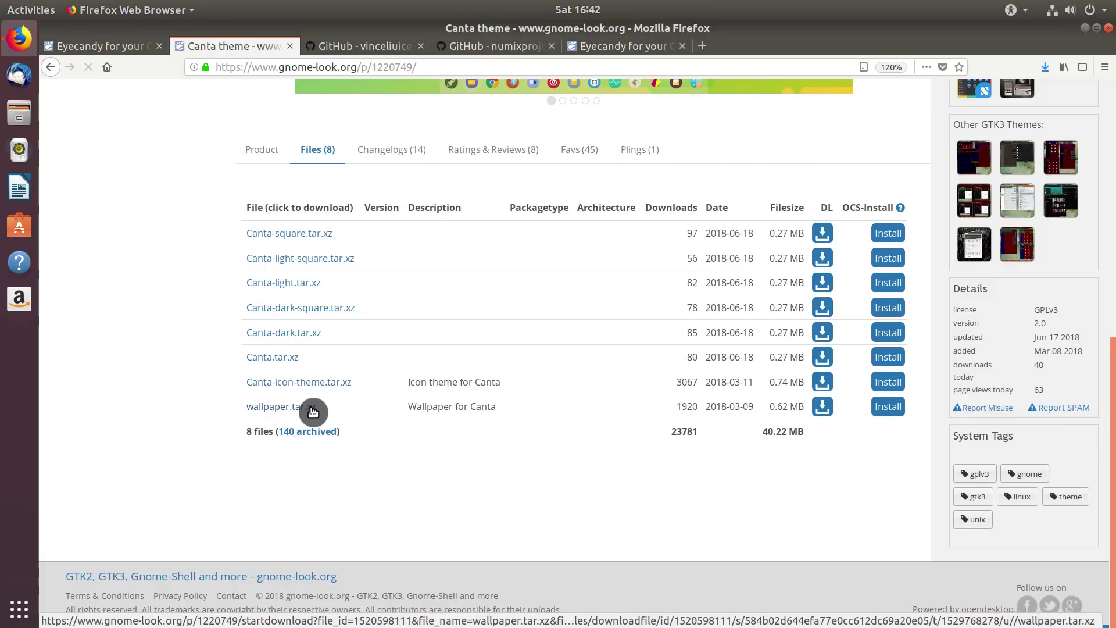
click(311, 407)
click(584, 394)
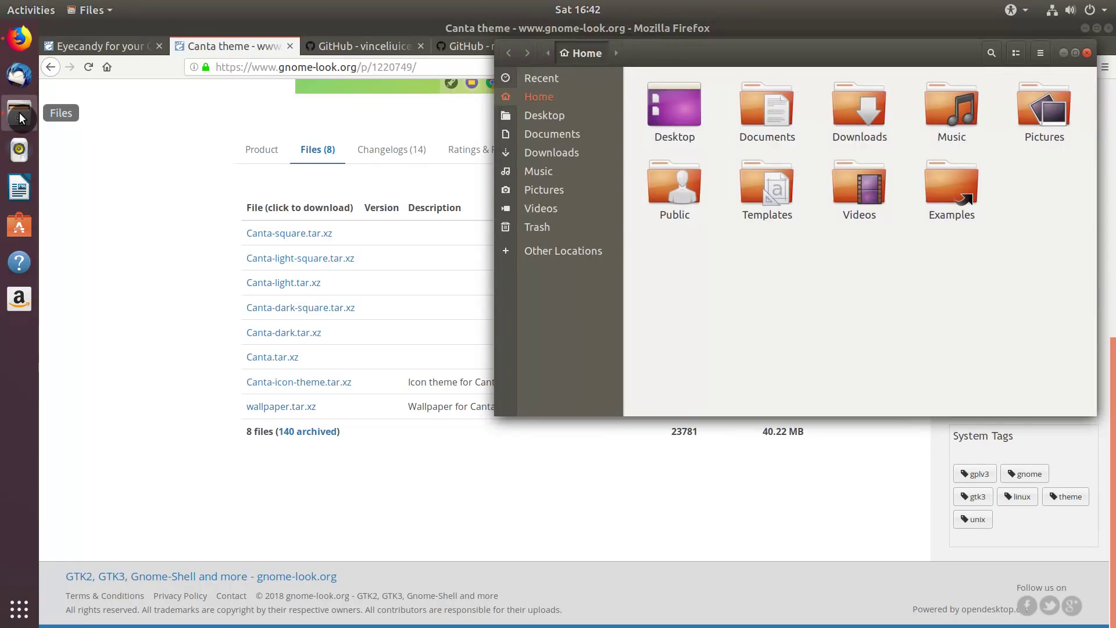
Extract the three downloaded archives in Downloads and look inside the wallpaper folder
double_click(859, 130)
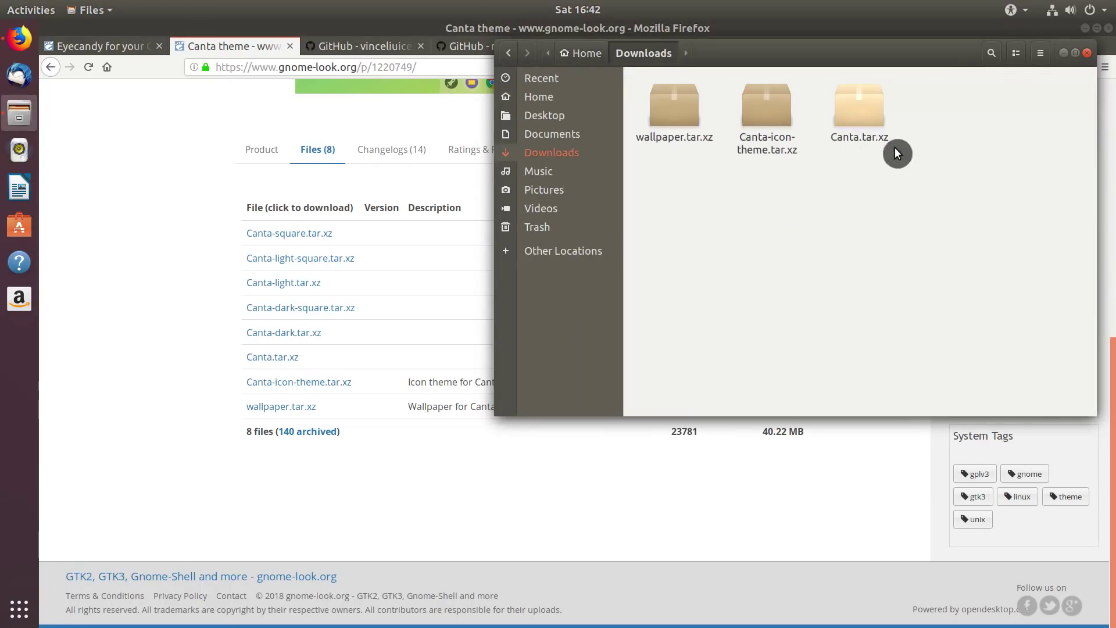
drag(1002, 214, 681, 98)
right_click(681, 100)
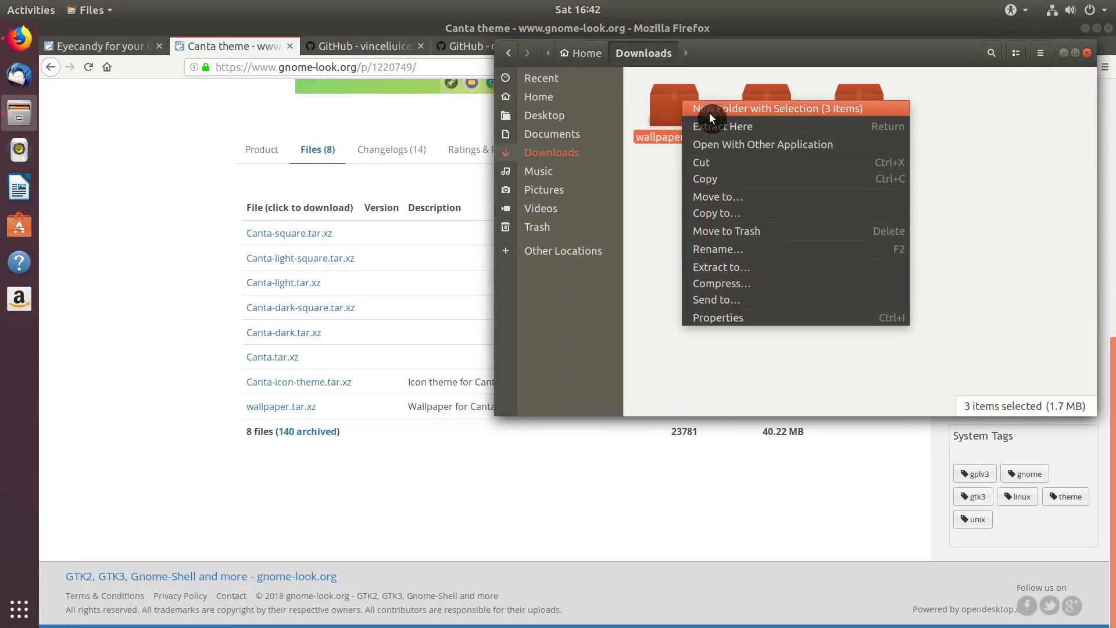
click(727, 127)
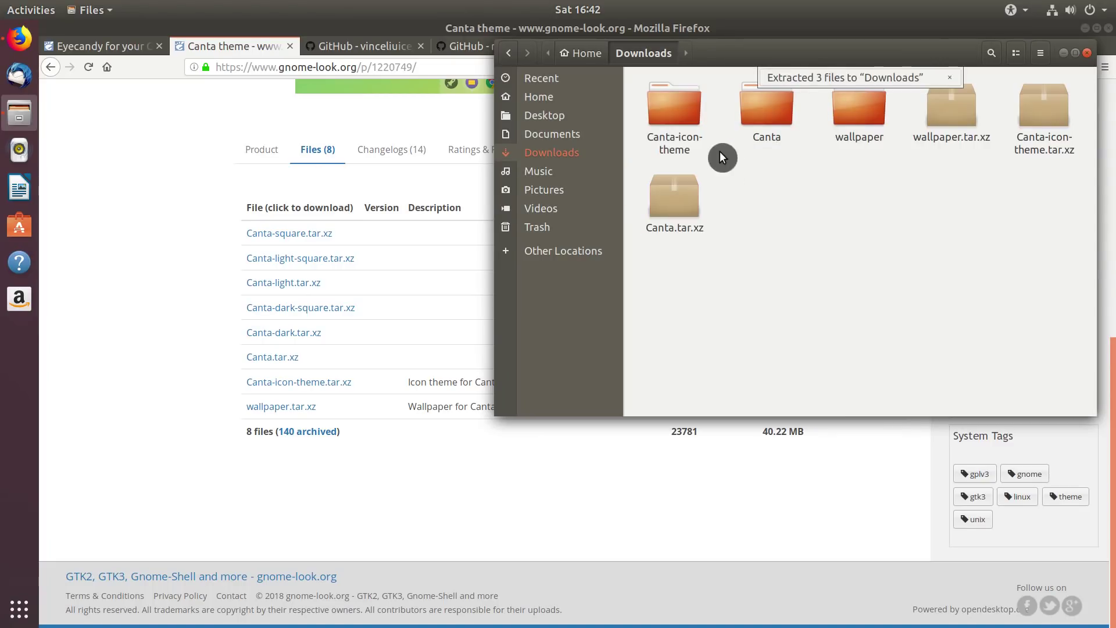
double_click(873, 114)
mouse_move(1007, 197)
mouse_down()
mouse_move(683, 96)
mouse_move(593, 193)
mouse_up()
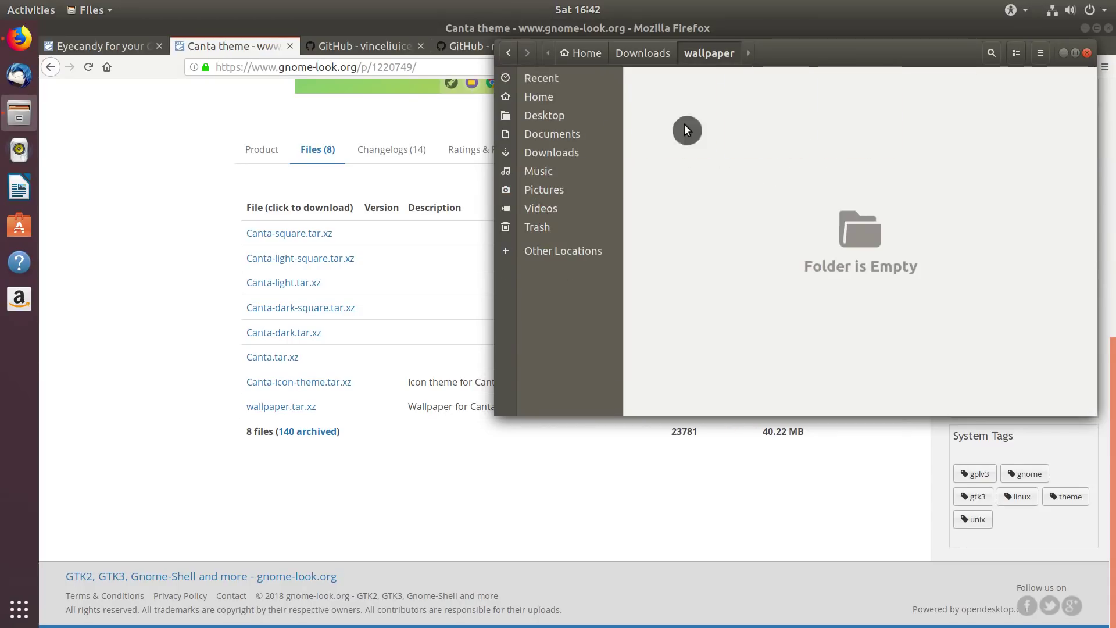
click(651, 54)
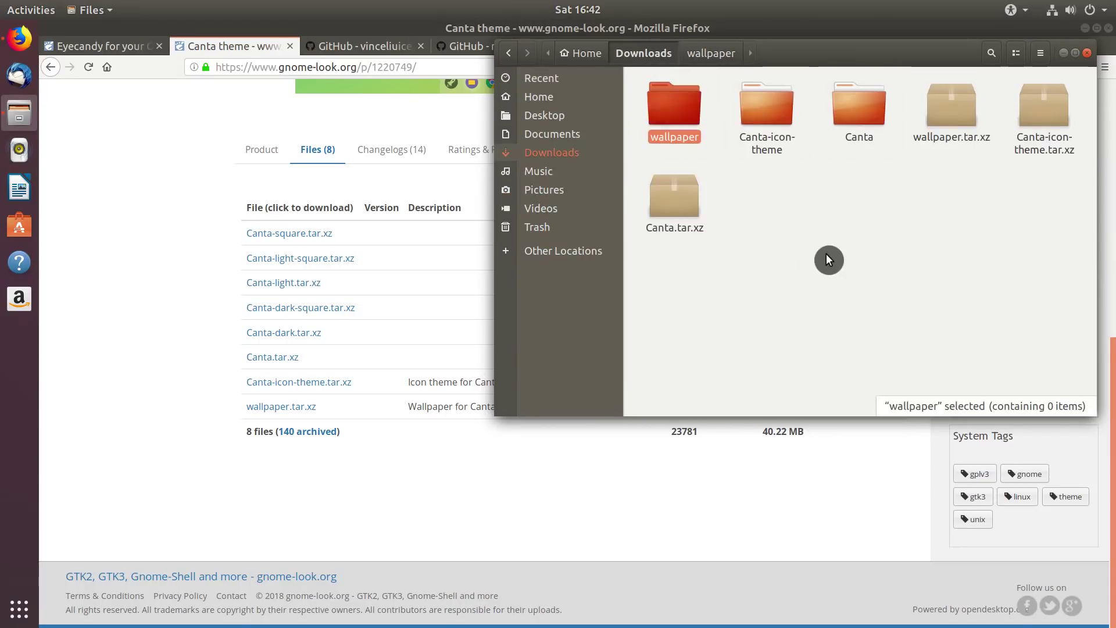
Move the Canta icon folder into ~/.icons, then revisit the Canta-icon-theme folder
double_click(779, 120)
click(677, 121)
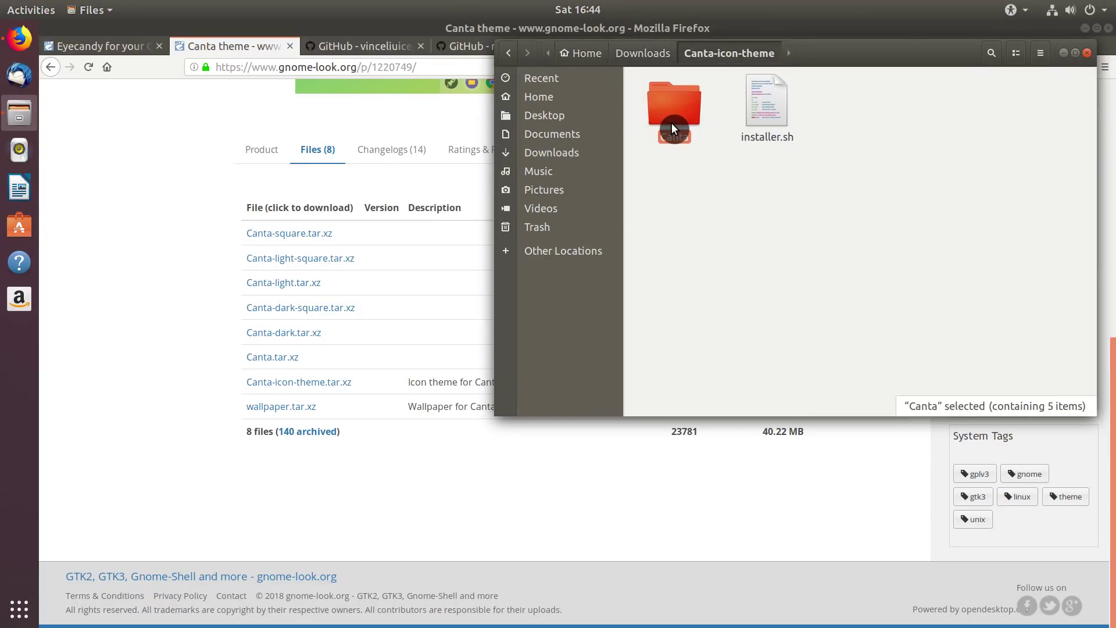
right_click(672, 124)
click(710, 199)
click(578, 95)
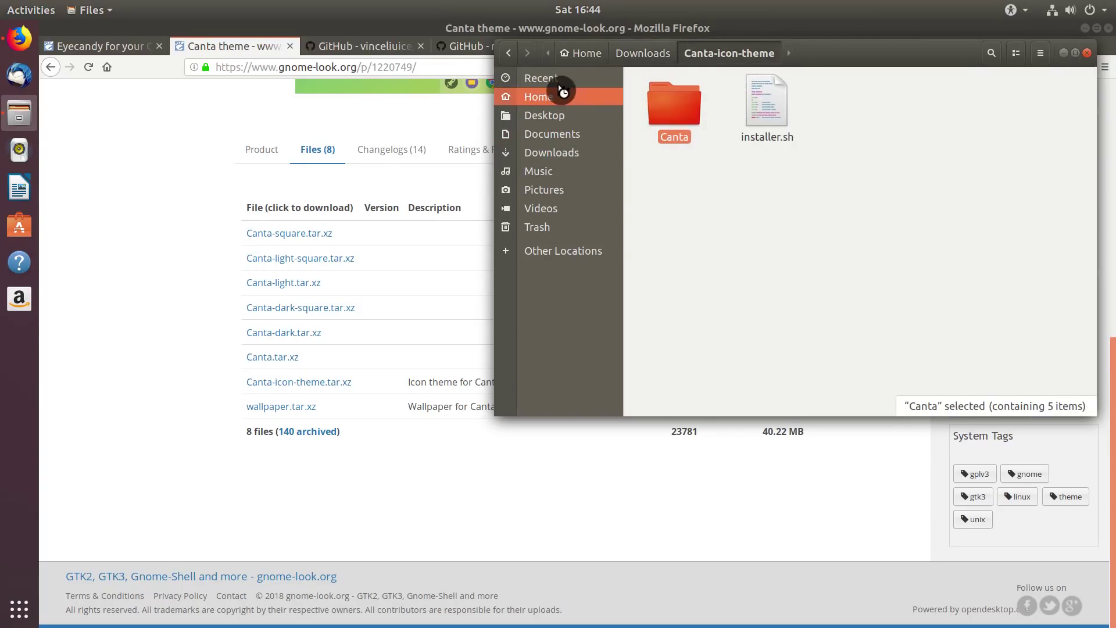
double_click(772, 270)
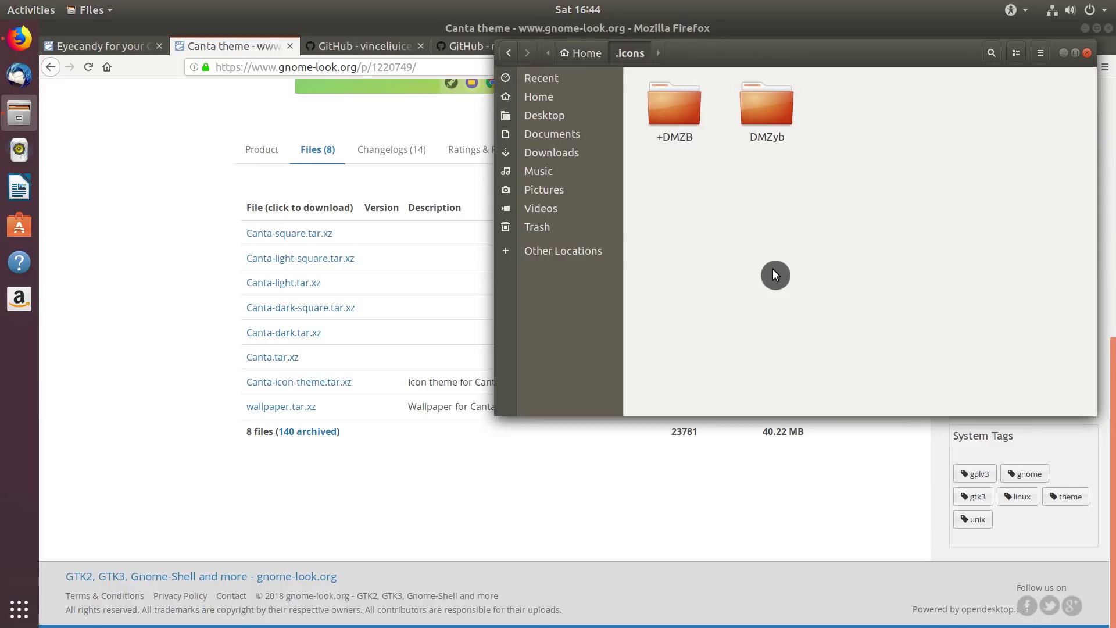
key(ctrl+v)
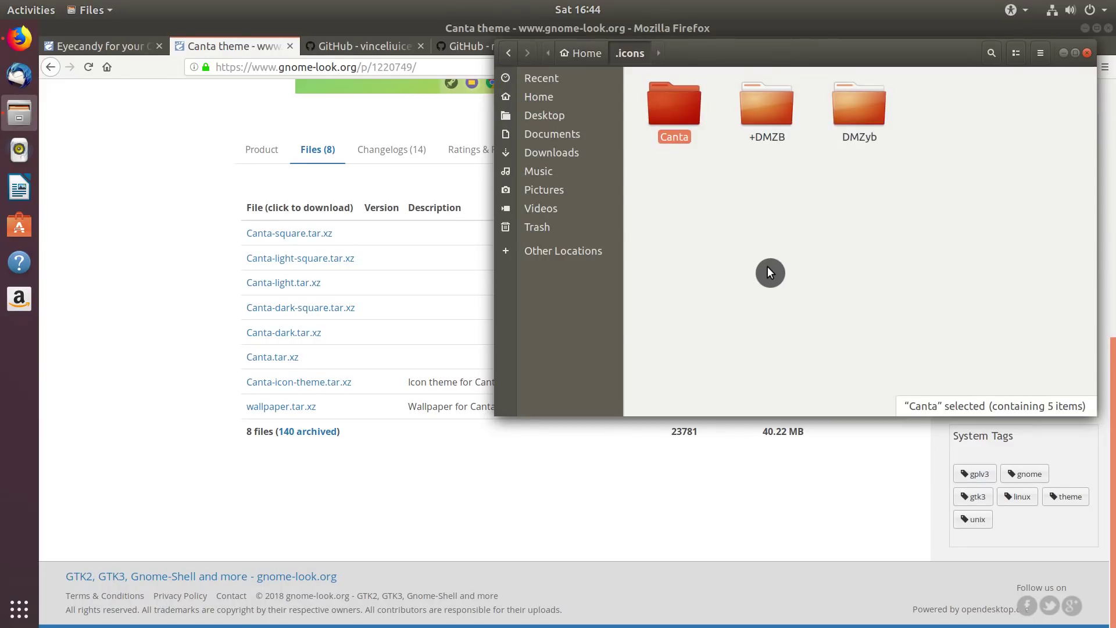
double_click(507, 54)
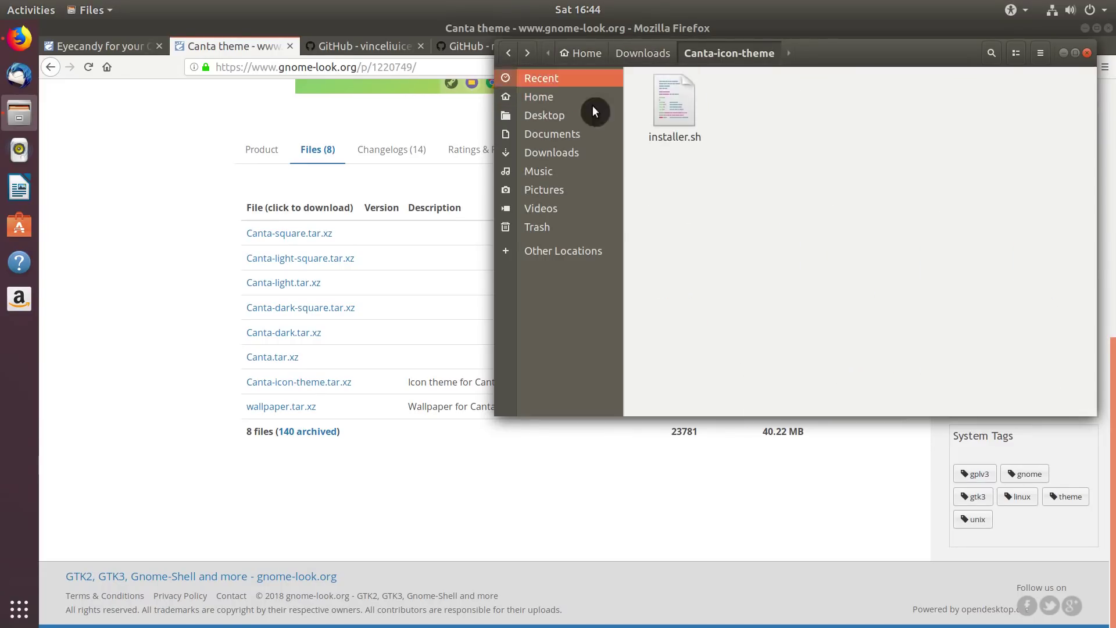
click(694, 98)
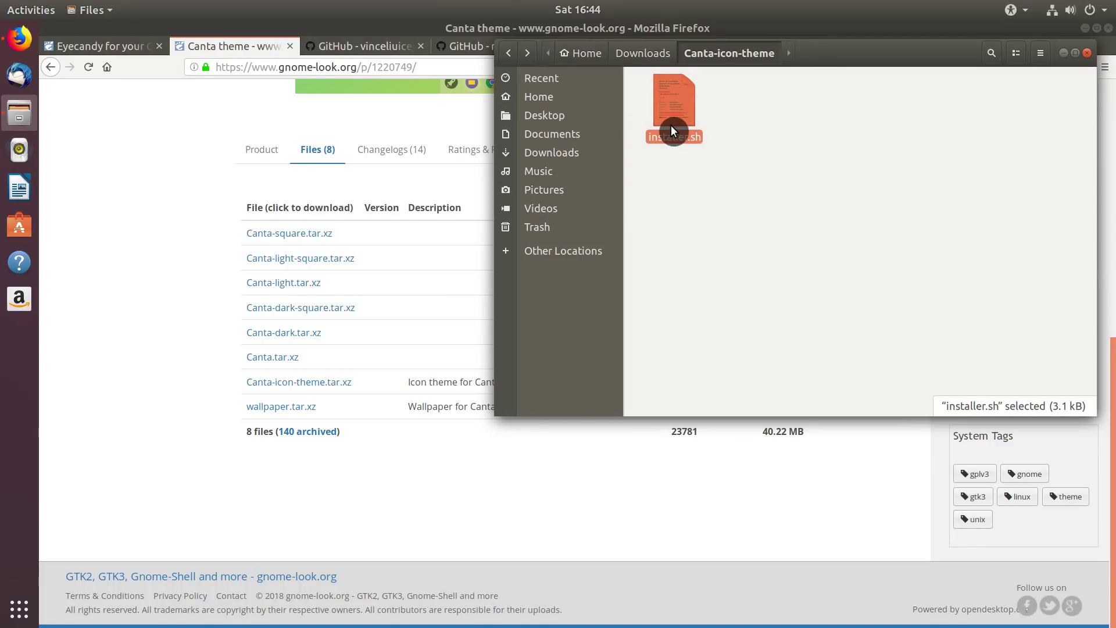
Move the Canta and Canta-compact theme folders into ~/.themes
click(650, 59)
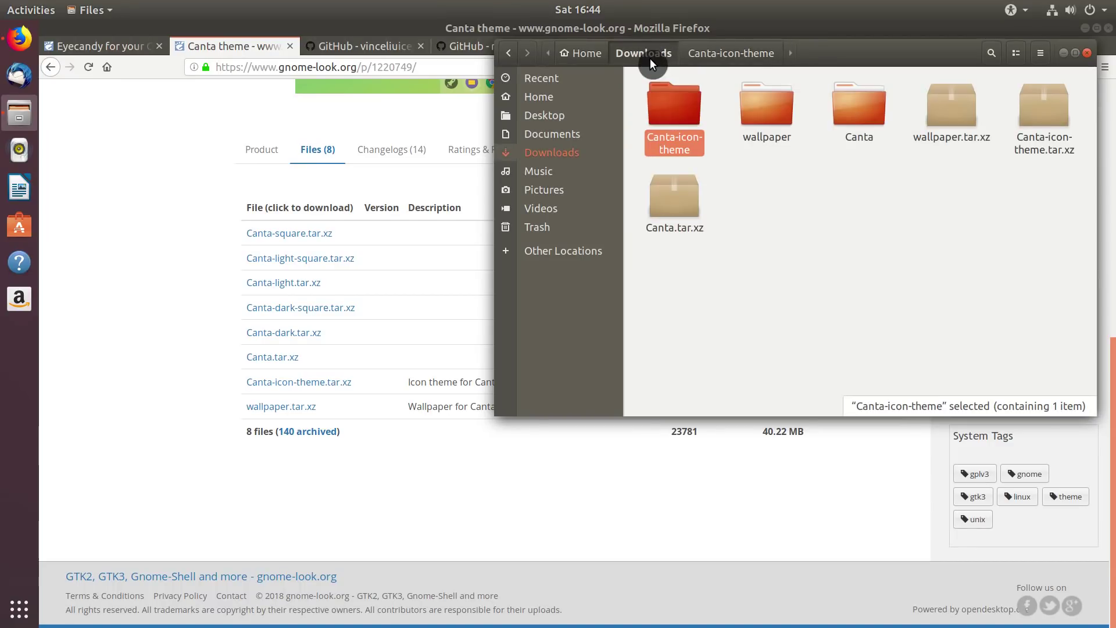
double_click(856, 118)
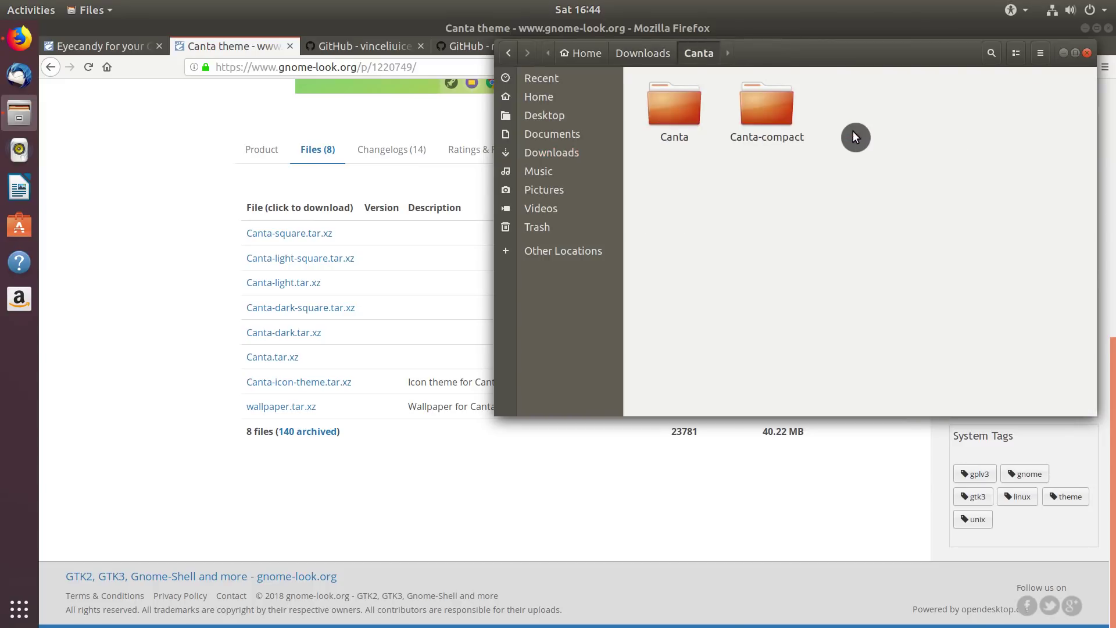
drag(863, 159, 640, 92)
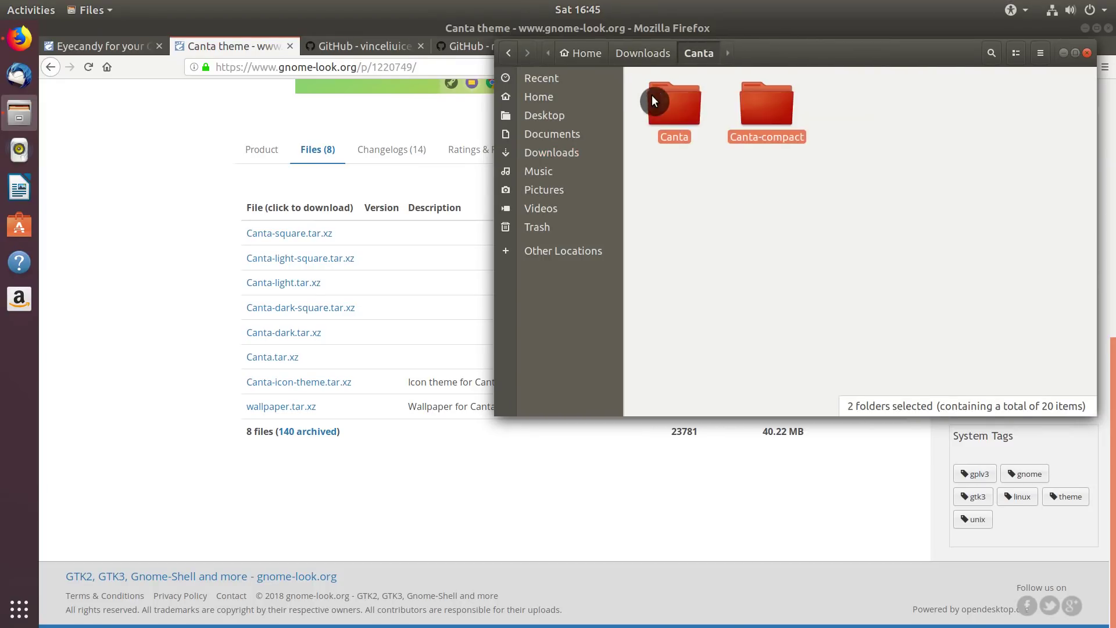
right_click(681, 107)
click(733, 206)
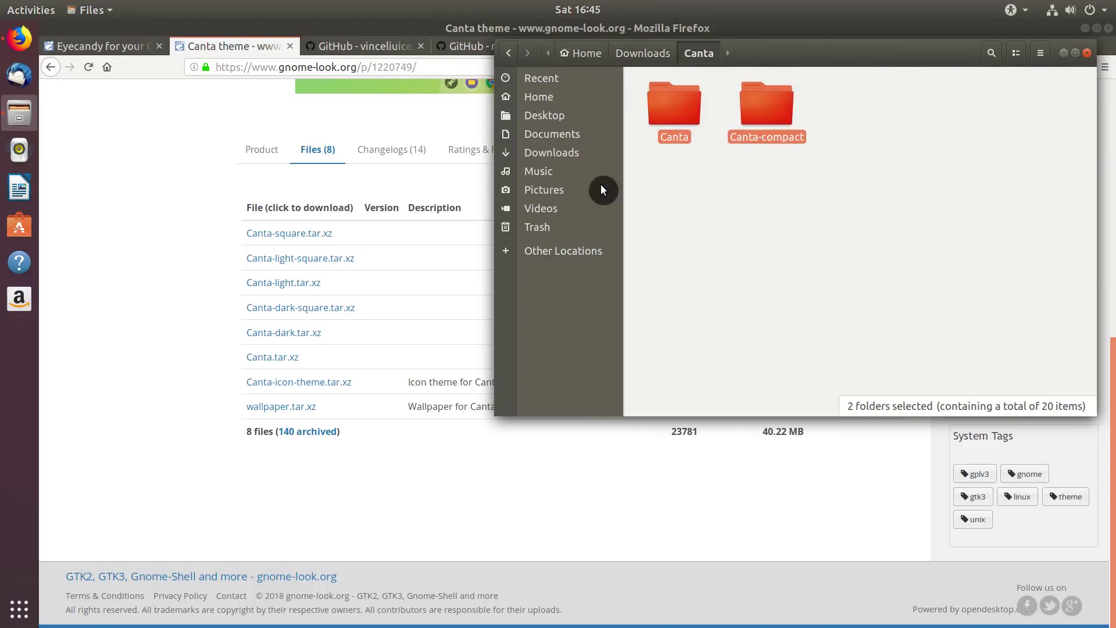
click(543, 93)
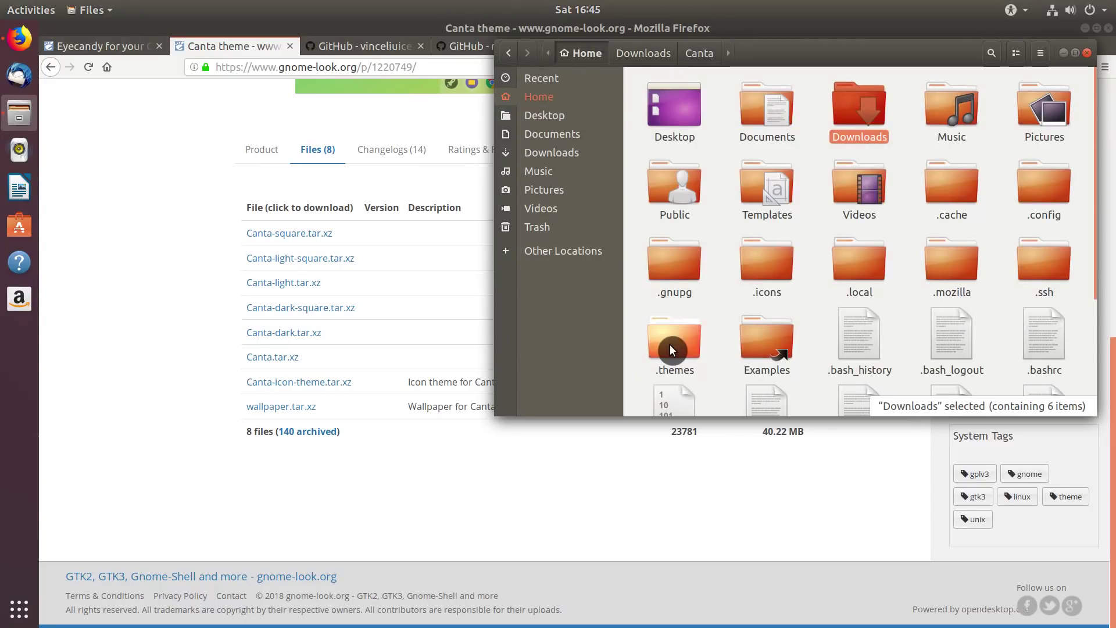
click(670, 349)
double_click(674, 340)
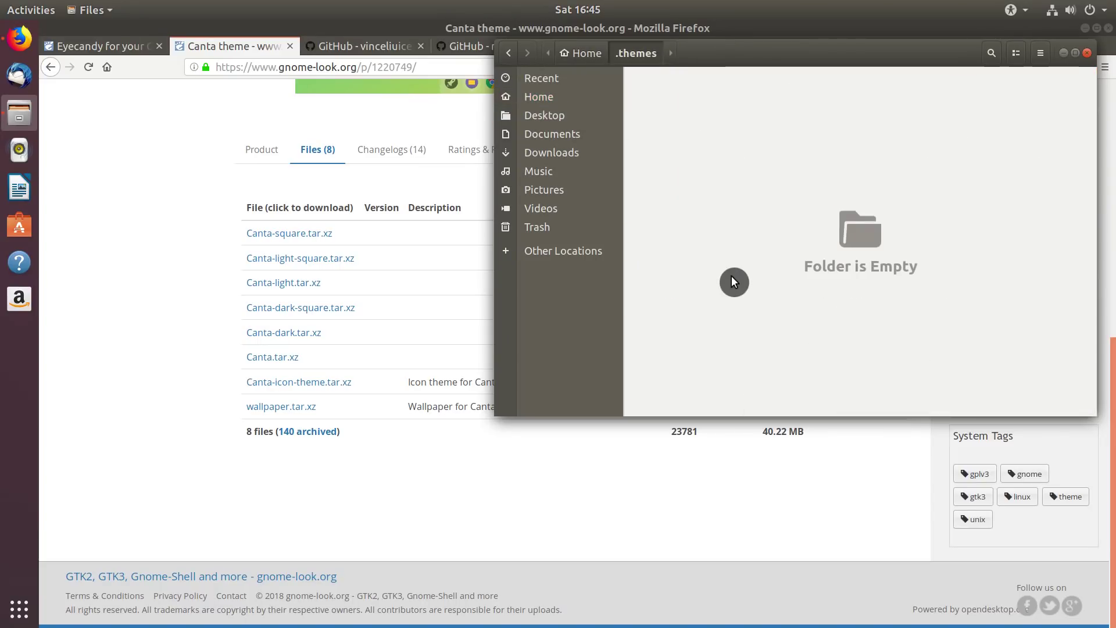
right_click(726, 214)
click(758, 239)
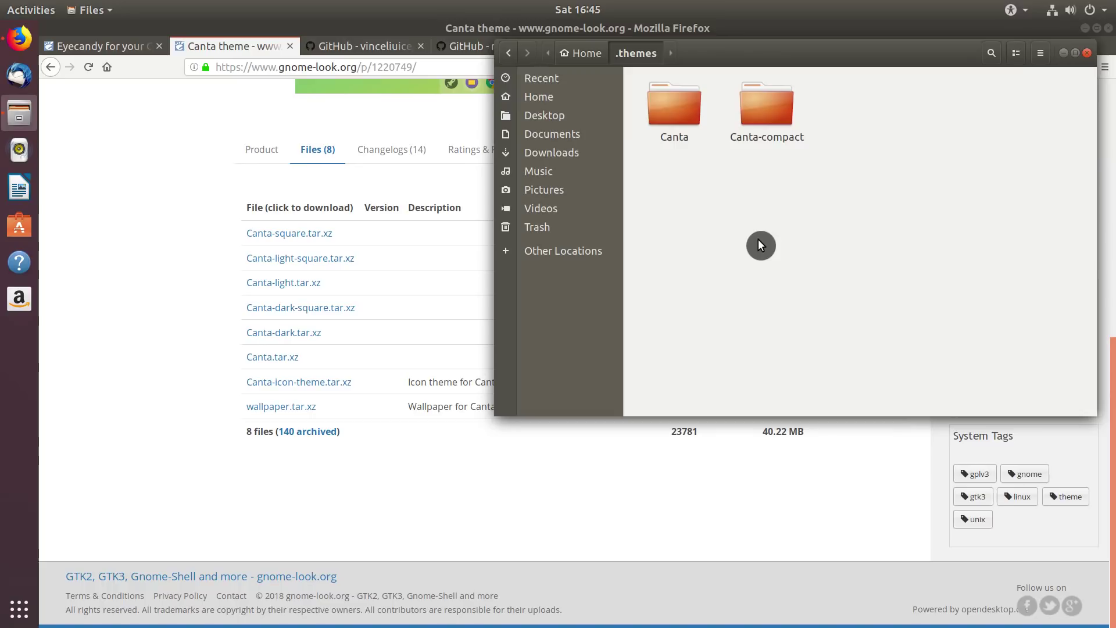
In the home folder, select .themes, .icons and the folders from .cache to Examples
click(561, 97)
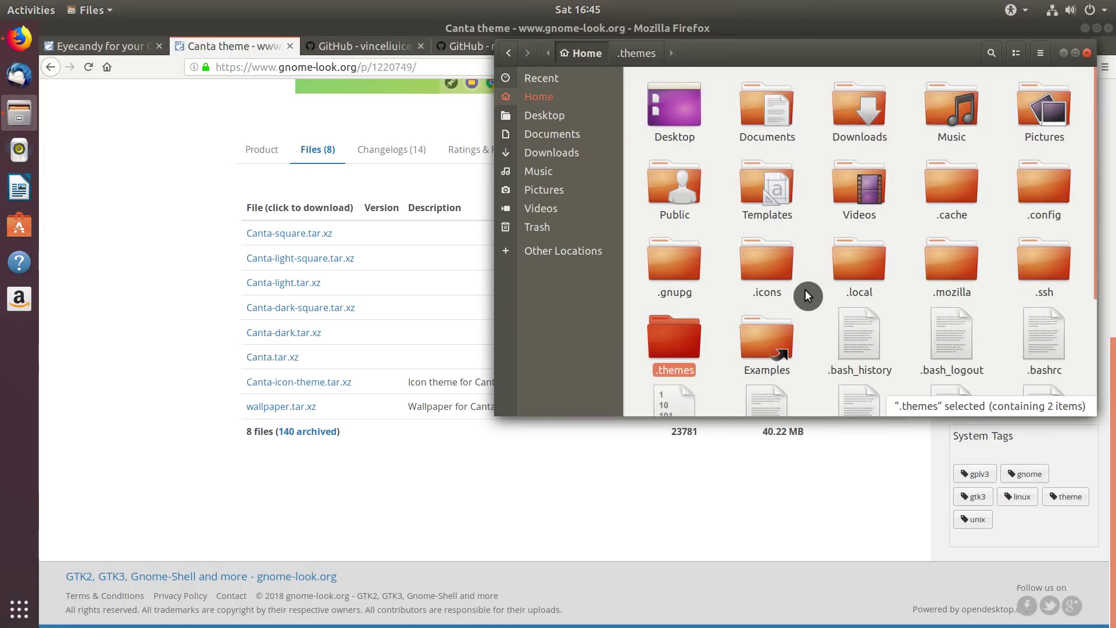
ctrl+click(777, 269)
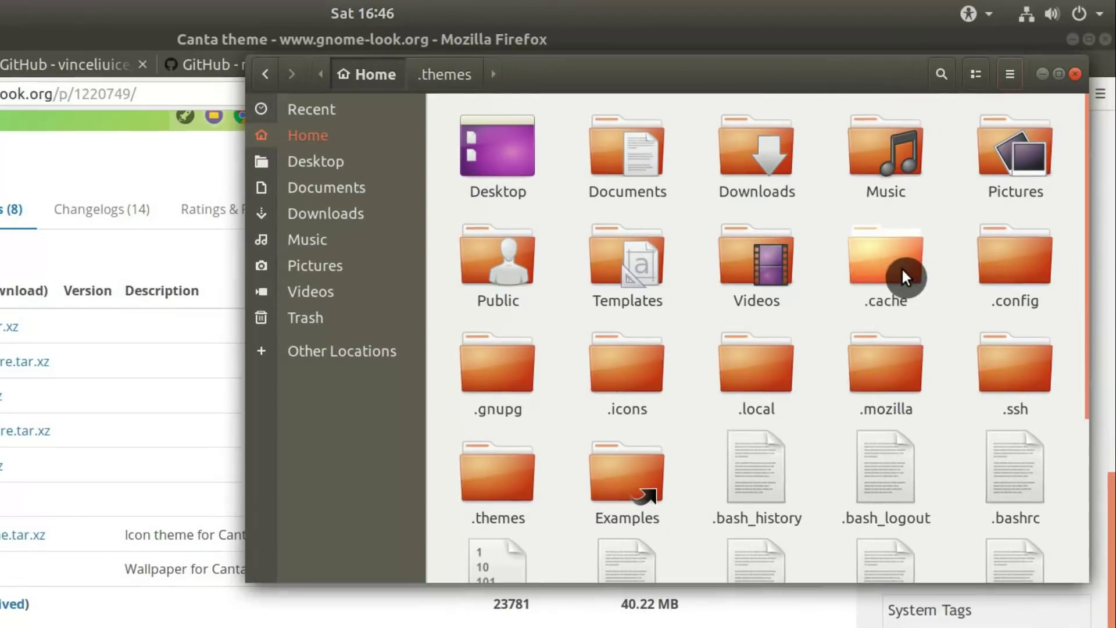
click(959, 190)
shift+click(761, 342)
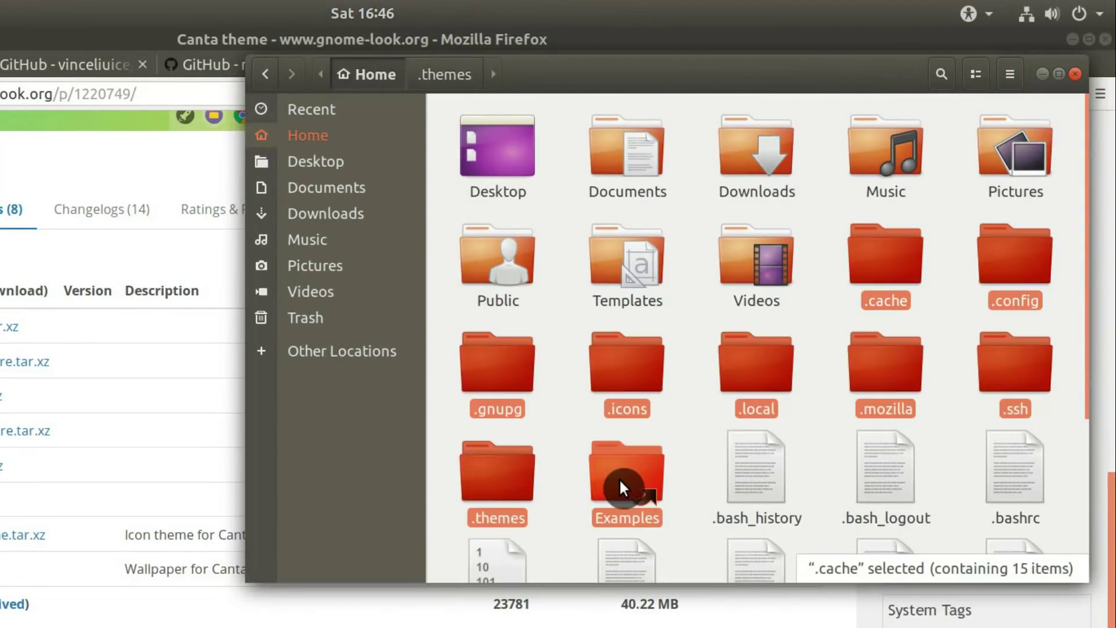
Clear the folder selection, open and dismiss the view options, and close Files
click(821, 439)
click(1010, 77)
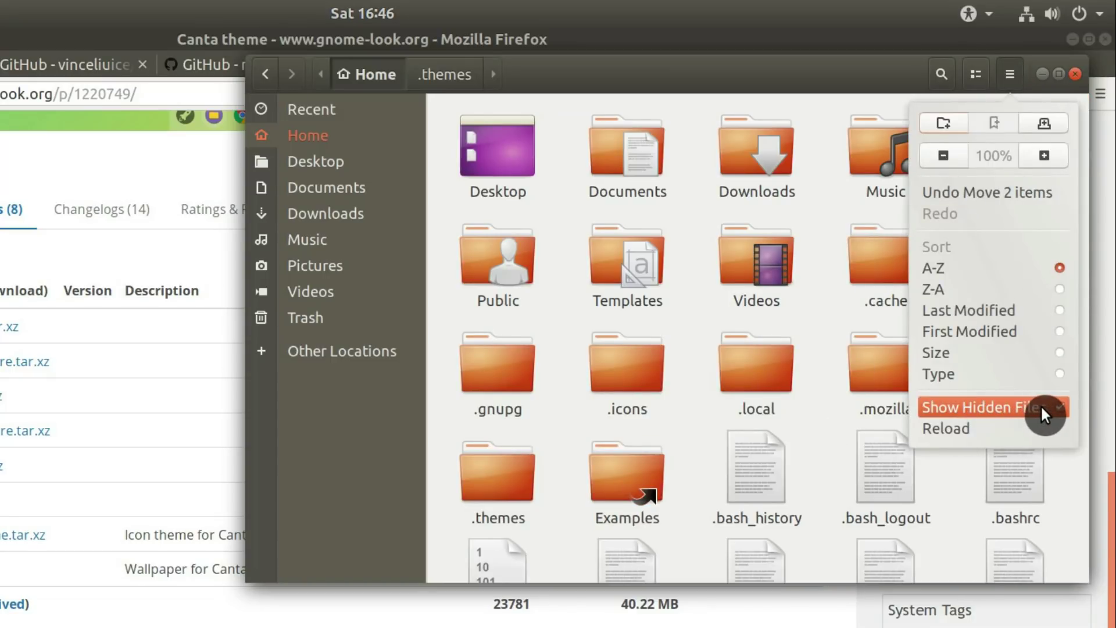
click(837, 214)
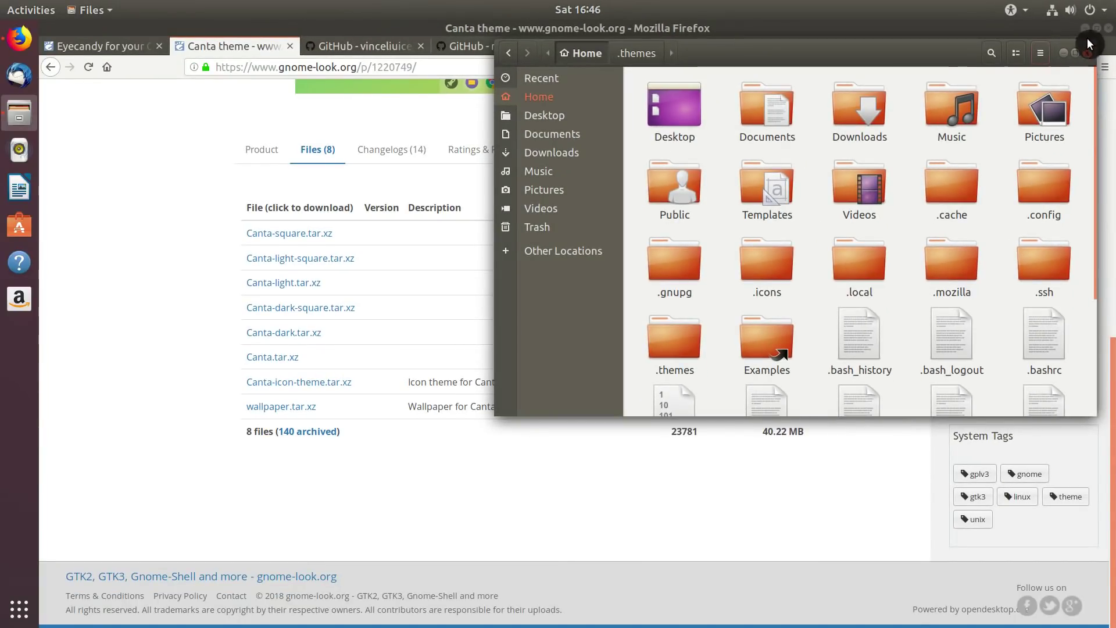
click(1087, 55)
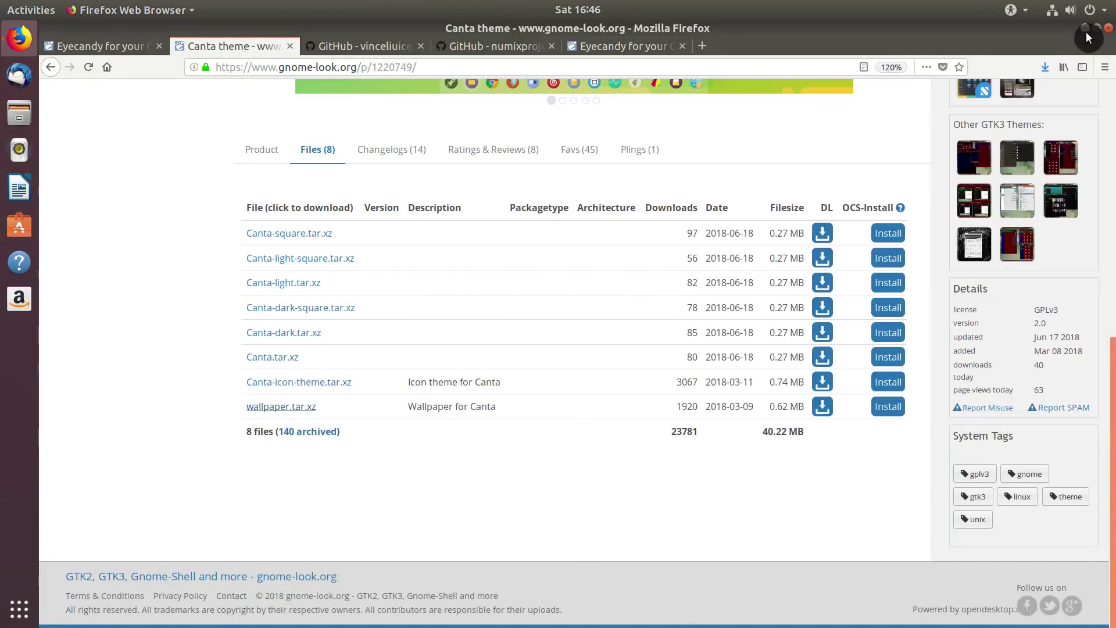
Close Firefox, open Settings, then close the Settings window
click(1108, 27)
click(937, 162)
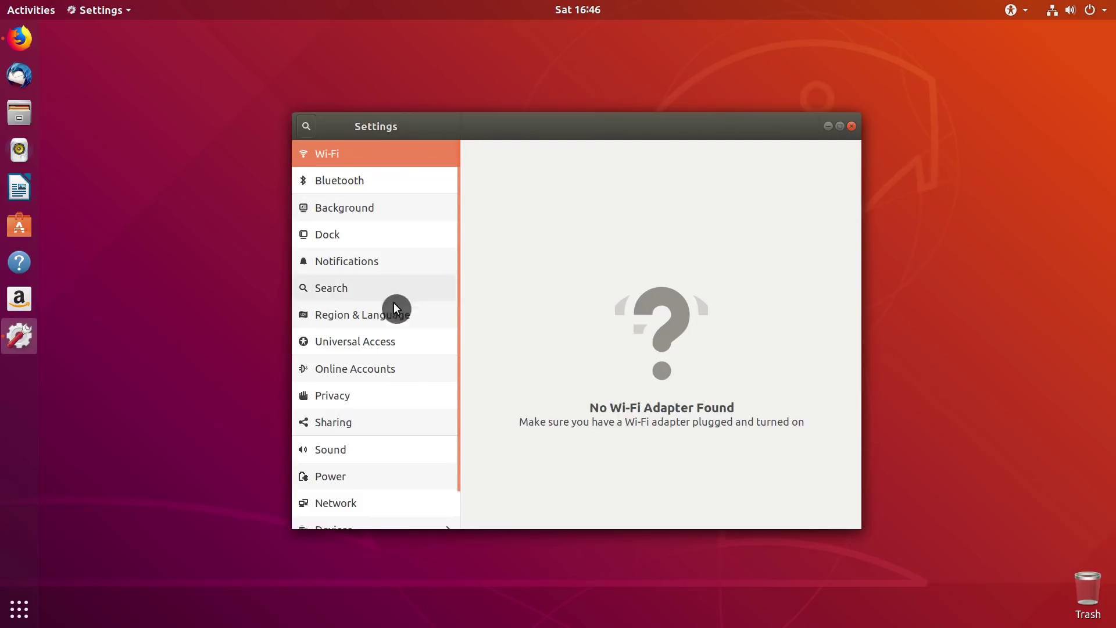
scroll(378, 512, down, 1)
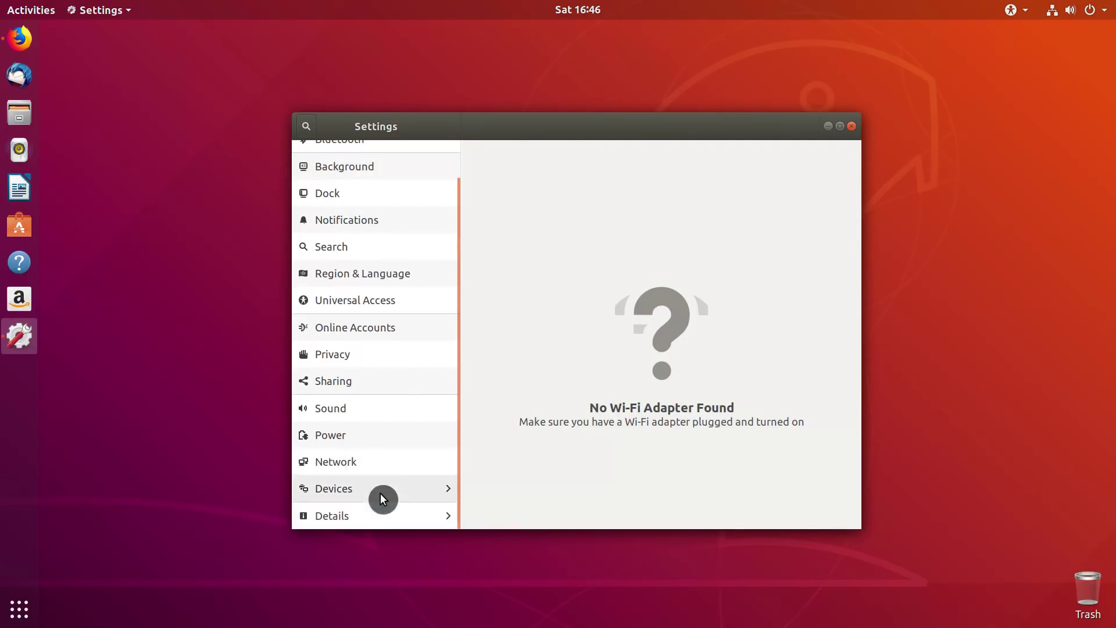
scroll(375, 205, up, 1)
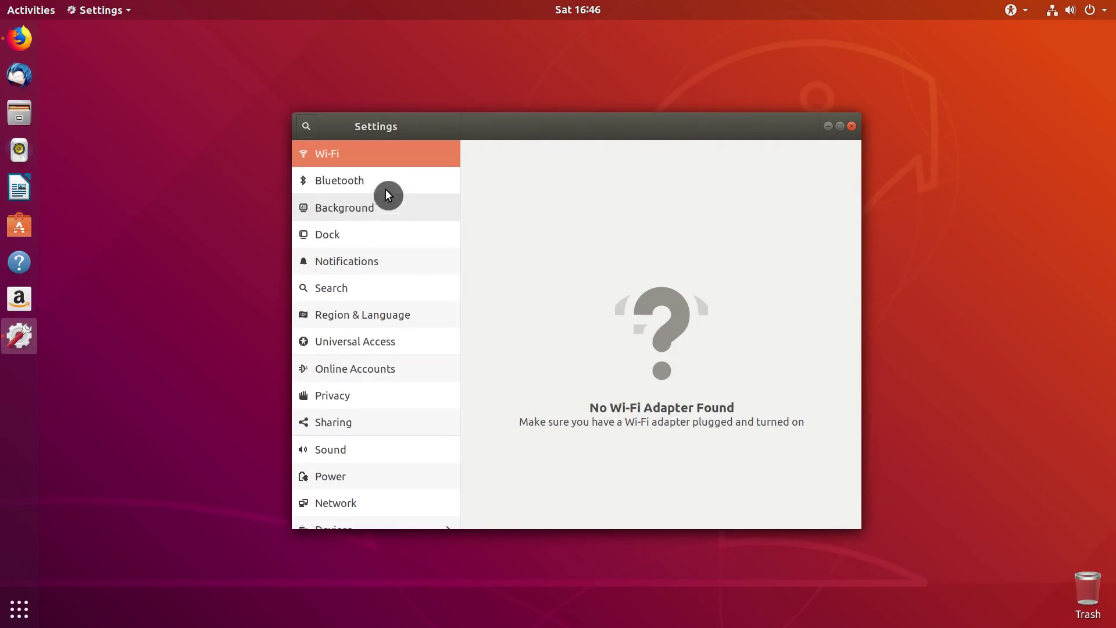
click(852, 131)
Install GNOME Tweaks from Ubuntu Software with the password and launch it
click(19, 226)
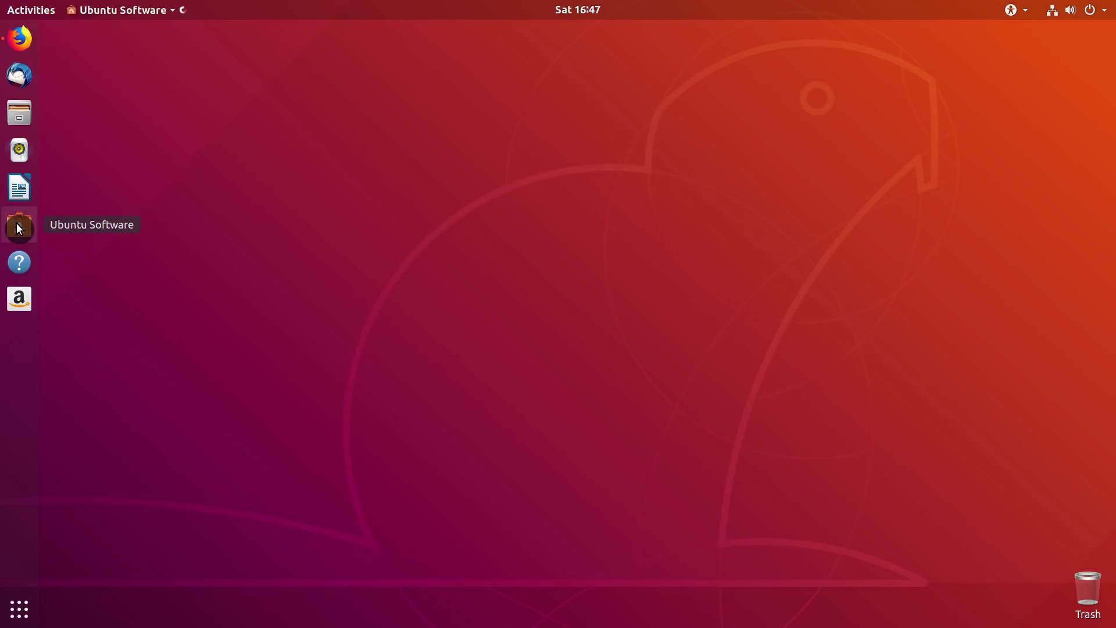
text(gnome twe)
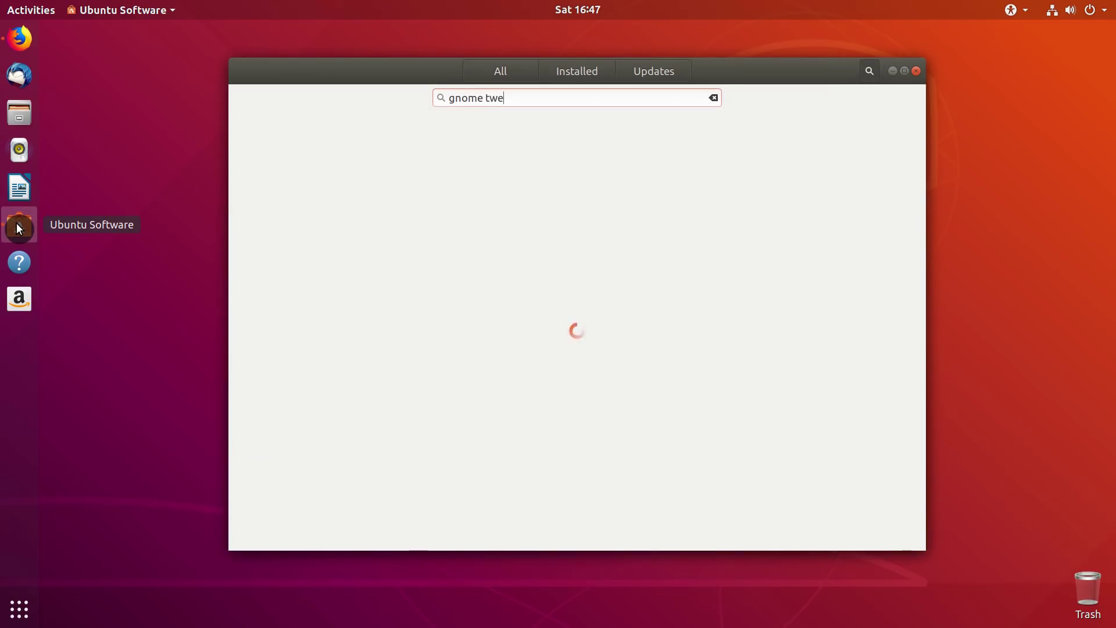
text(aks)
click(444, 144)
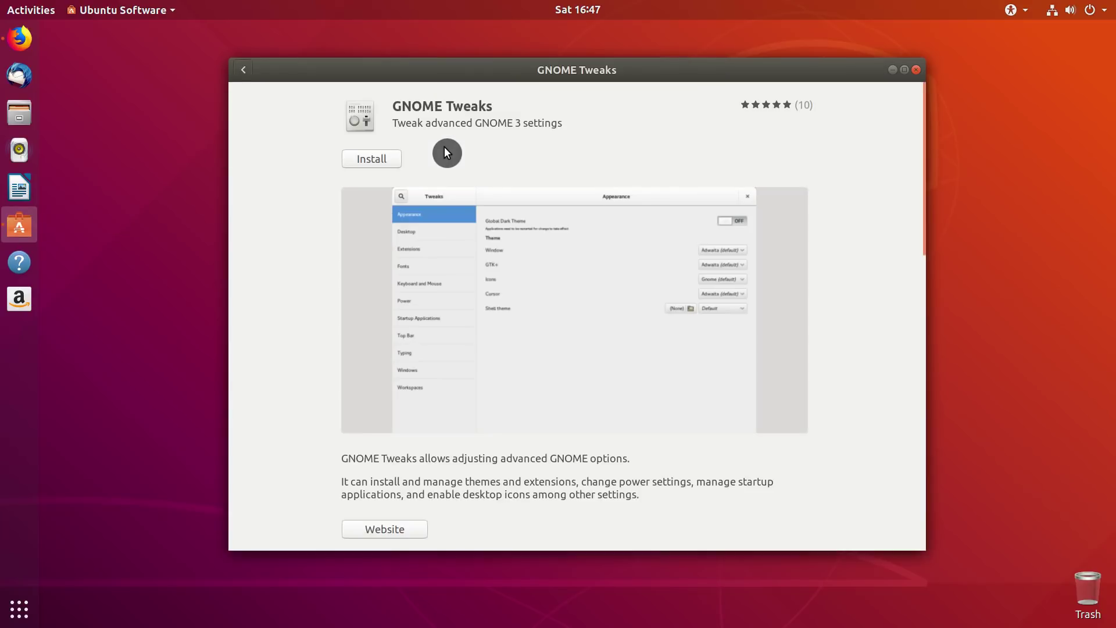
click(394, 160)
text(********)
key(Return)
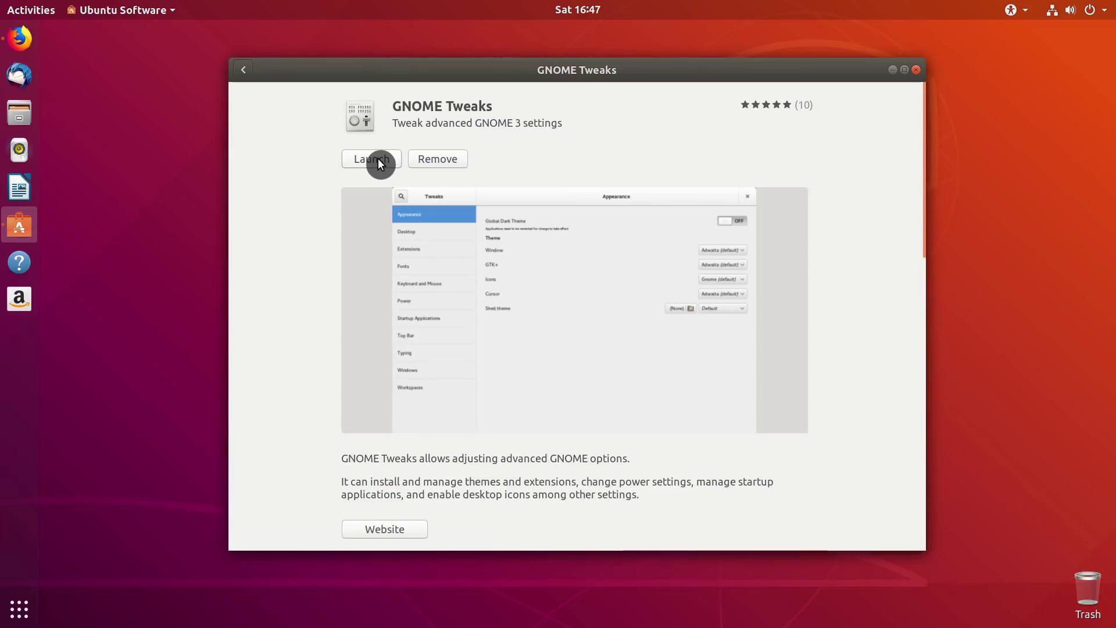
click(378, 160)
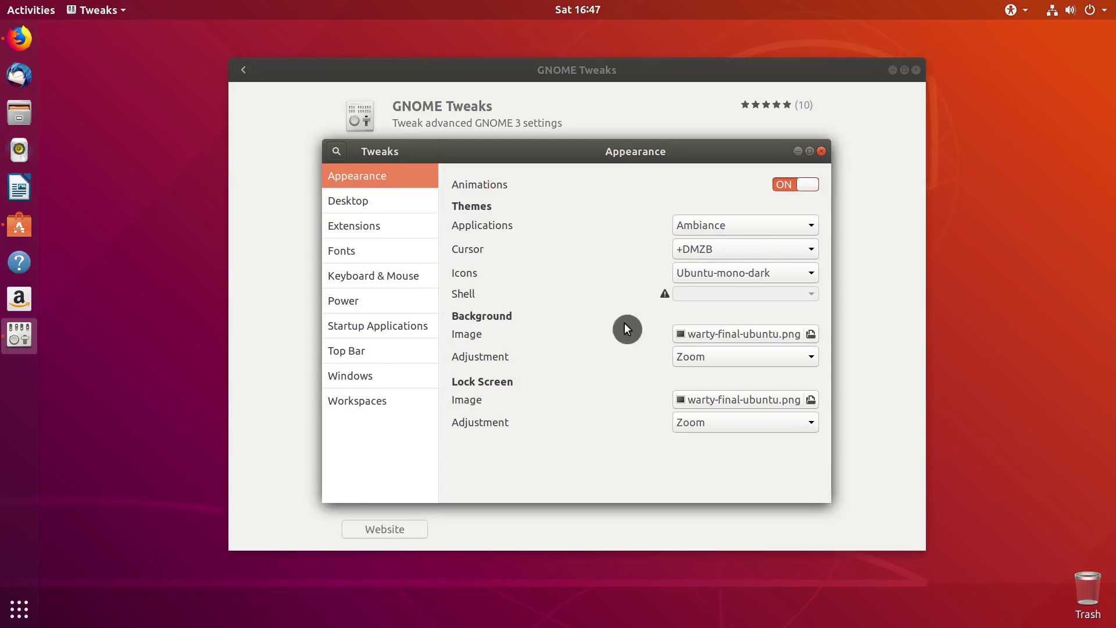
Choose Canta in both the Applications and Icons dropdowns of Tweaks Appearance
click(740, 227)
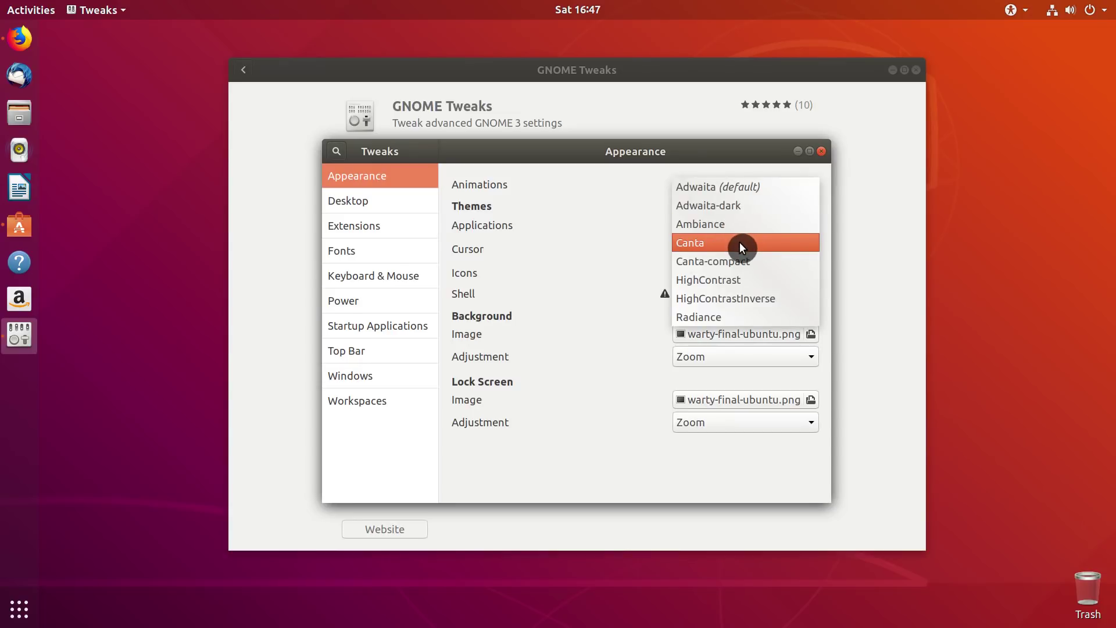
click(739, 243)
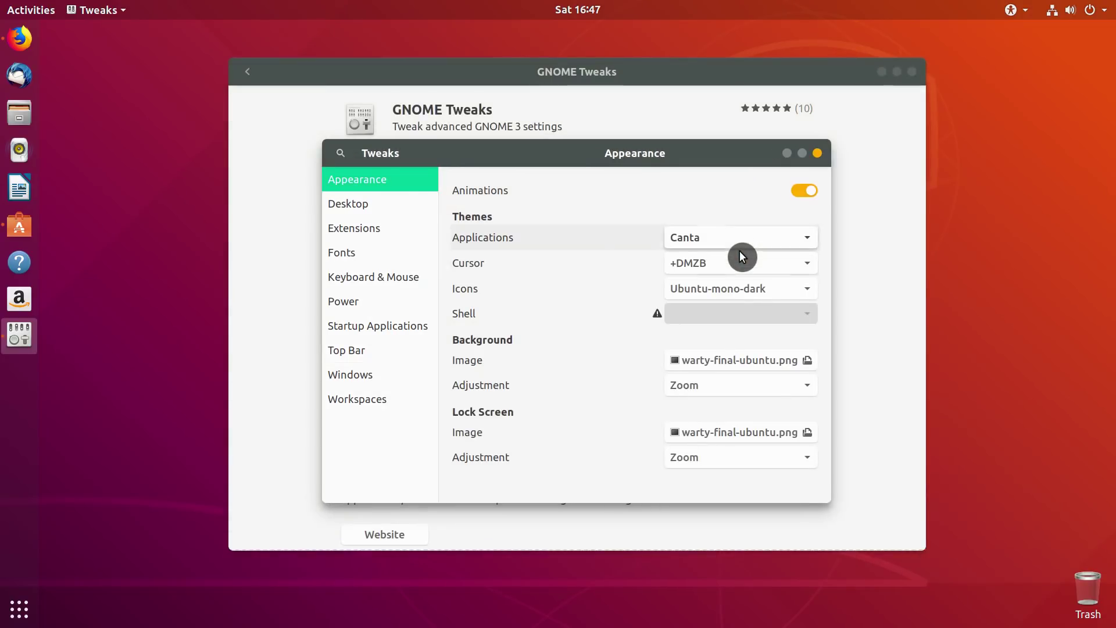
click(740, 287)
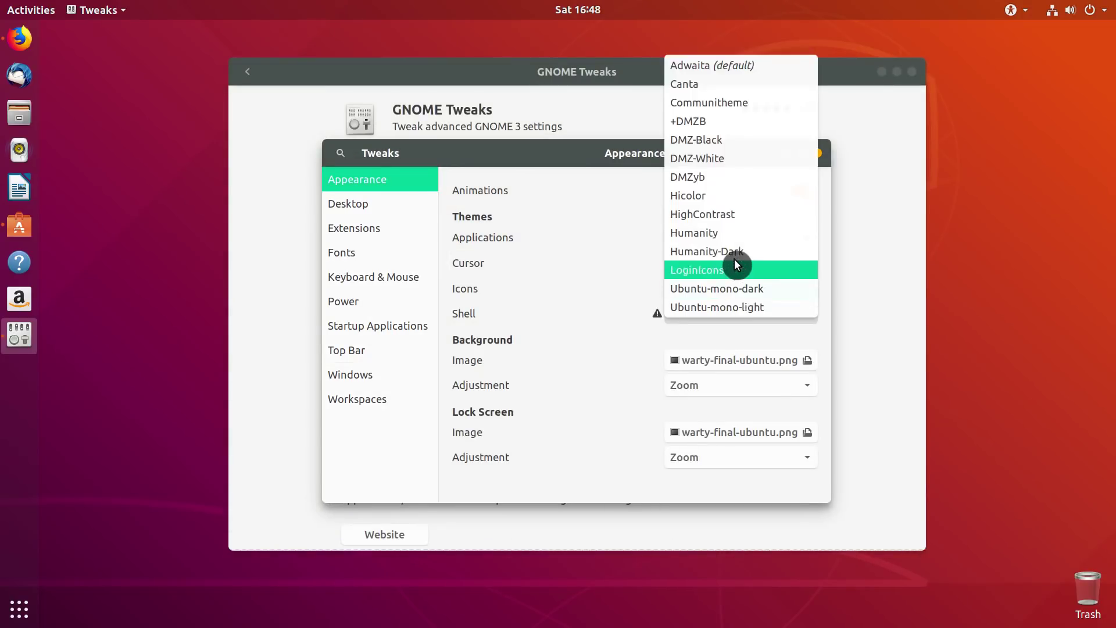
click(723, 86)
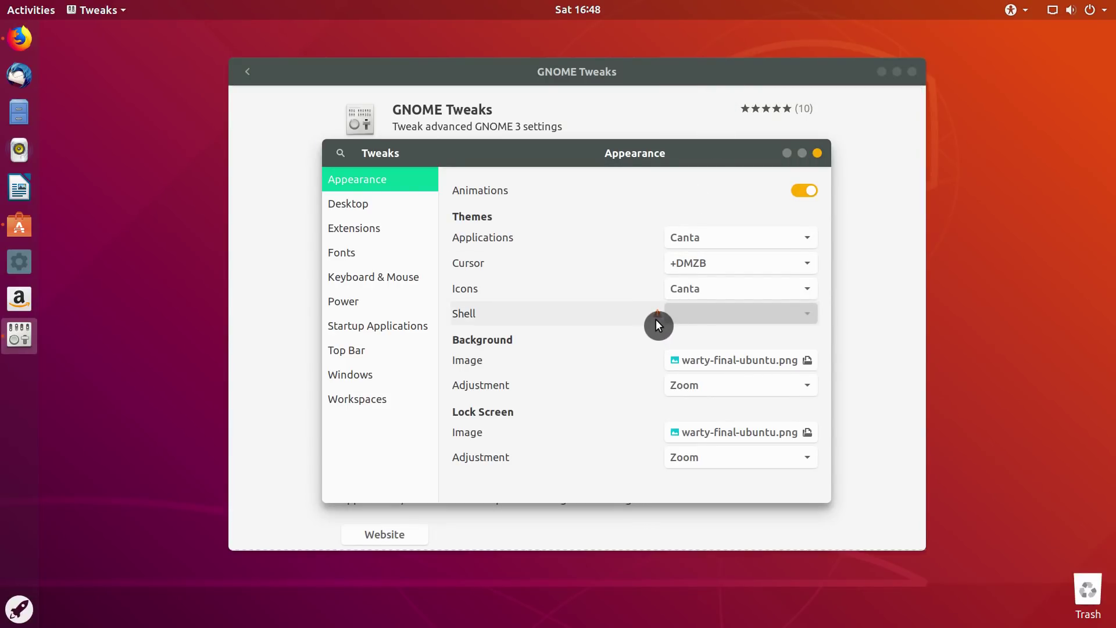
mouse_move(658, 315)
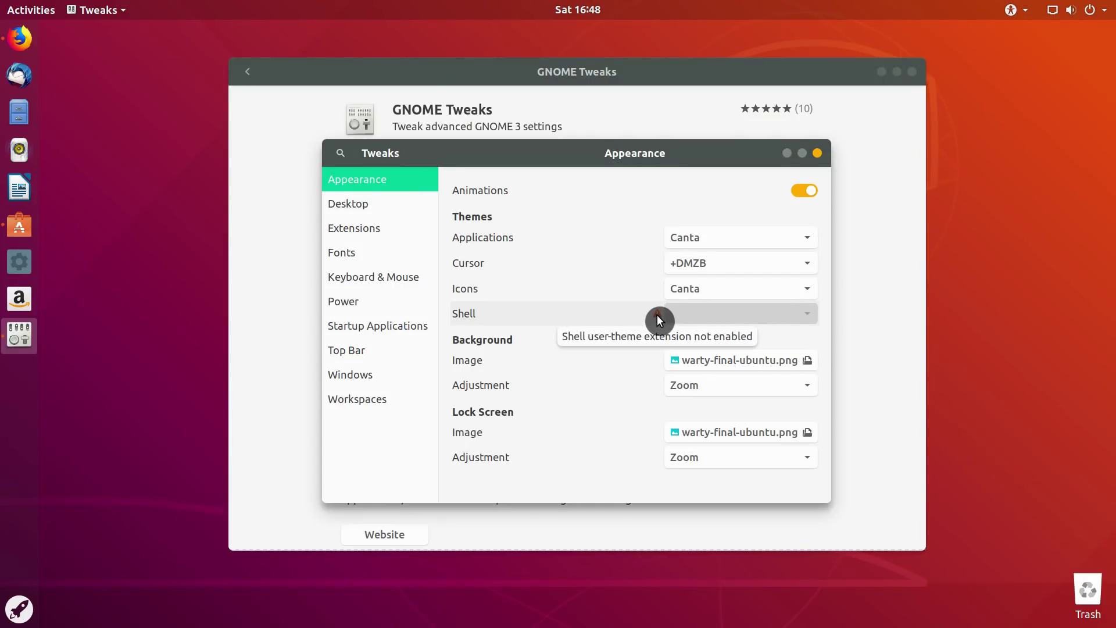
click(645, 78)
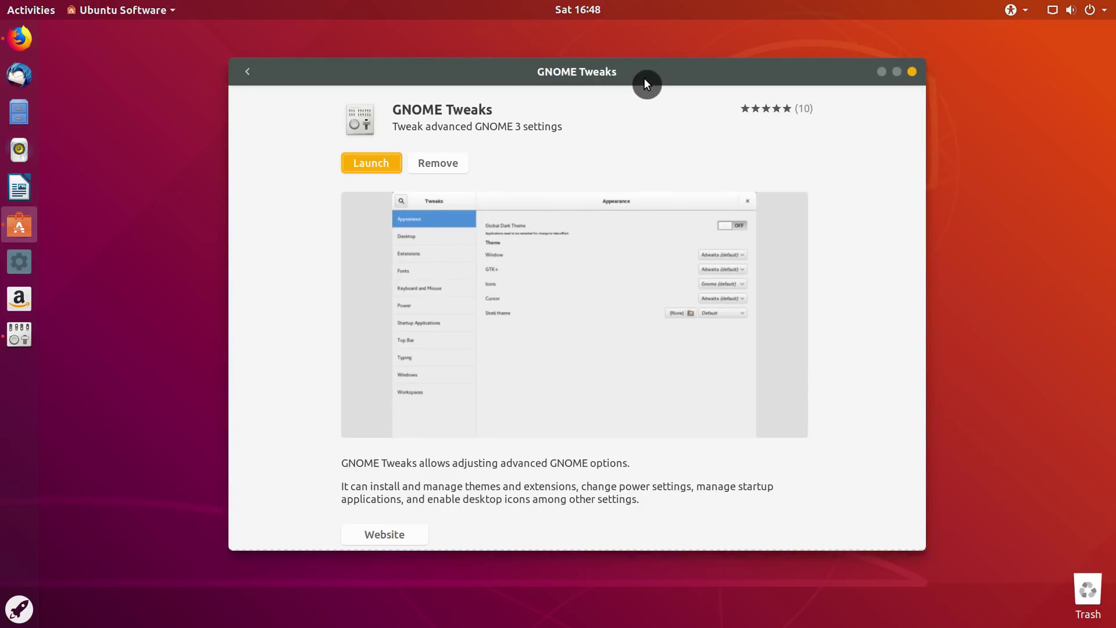
text(user themes)
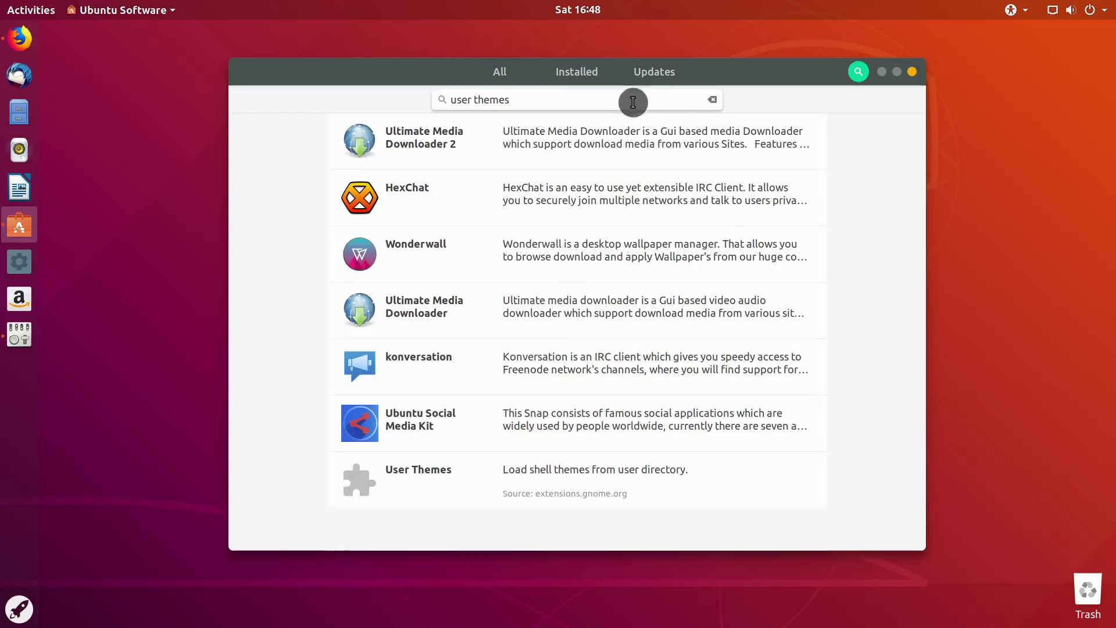
Install the User Themes extension, confirming the download from extensions.gnome.org
click(435, 471)
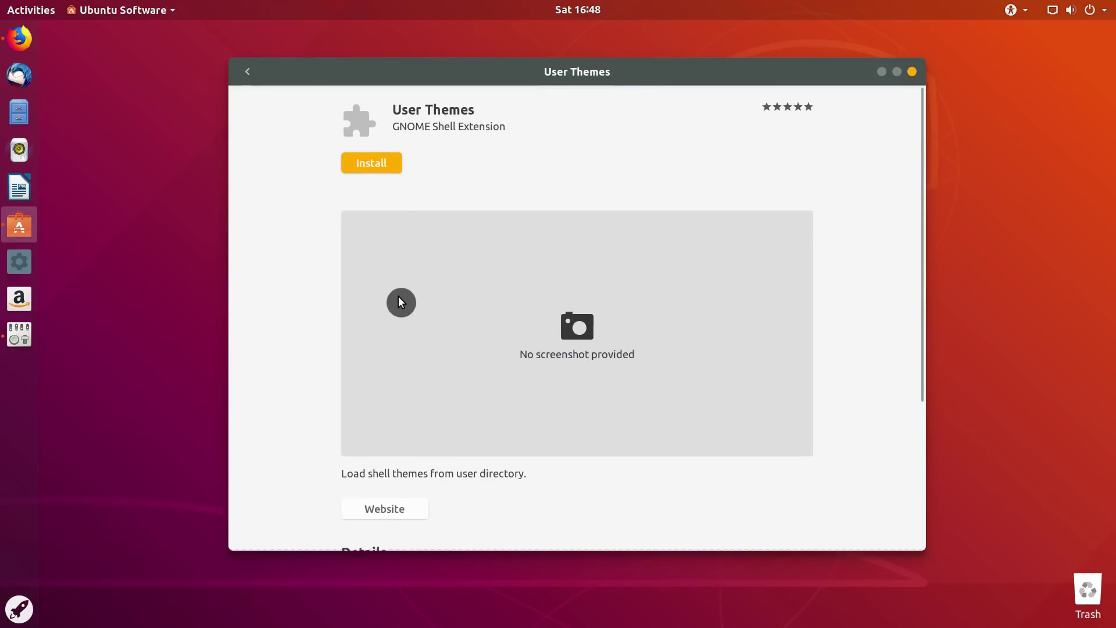
click(373, 166)
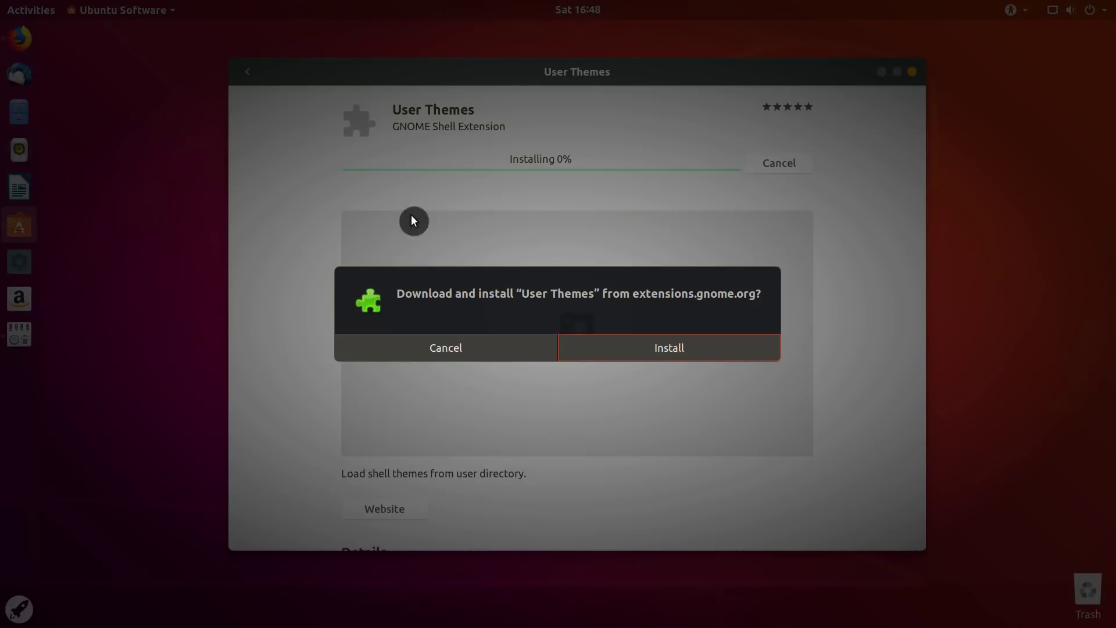
click(655, 353)
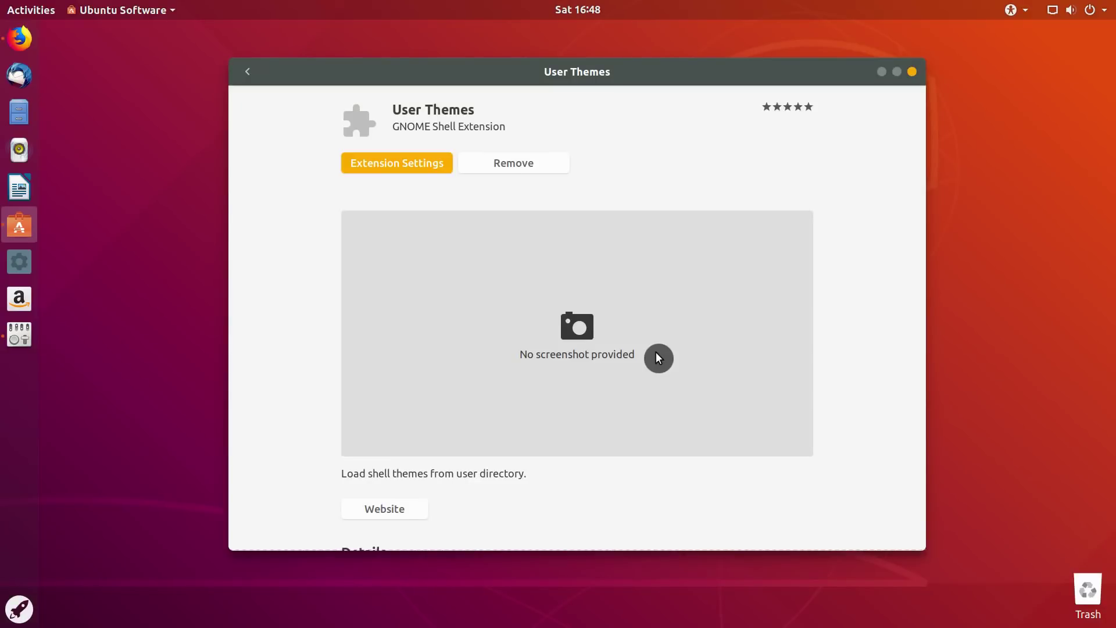
Reopen Tweaks from the applications overview and set the Shell theme to Canta
click(20, 334)
click(818, 155)
click(20, 607)
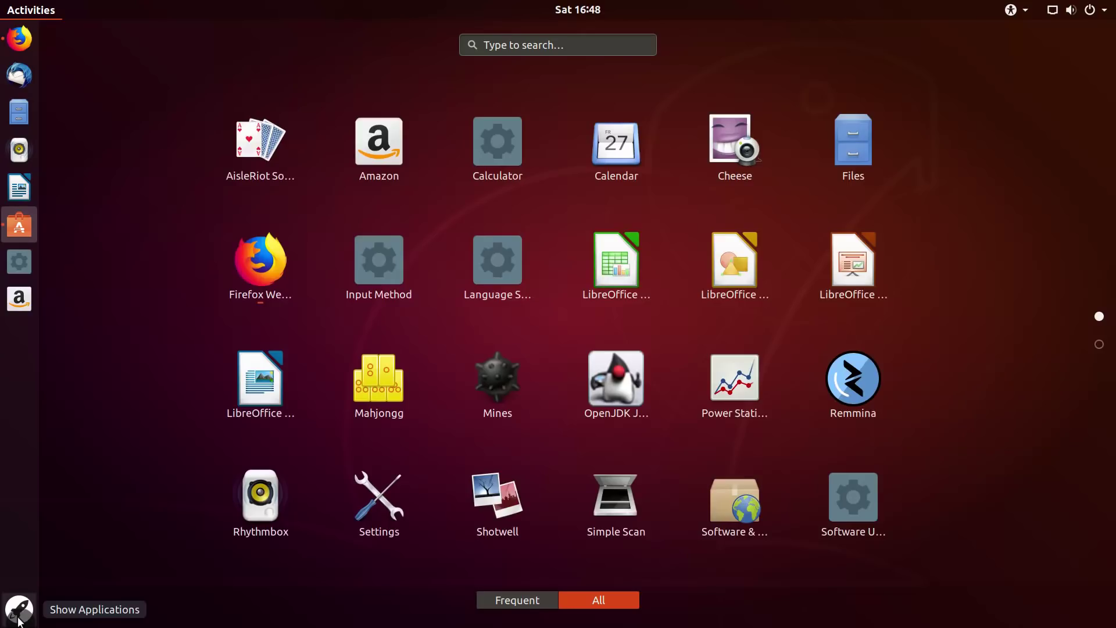
text(tool)
key(Return)
click(698, 313)
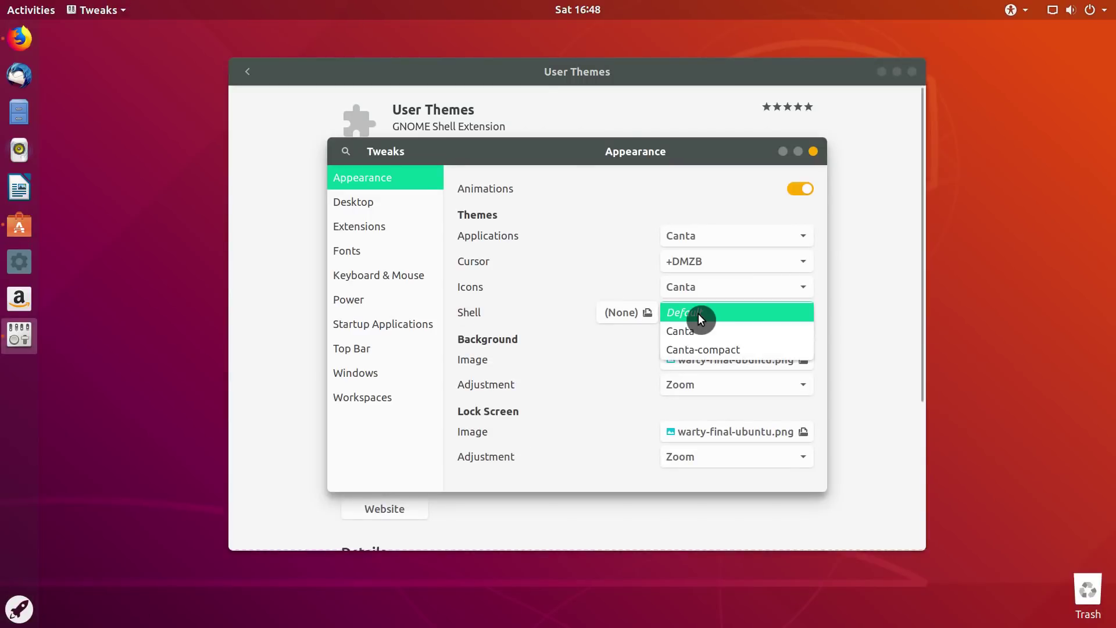
click(723, 331)
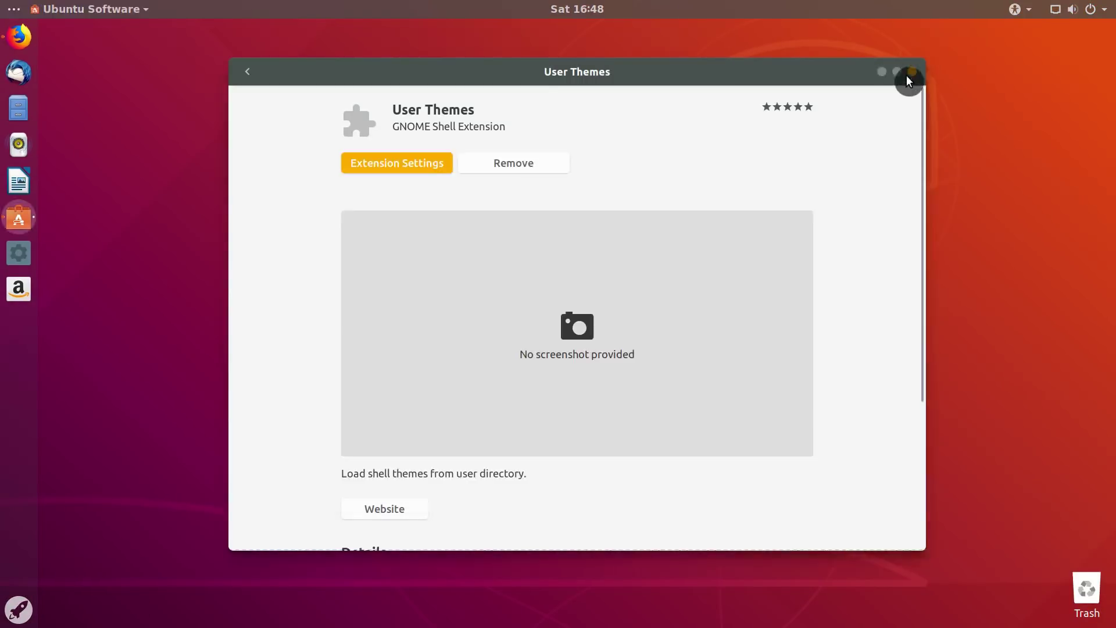
Close Ubuntu Software and bring up Files on the Home folder through the overview
click(909, 72)
click(17, 113)
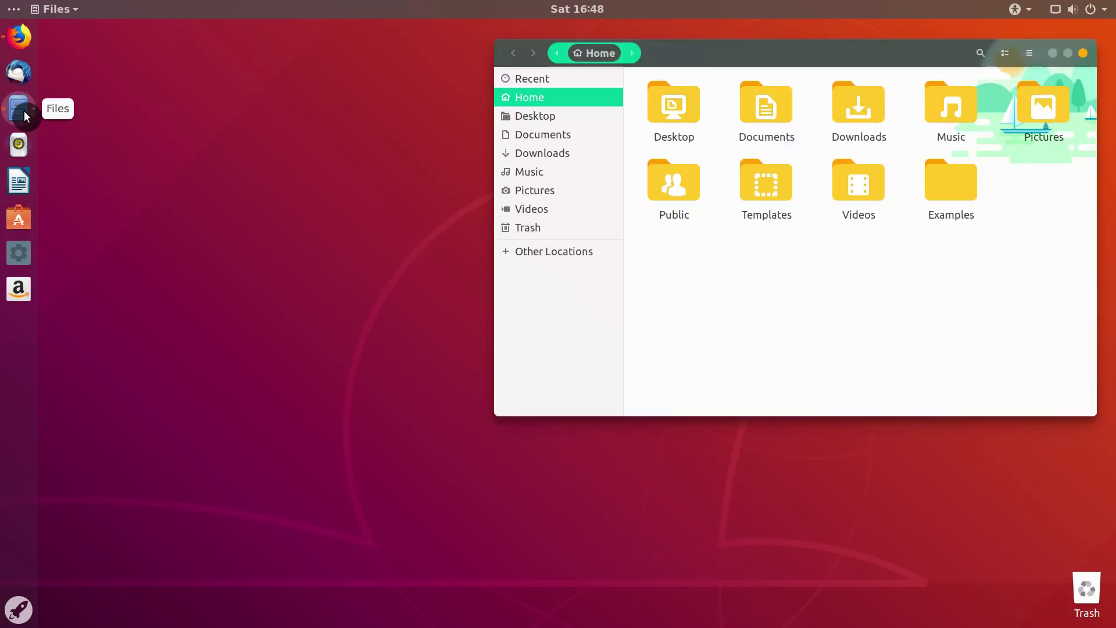
click(19, 610)
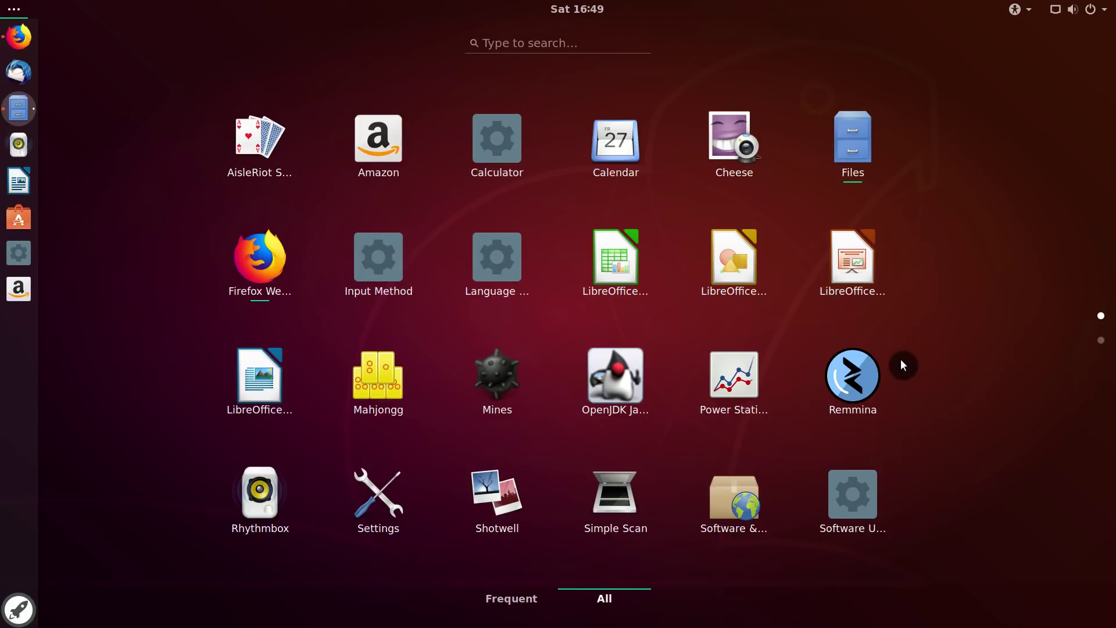
scroll(908, 366, down, 1)
click(928, 377)
click(883, 430)
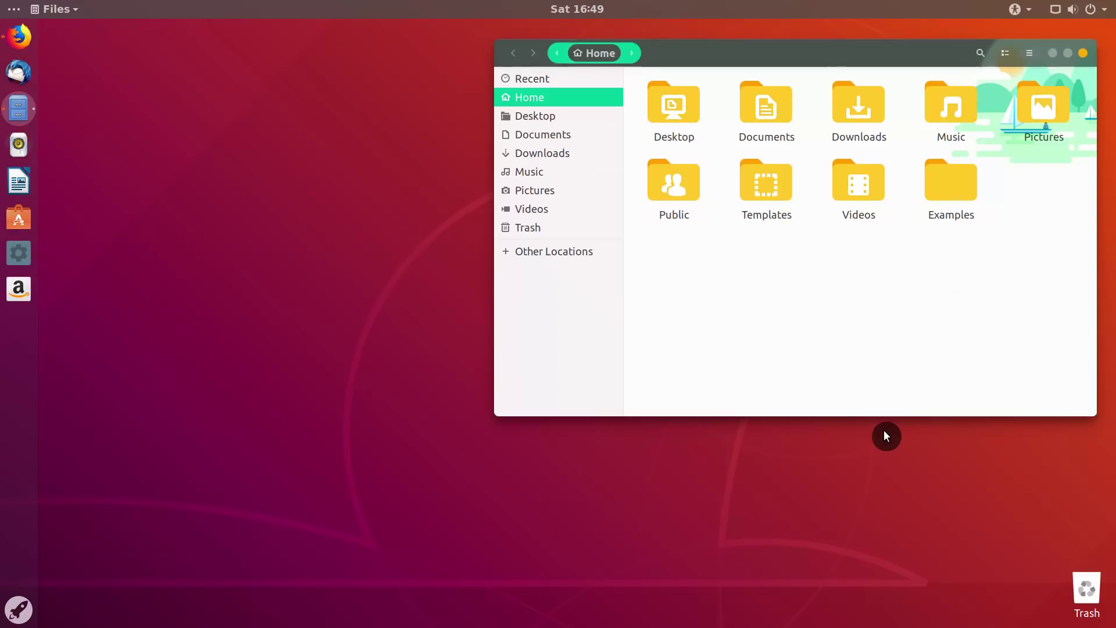
In Firefox, go from the Canta-theme tab to the numix-icon-theme-circle GitHub page
click(36, 43)
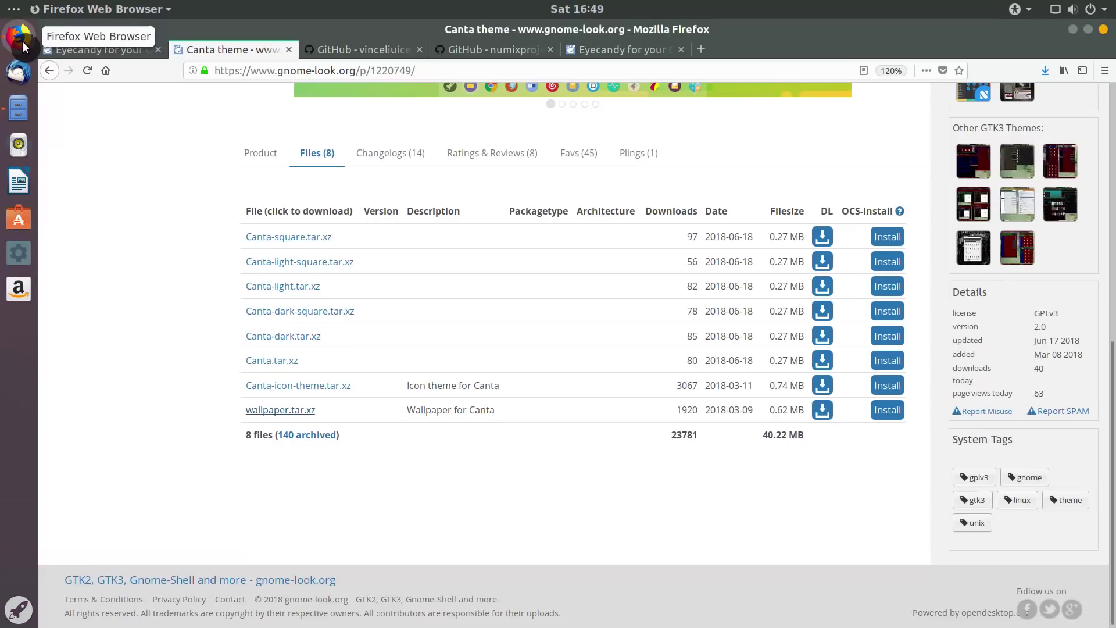
click(335, 50)
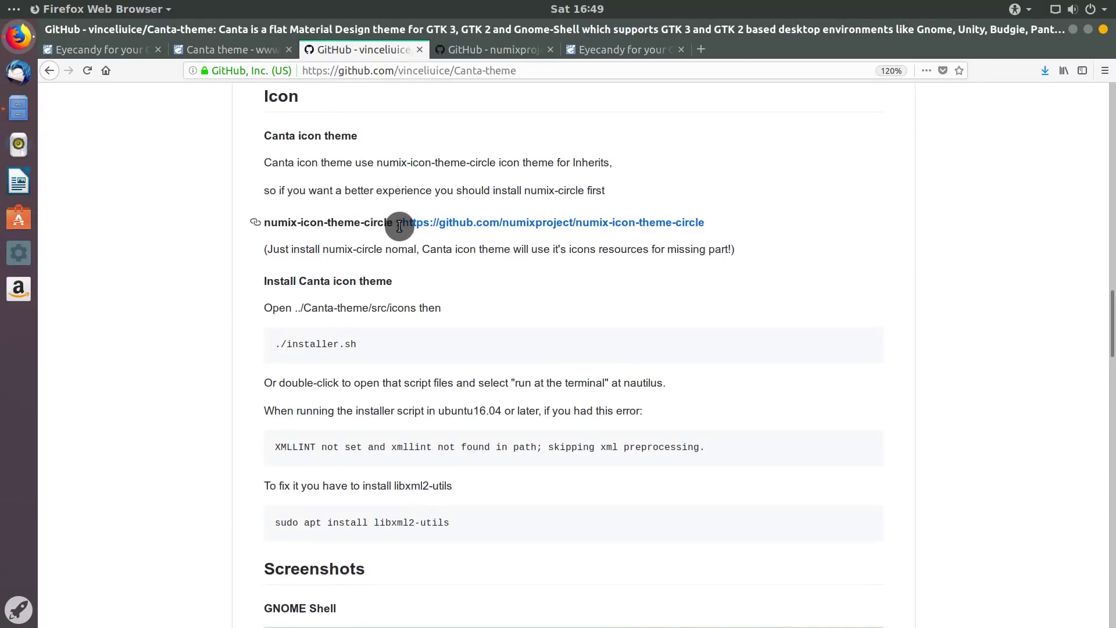
click(510, 58)
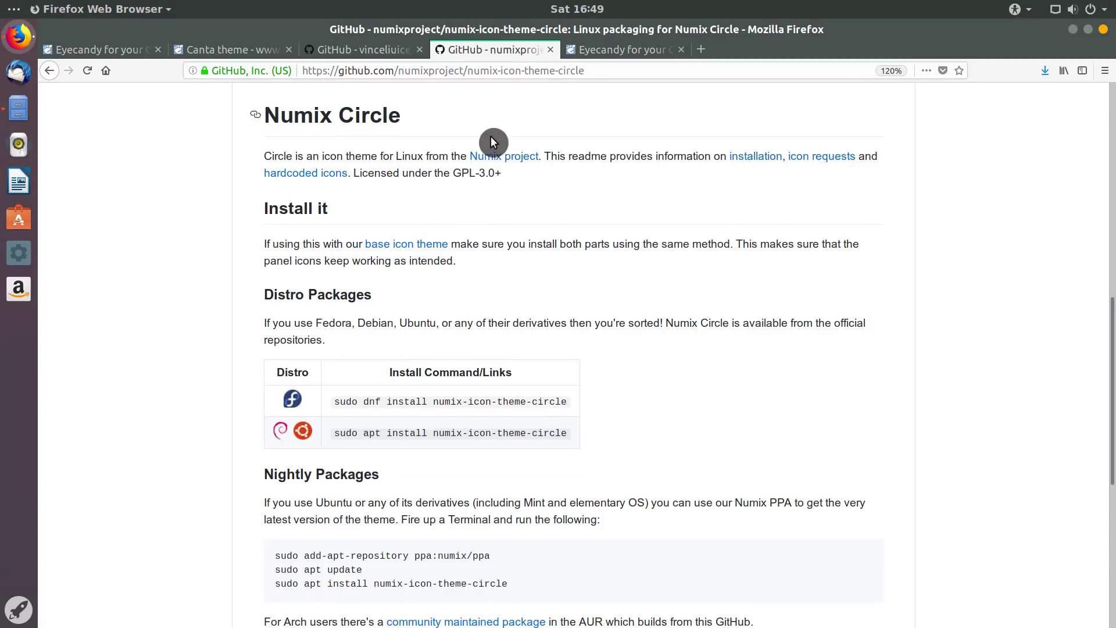
scroll(476, 233, down, 2)
scroll(477, 233, down, 3)
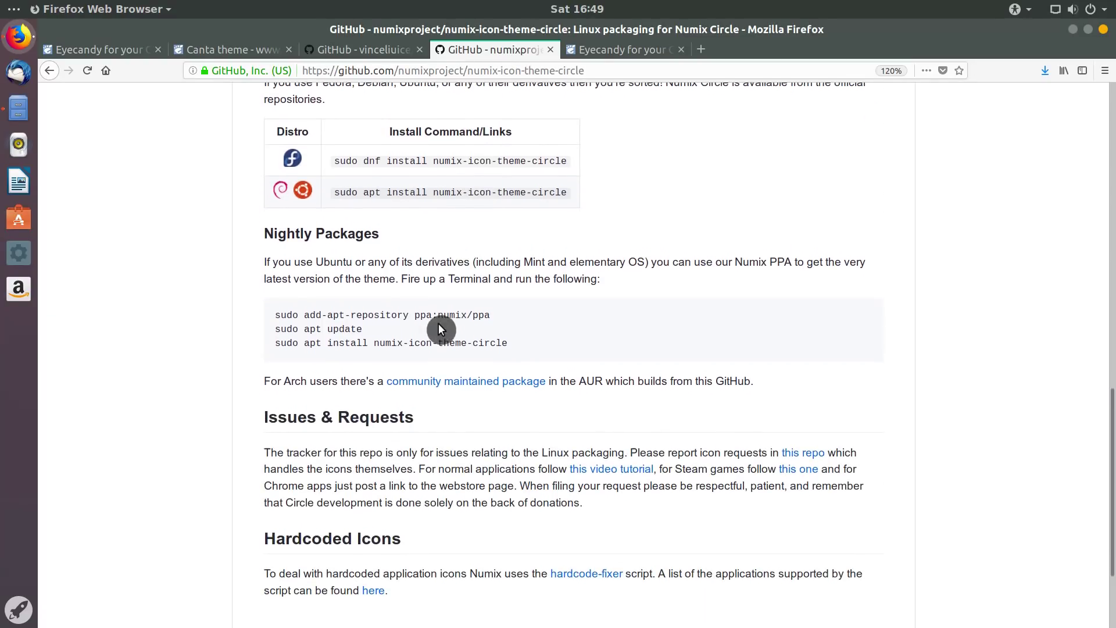
Run the Numix add-repository command in a new terminal and enter the password
drag(275, 315, 515, 349)
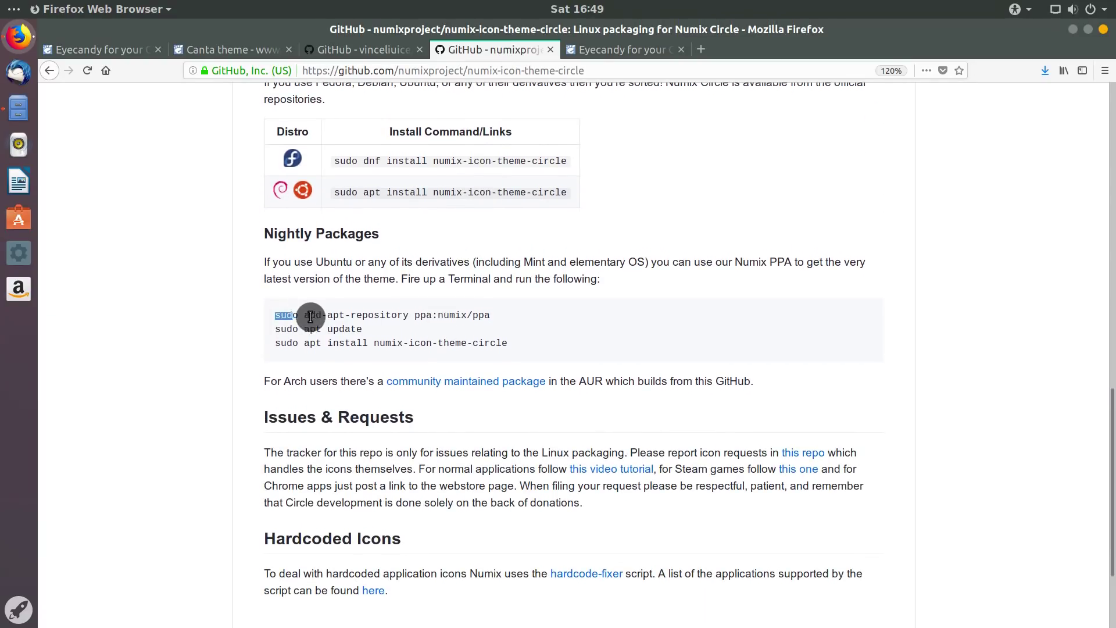
click(459, 315)
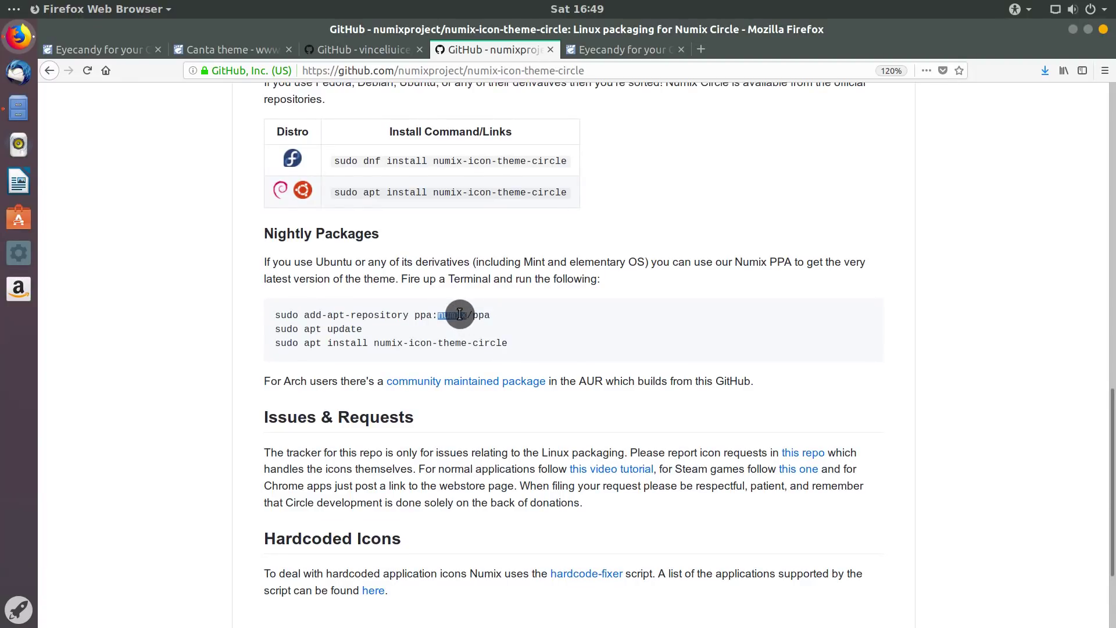
triple_click(460, 314)
key(ctrl+c)
key(ctrl+alt+t)
key(ctrl+shift+v)
key(Return)
key(Return)
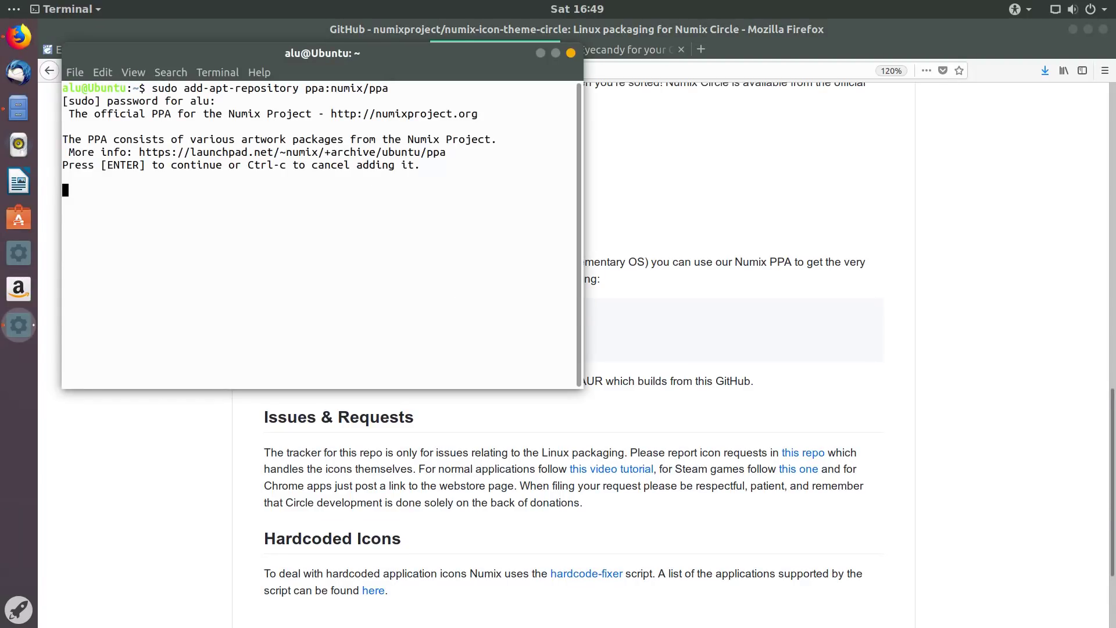
key(Return)
Run and confirm sudo apt install numix-icon-theme-circle, then show the applications grid
click(395, 327)
key(alt+Tab)
text(sudo apt update)
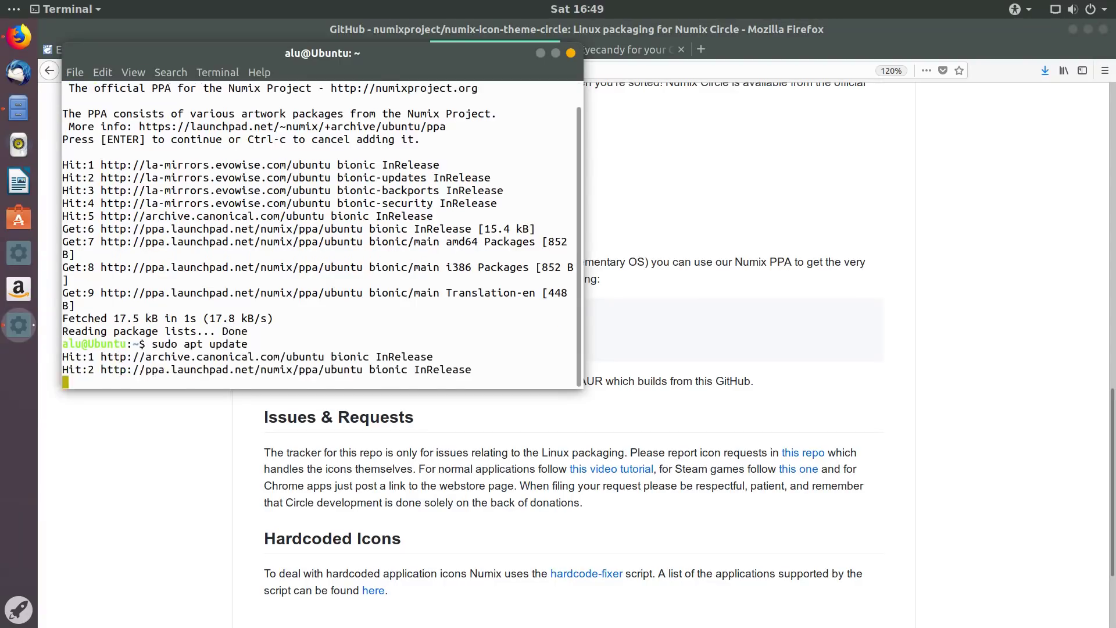
key(alt+Tab)
triple_click(456, 340)
key(ctrl+c)
key(alt+Tab)
key(ctrl+shift+v)
key(Return)
text(y)
key(Return)
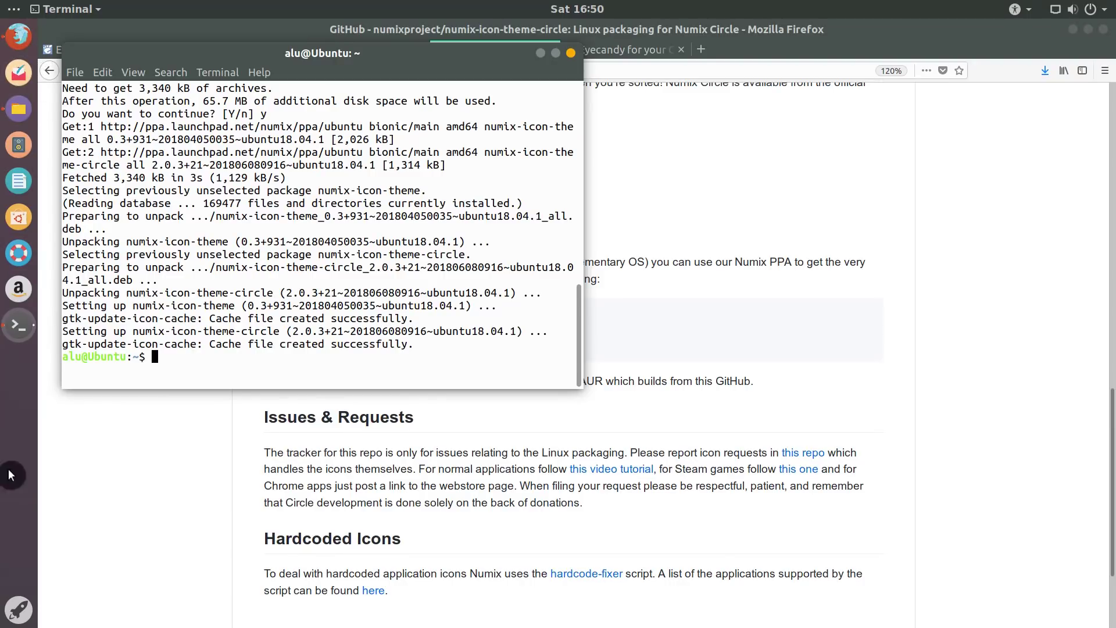
click(19, 610)
scroll(941, 307, down, 1)
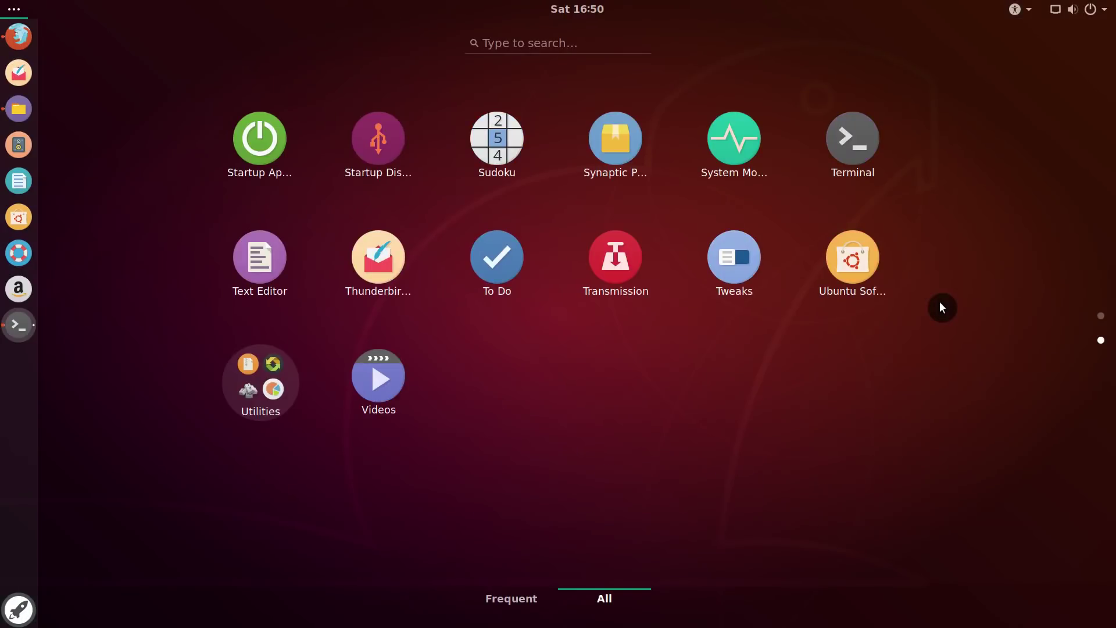
Leave the overview and open Change Background from the desktop's right-click menu
key(Escape)
click(763, 481)
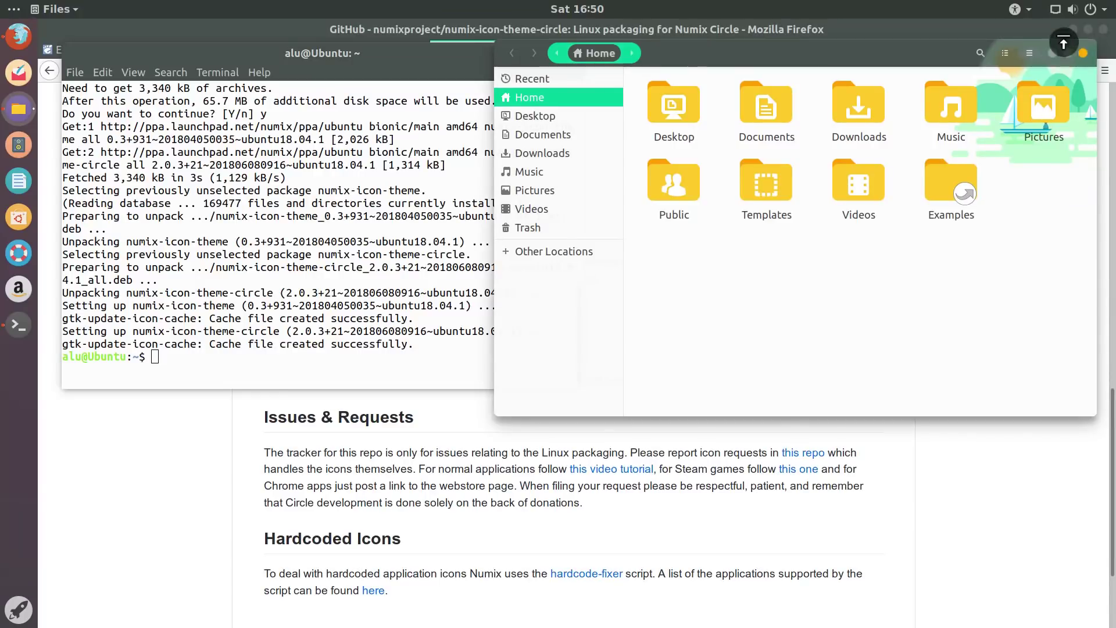
right_click(327, 258)
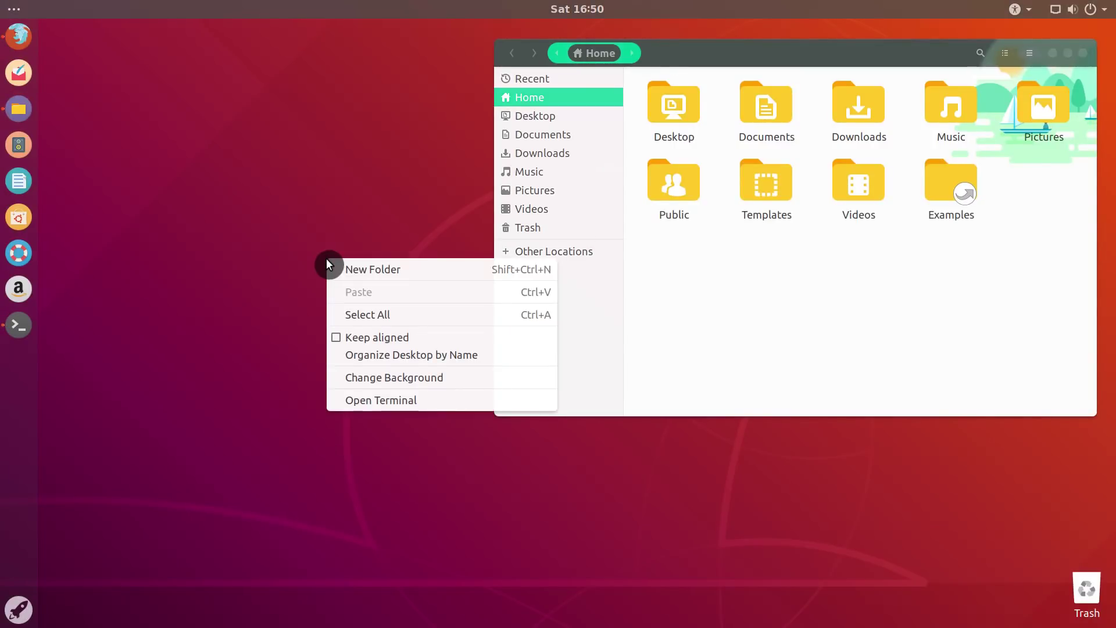
click(367, 378)
Apply the second green landscape from Pictures as background, then close Settings
click(607, 327)
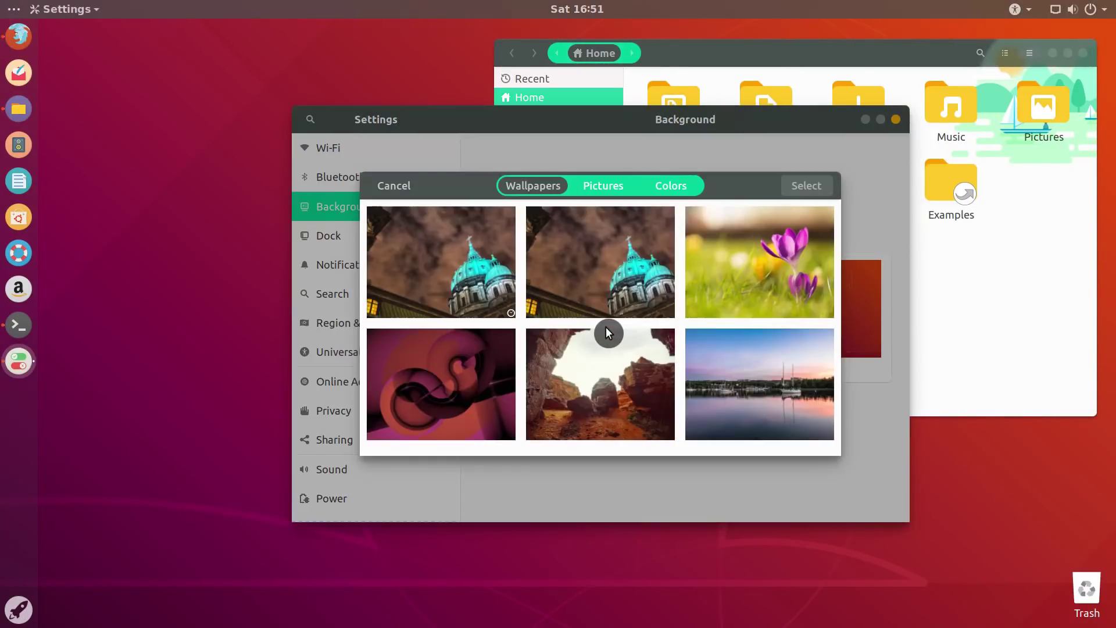
click(612, 190)
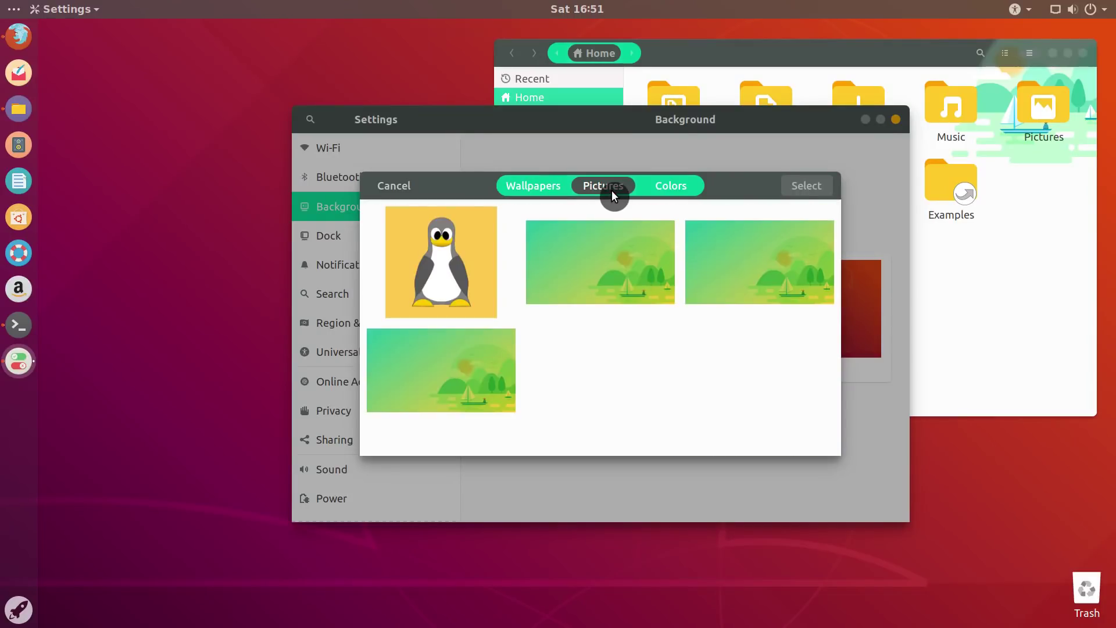
click(602, 264)
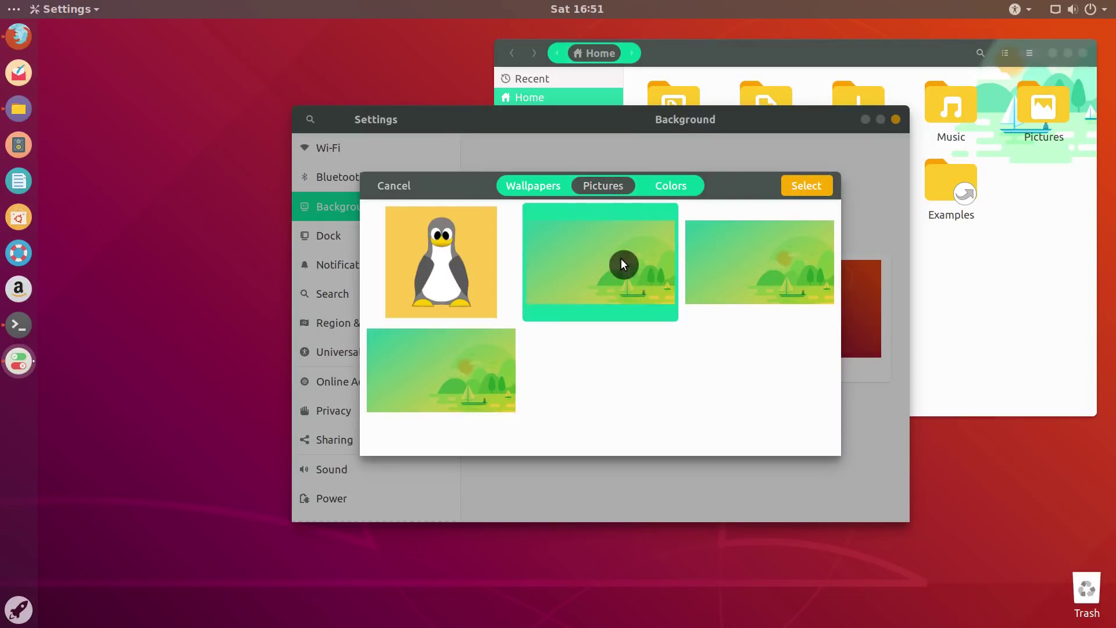
click(803, 188)
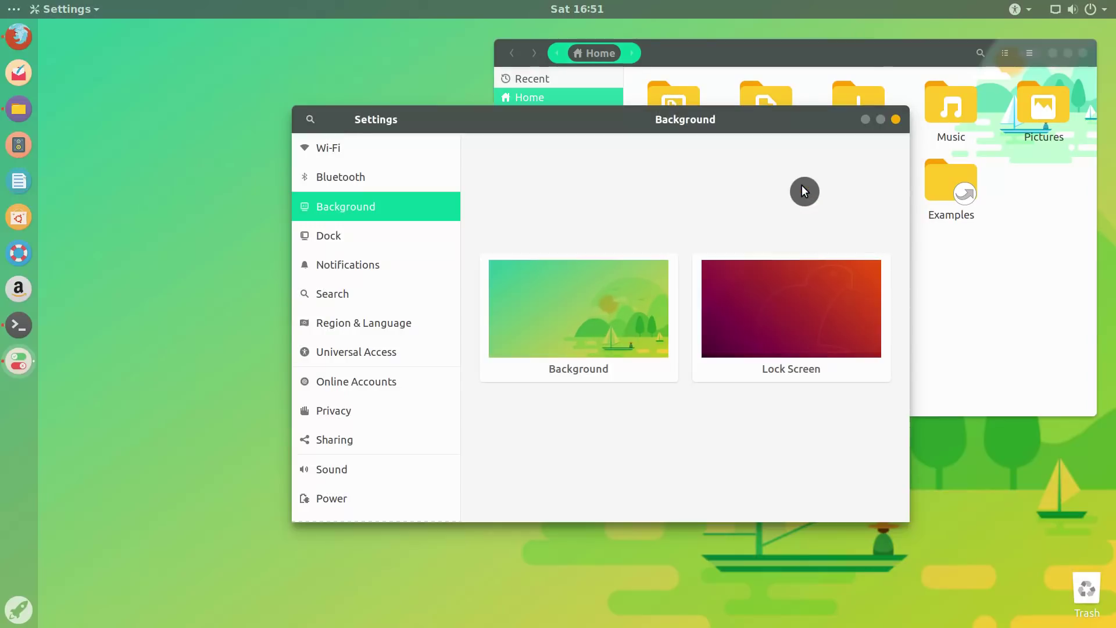
click(866, 121)
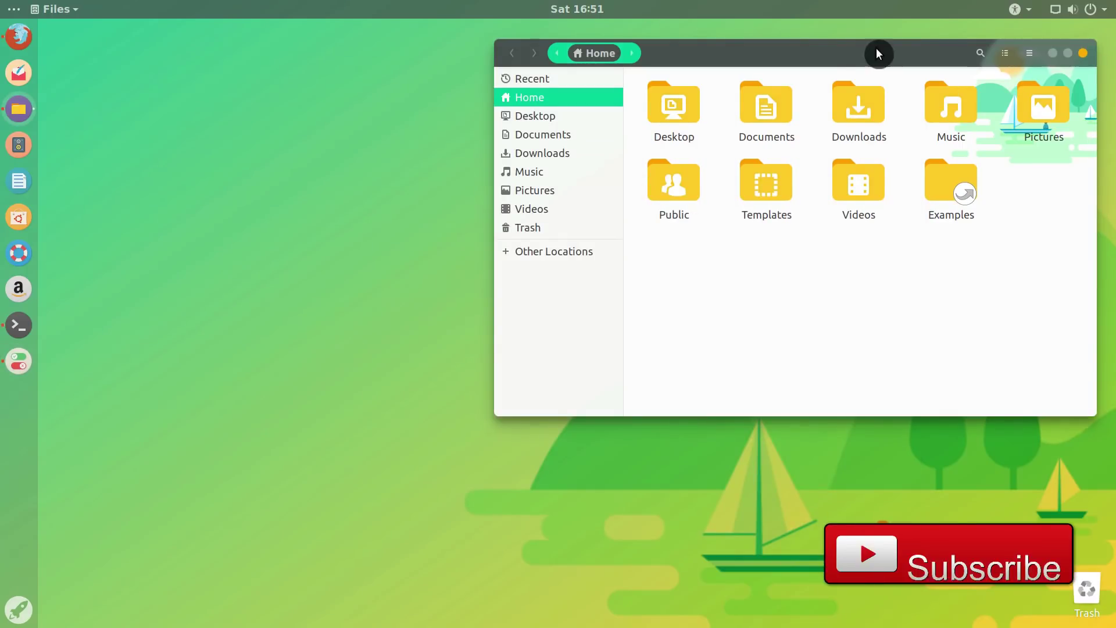
Move Files to the upper left and switch Firefox to the masalla search results
mouse_move(879, 53)
mouse_down()
mouse_move(425, 45)
mouse_move(433, 40)
mouse_up()
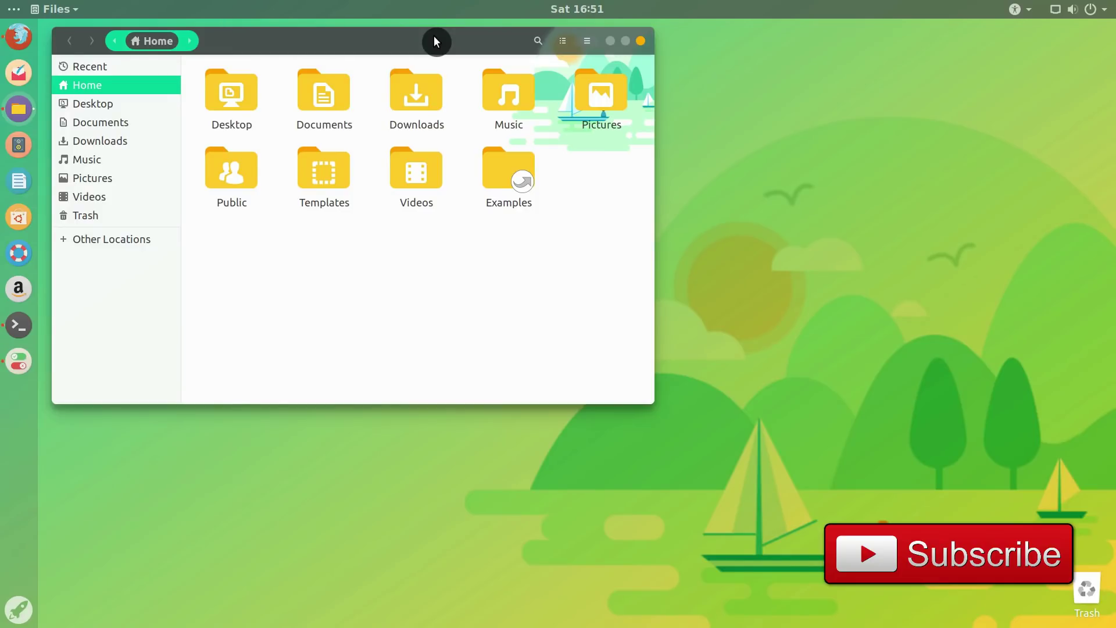
click(29, 36)
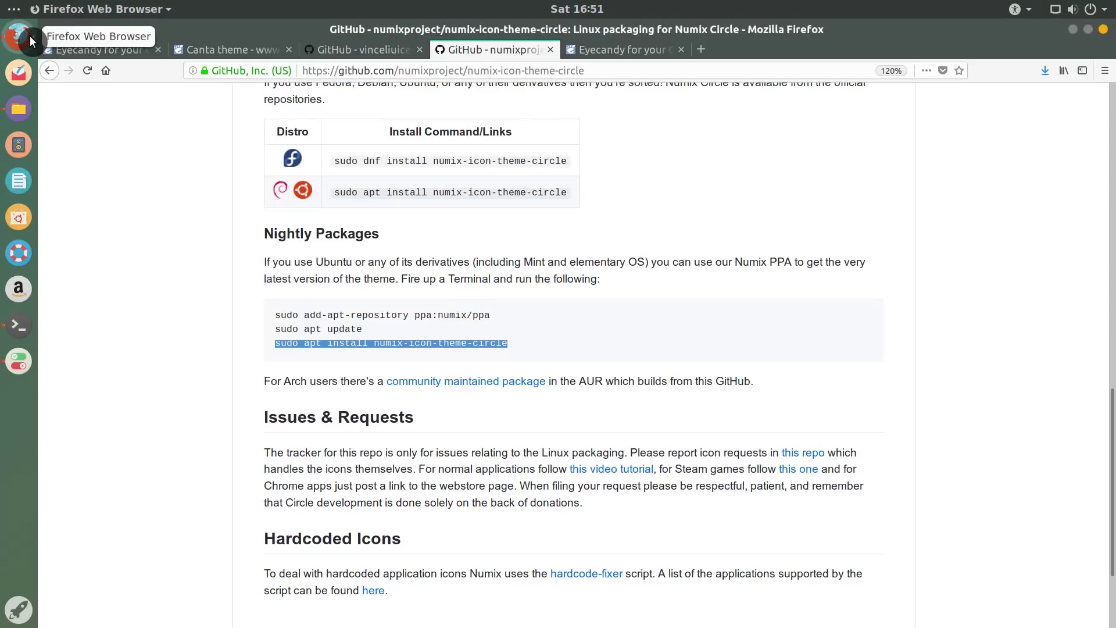
click(599, 49)
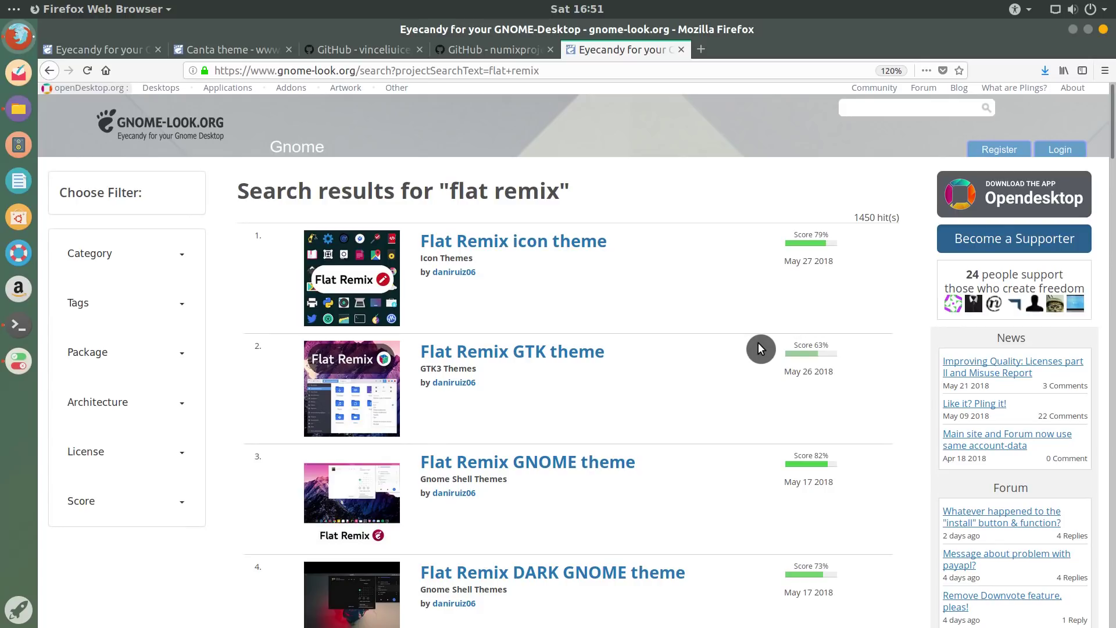
click(150, 50)
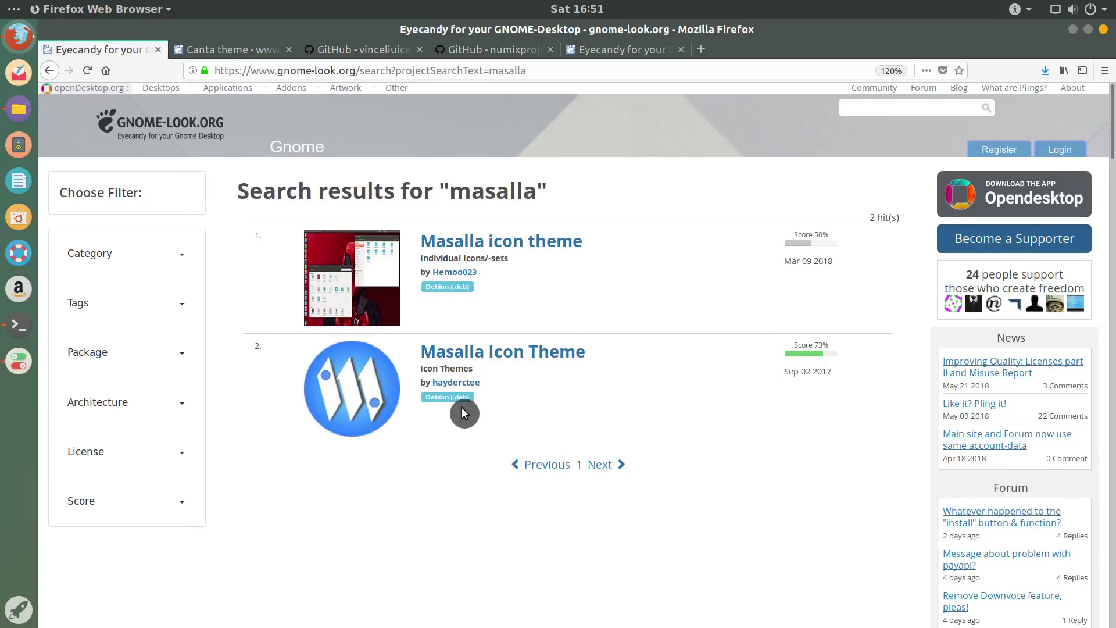
Open Masalla Icon Theme, show its Files list, and download the masalla-colors .deb
click(502, 358)
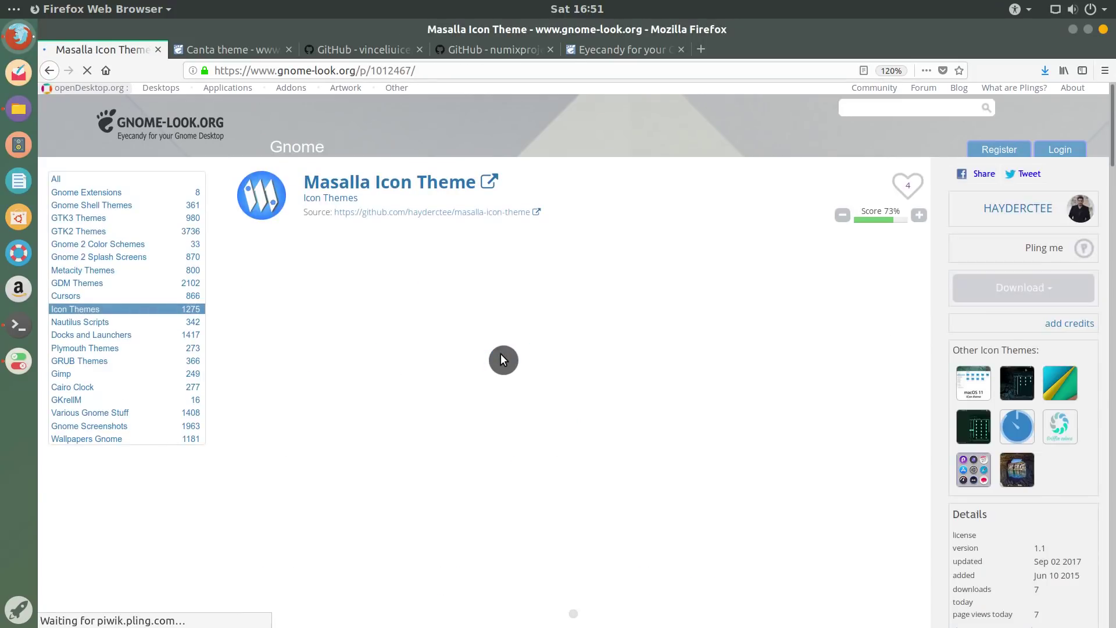
scroll(381, 419, down, 3)
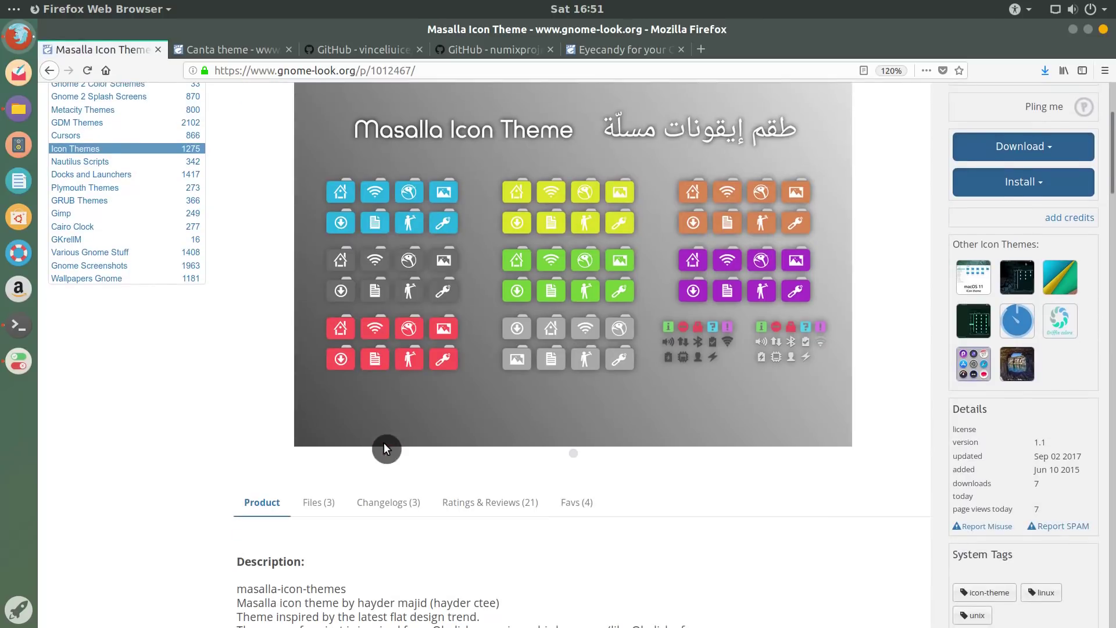
click(314, 502)
scroll(313, 504, down, 2)
scroll(313, 502, down, 1)
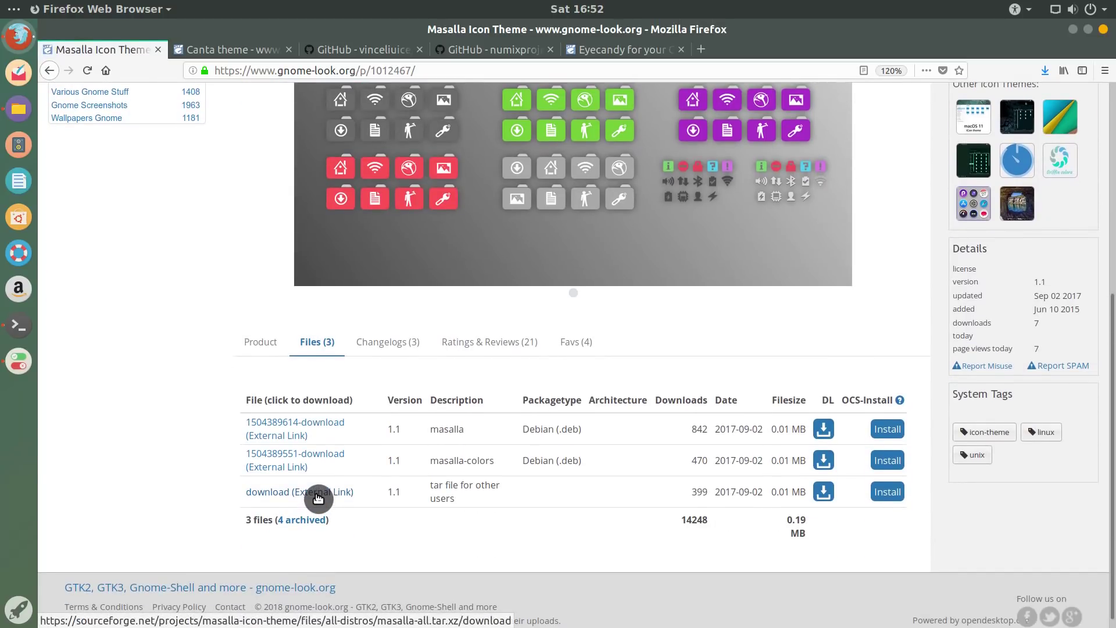
click(316, 462)
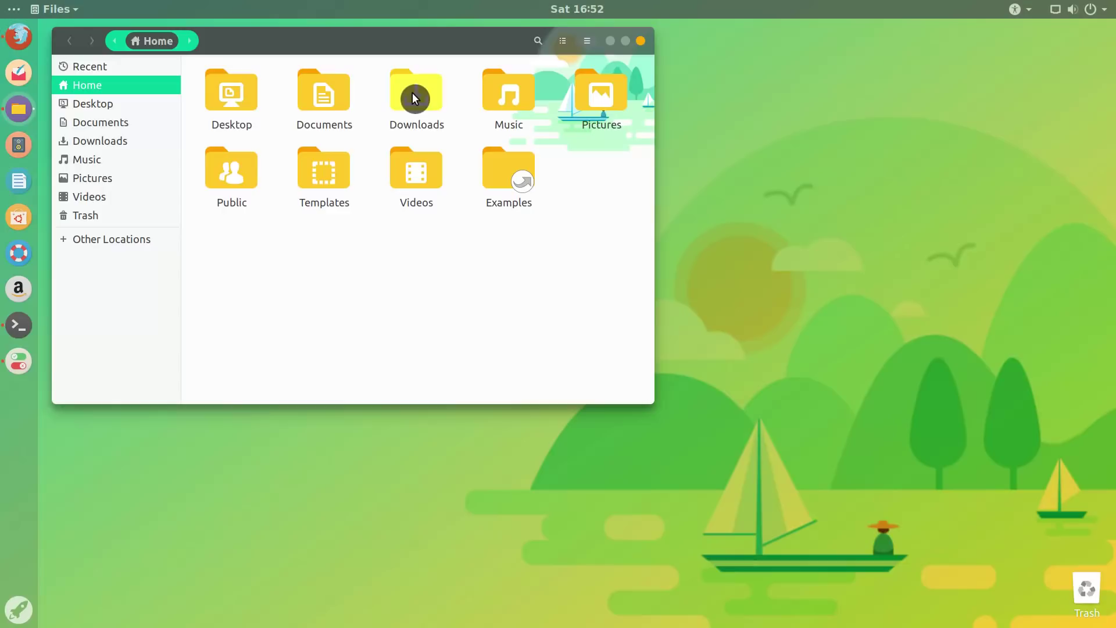
Open Downloads and install masalla_1.1_all.deb, authorizing with the password
click(417, 140)
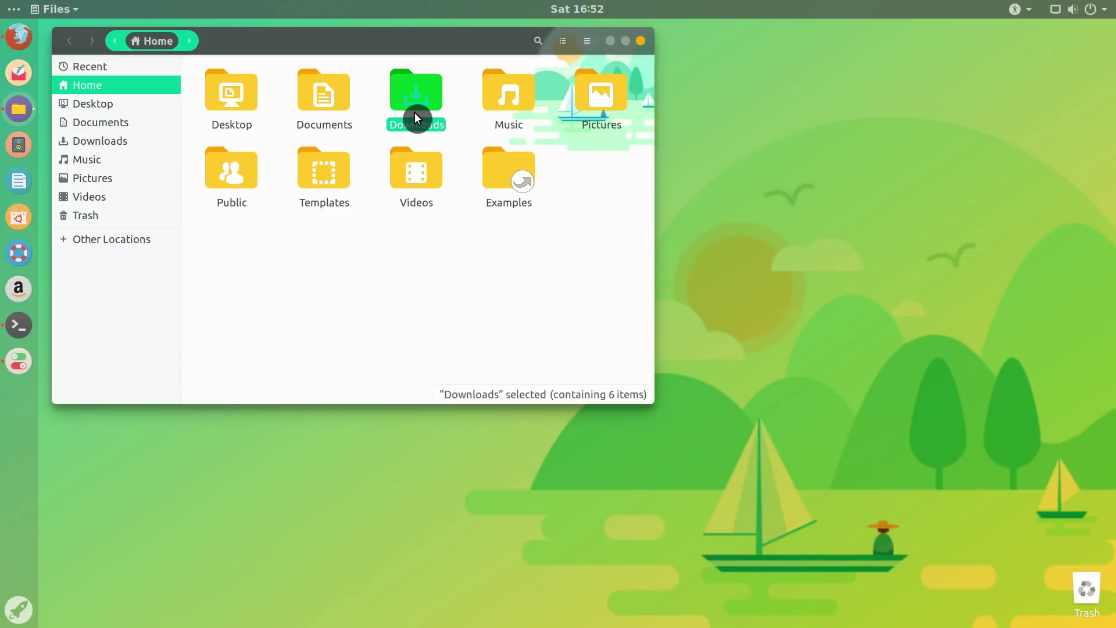
double_click(416, 114)
click(511, 93)
double_click(512, 93)
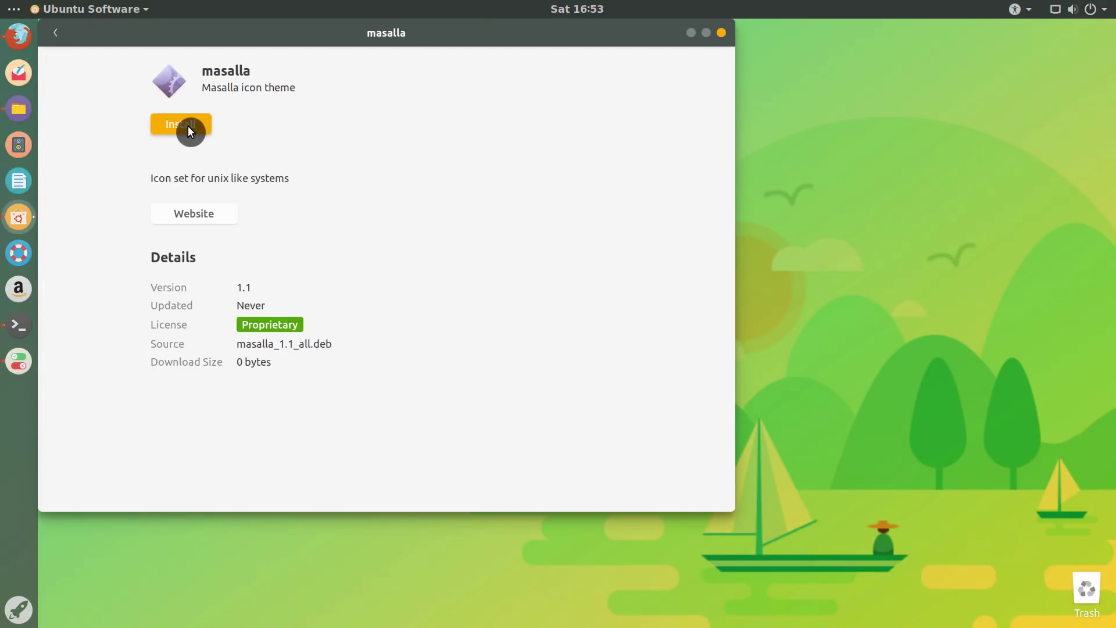
click(187, 129)
text(********)
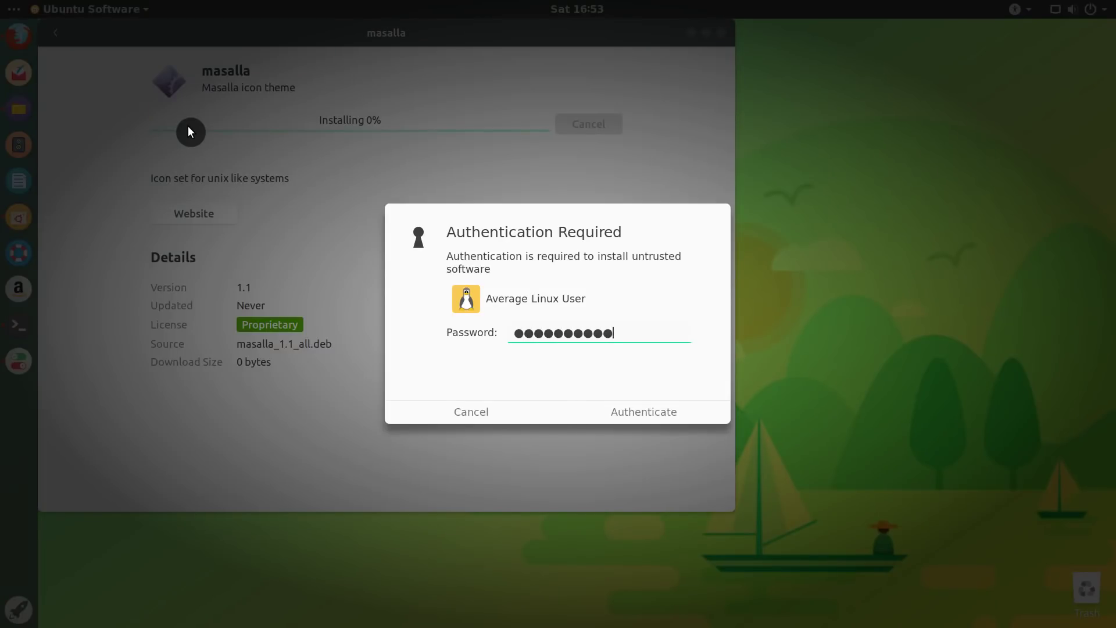
key(Return)
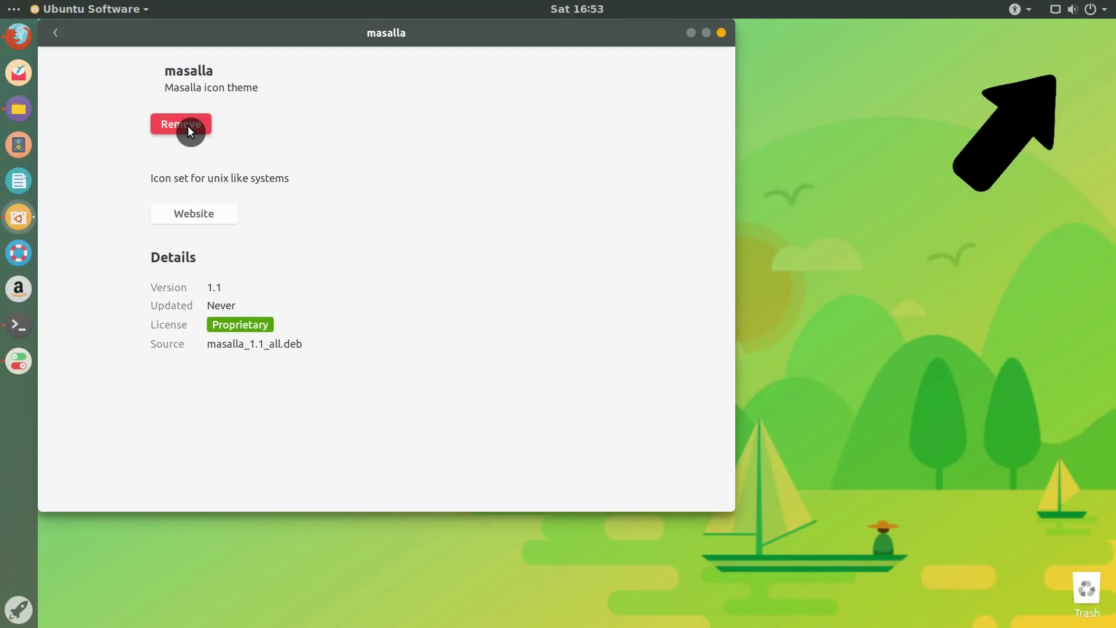
Install masalla-colors_1.1_all.deb the same way, then close Ubuntu Software
click(722, 33)
double_click(622, 135)
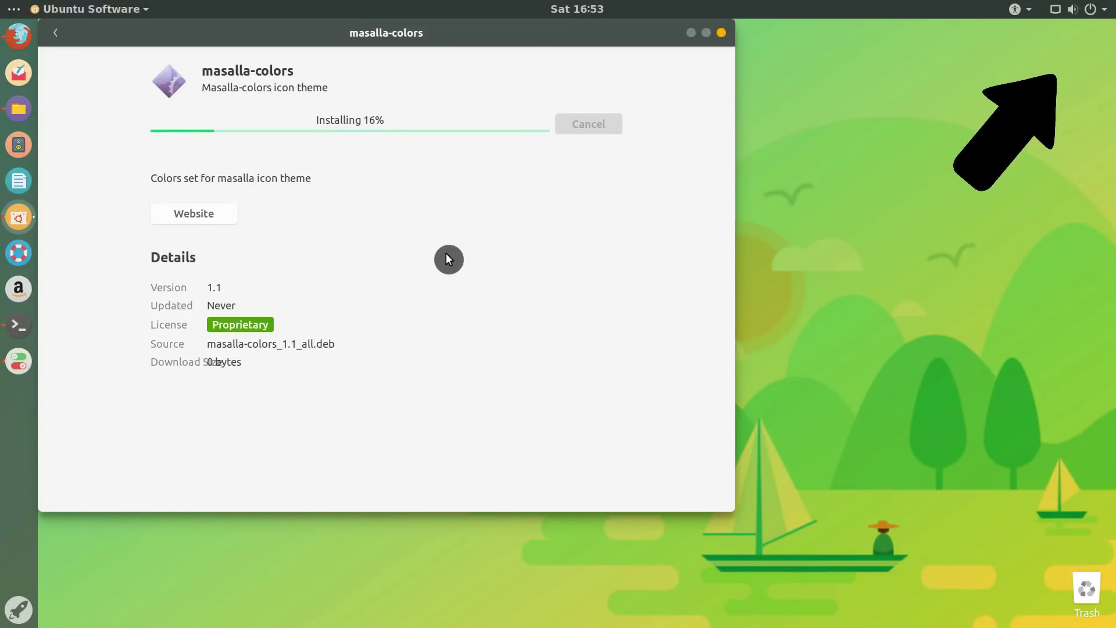
click(722, 33)
Show hidden files in Home, look inside the .icons folder, then close Files
click(538, 295)
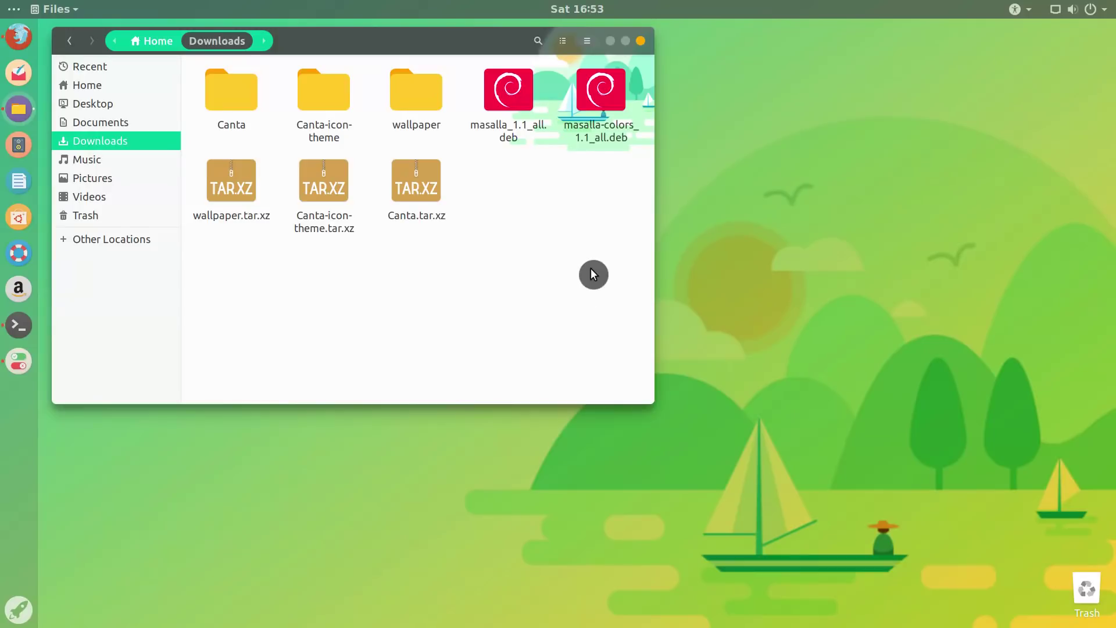
click(100, 85)
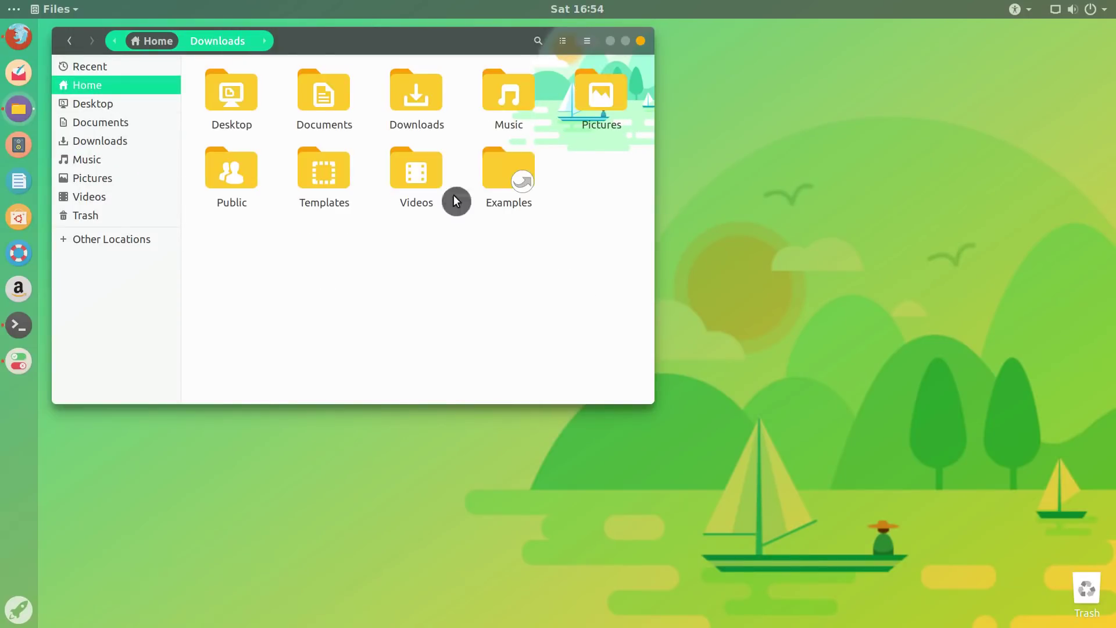
click(587, 41)
click(577, 276)
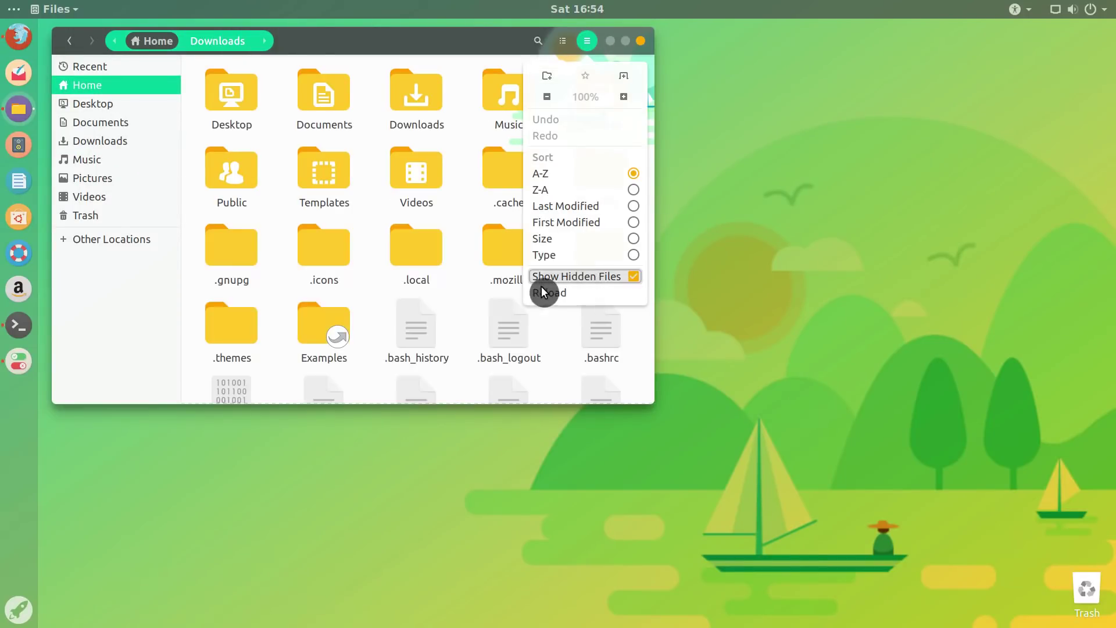
click(322, 256)
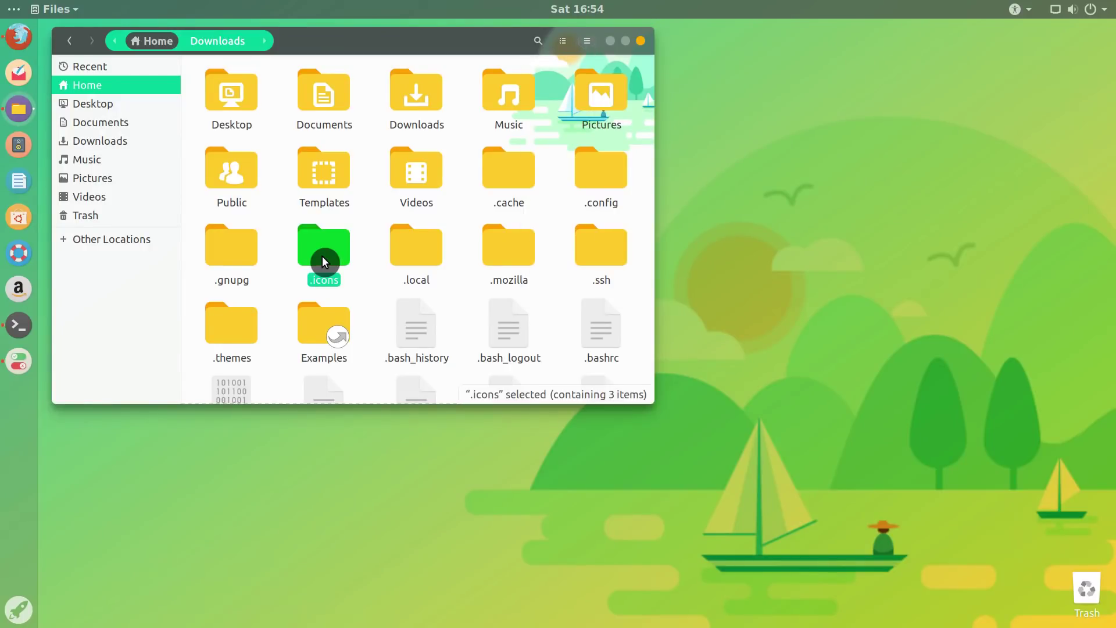
double_click(322, 255)
click(333, 131)
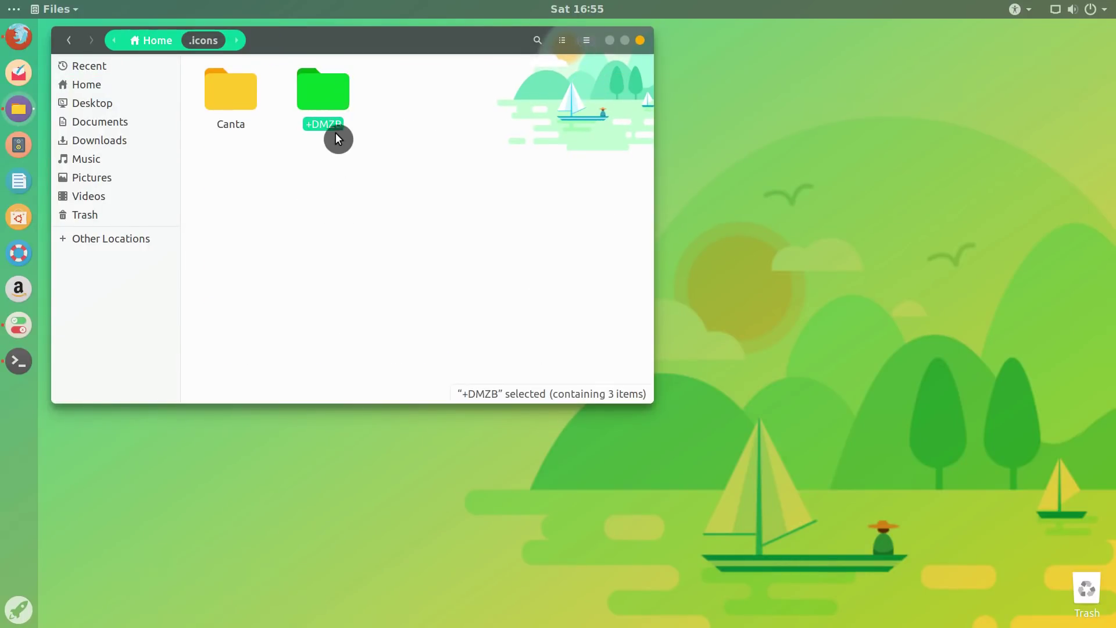
click(638, 45)
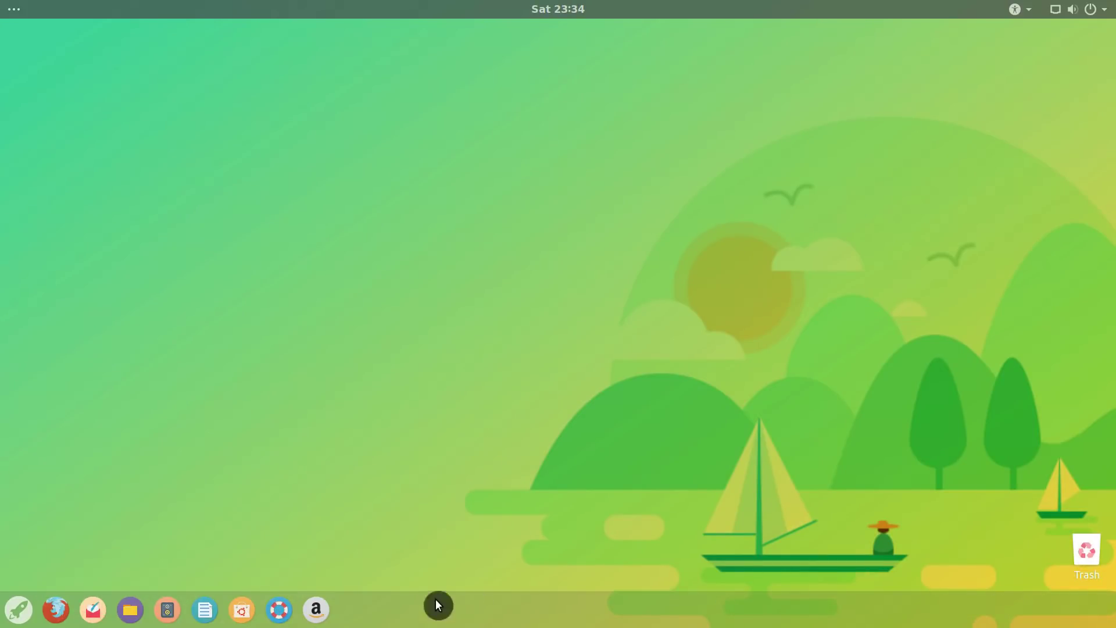
Open the applications overview, then the top-right system menu
click(14, 615)
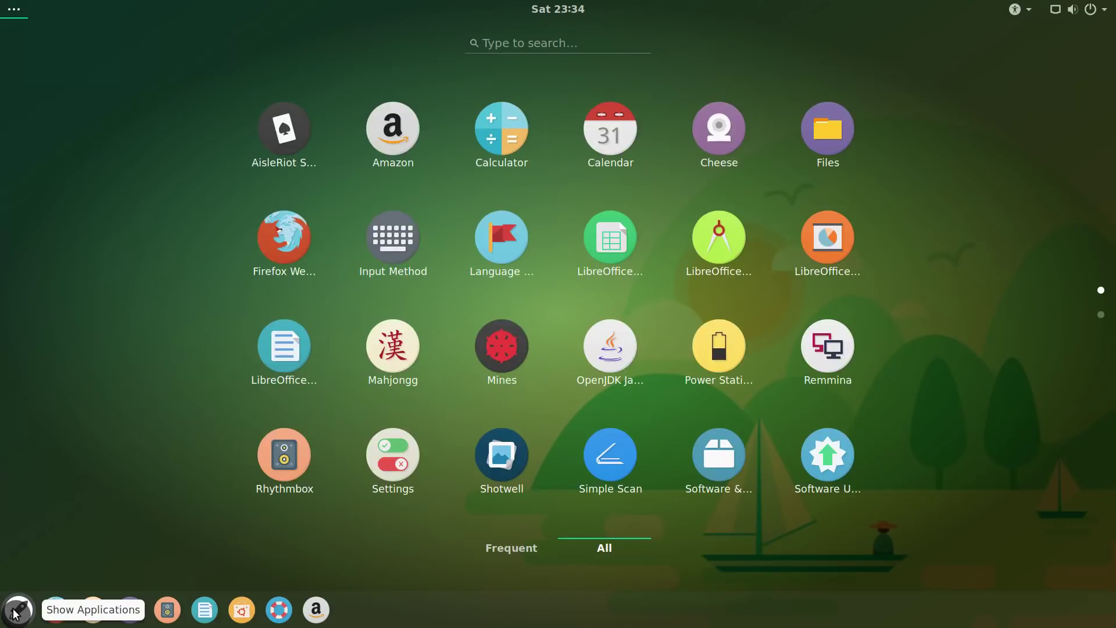
click(15, 615)
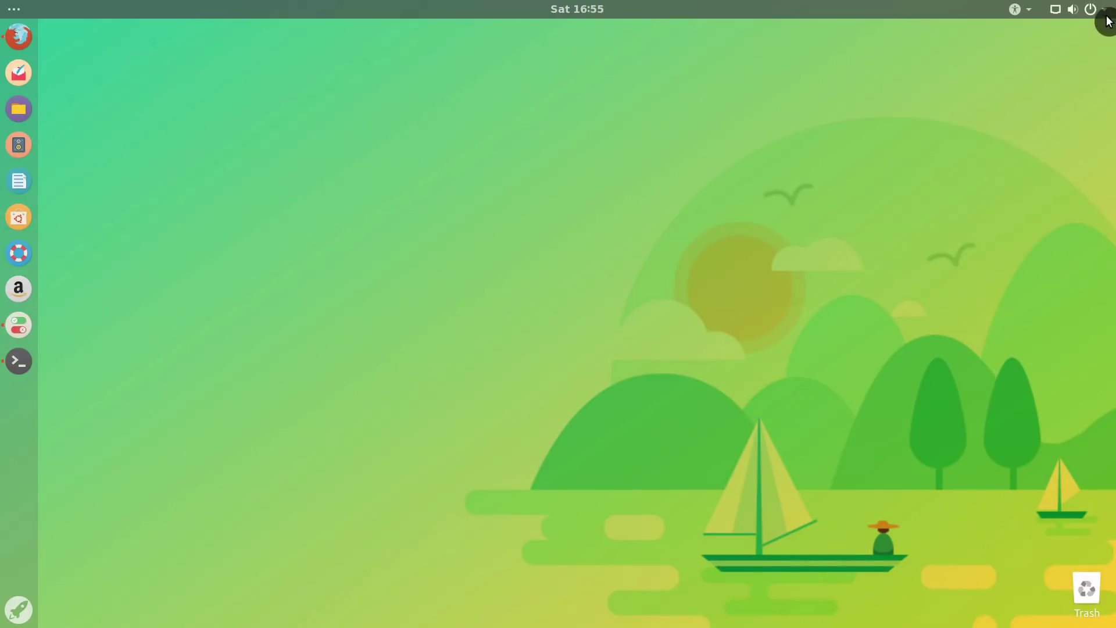
click(1103, 12)
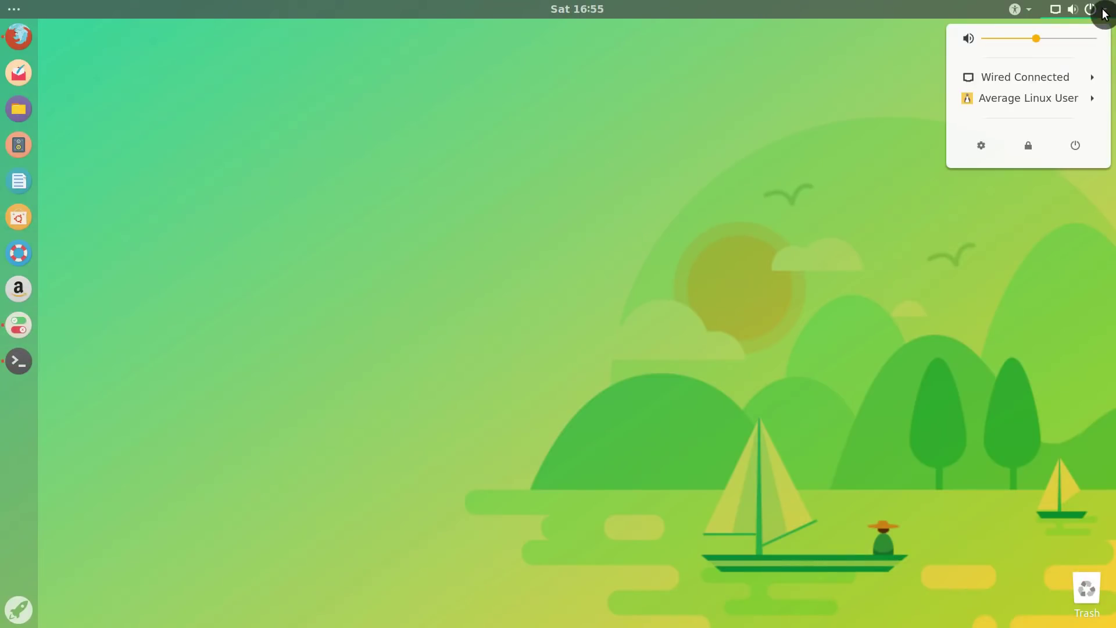
In Settings > Dock, set Position on screen to Bottom and adjust the icon size
click(981, 146)
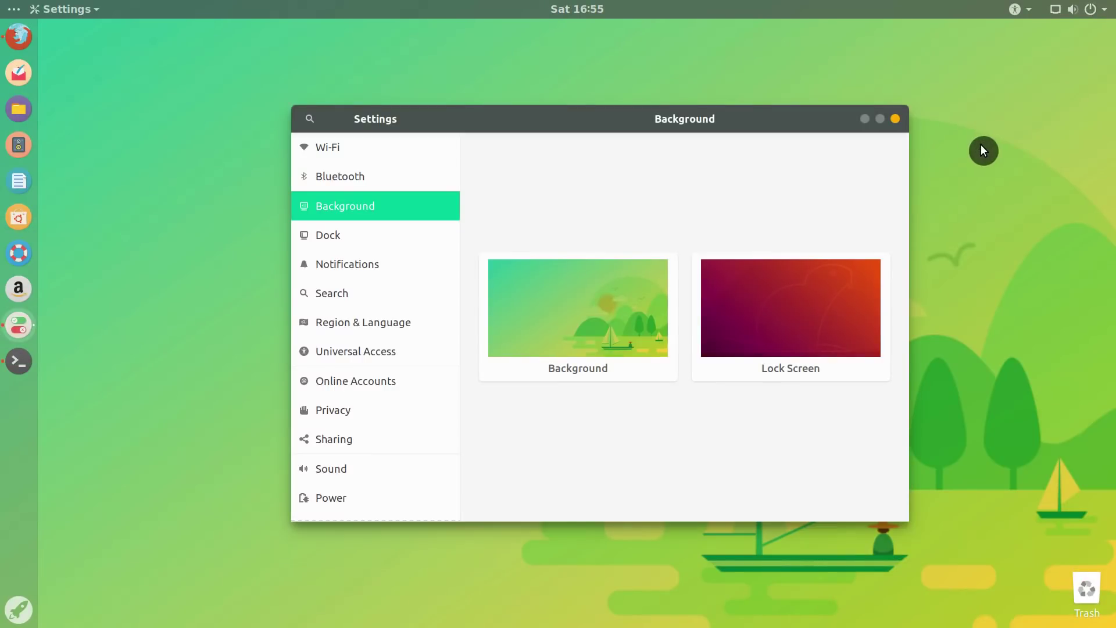
click(354, 236)
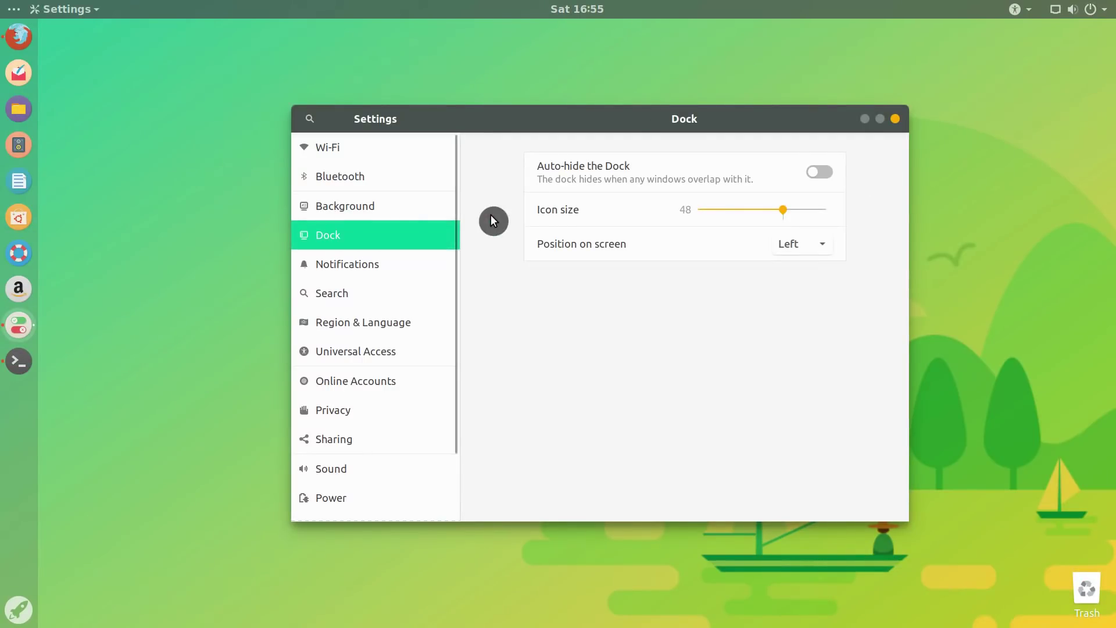
click(796, 245)
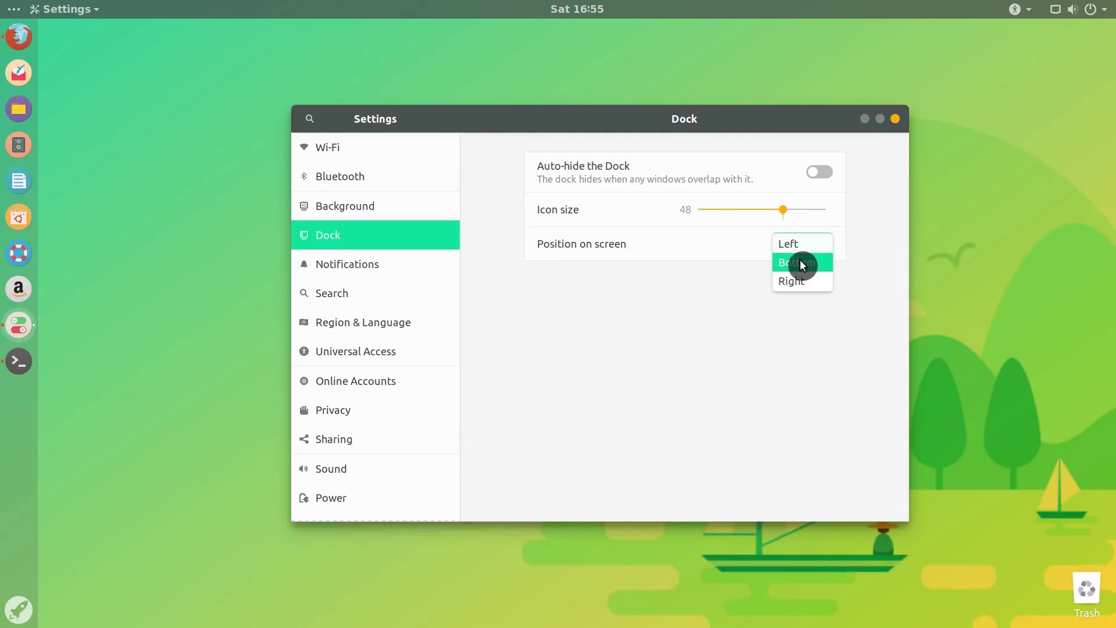
click(800, 260)
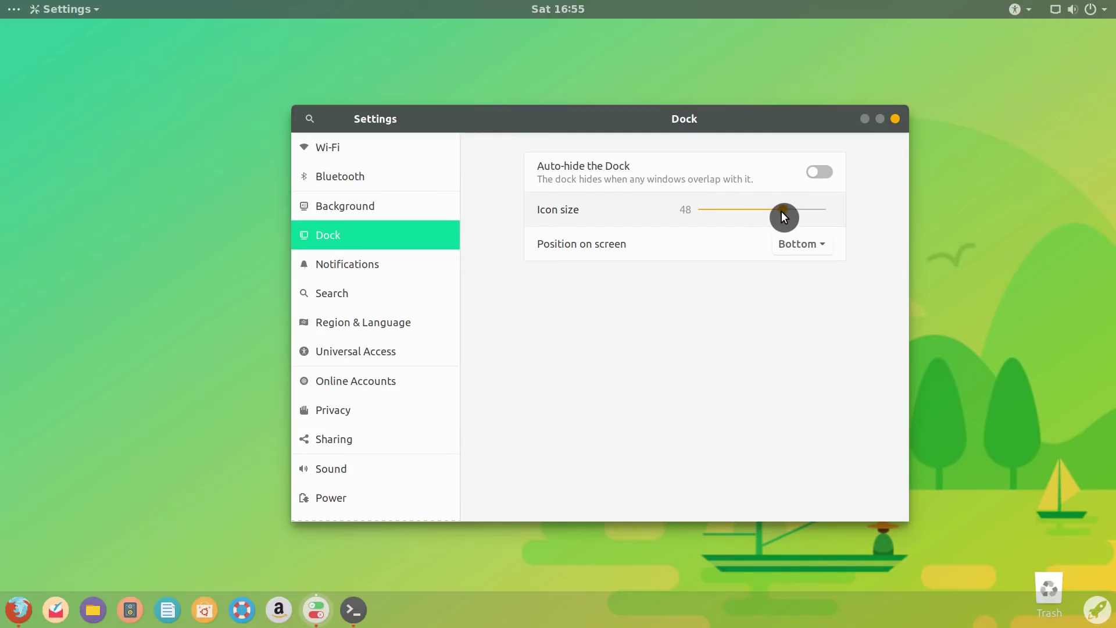
drag(782, 210, 781, 212)
Install Dconf Editor from Ubuntu Software with the password, then launch it
click(1097, 612)
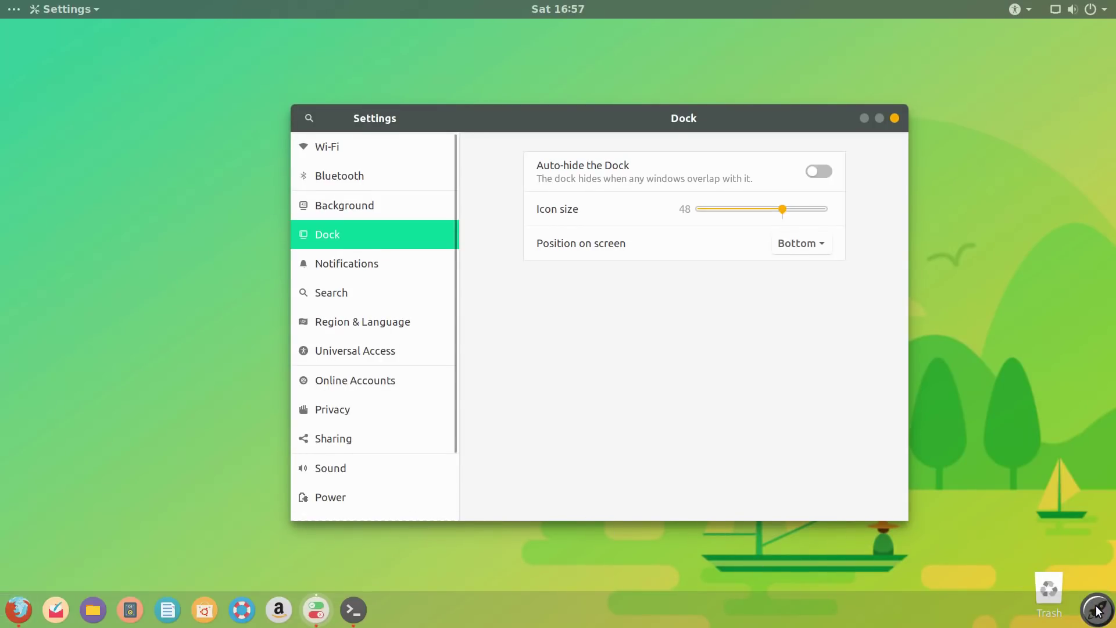
click(1097, 613)
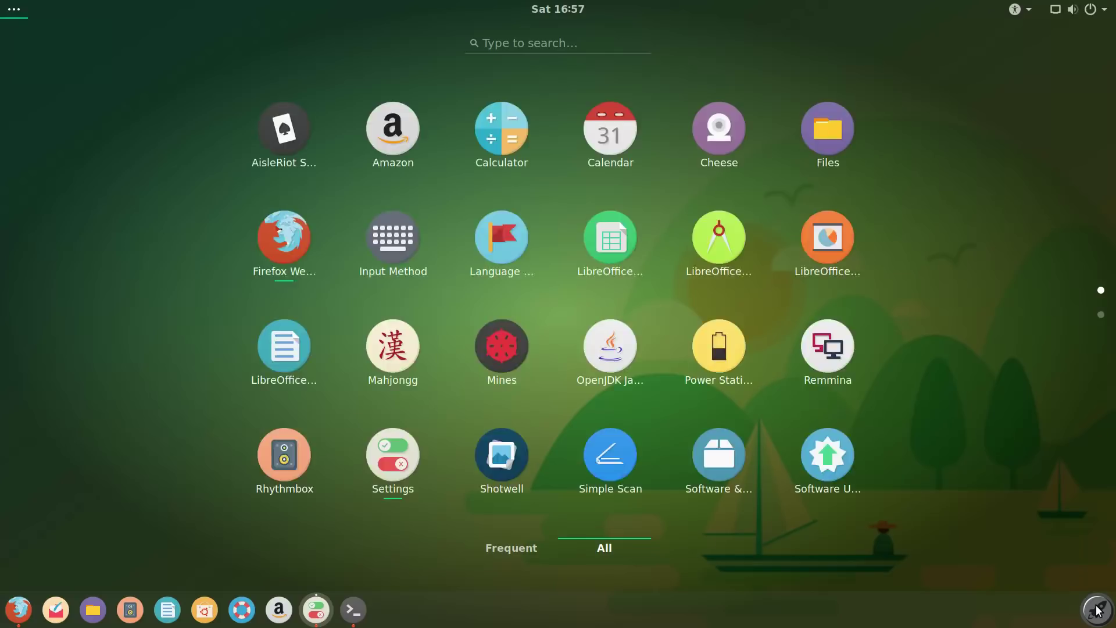
text(dconf)
click(467, 81)
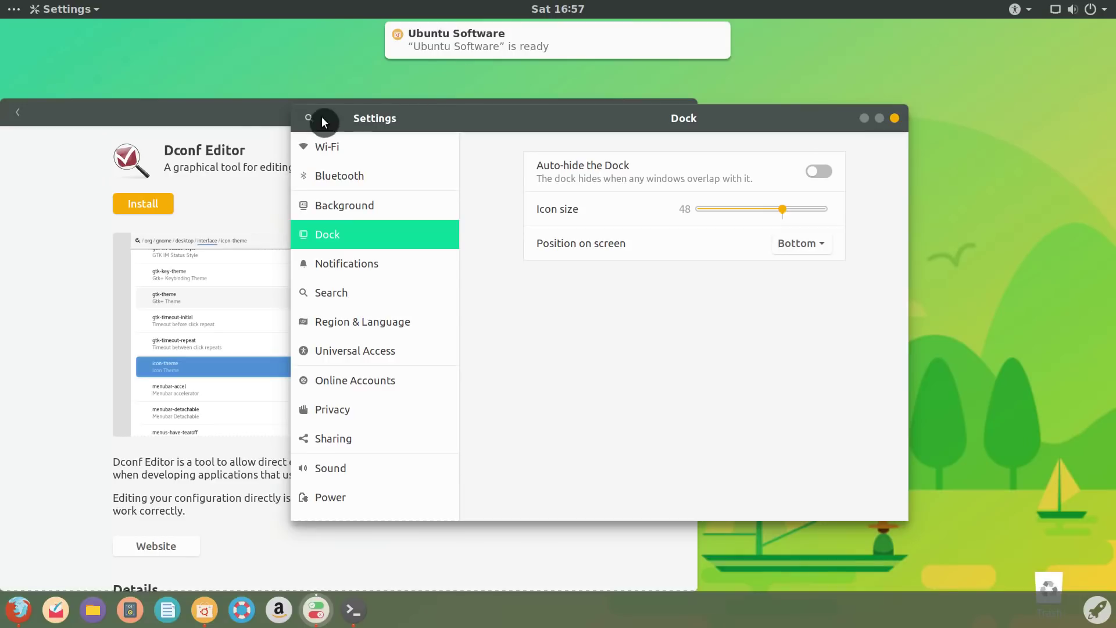
click(142, 203)
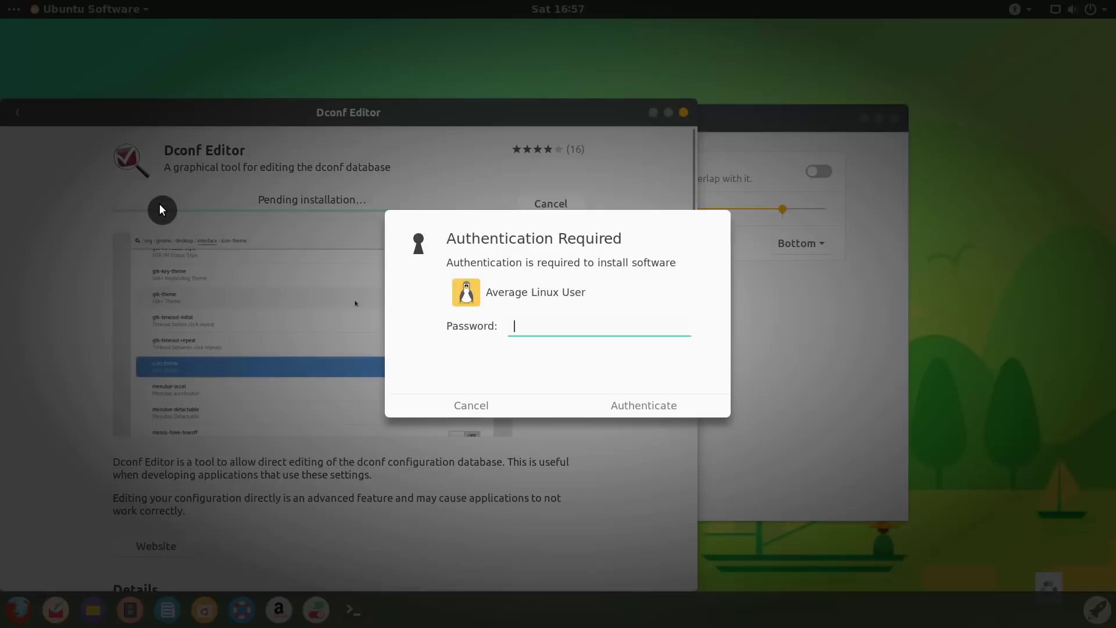
text(**)
key(Return)
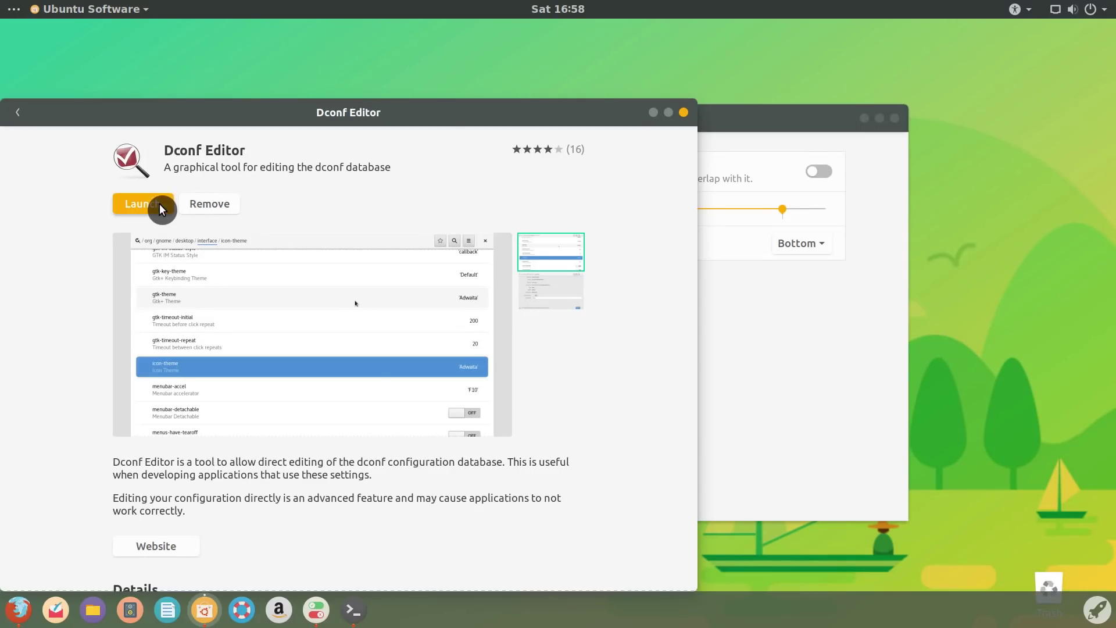
click(160, 208)
key(Return)
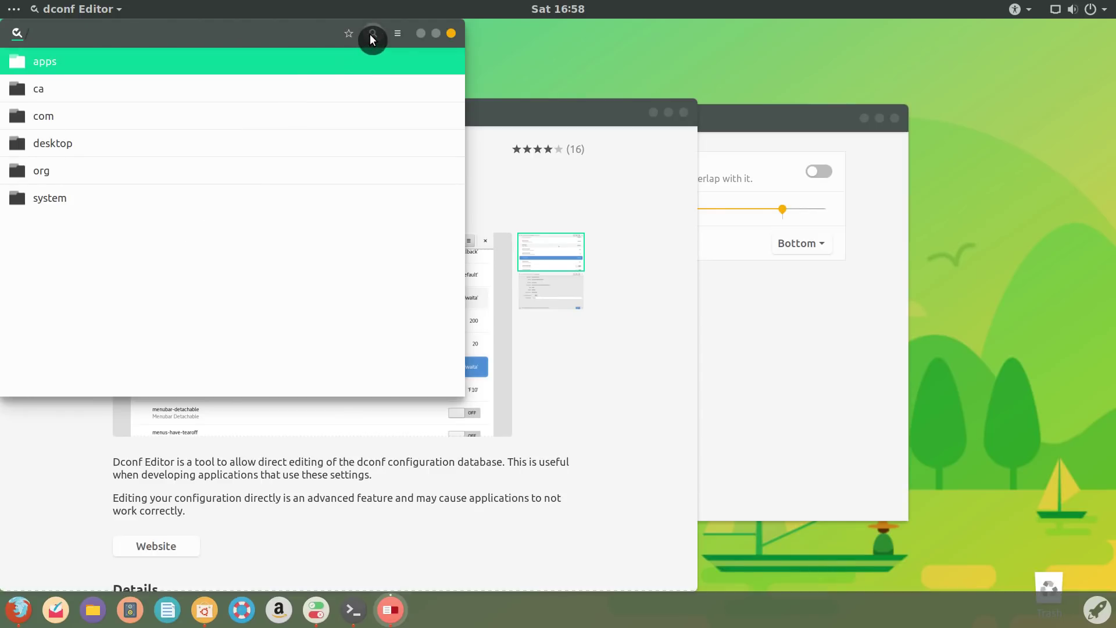
Find and enable show-apps-at-top, check the dock launcher, and close dconf Editor
click(371, 33)
text(show-apps-a)
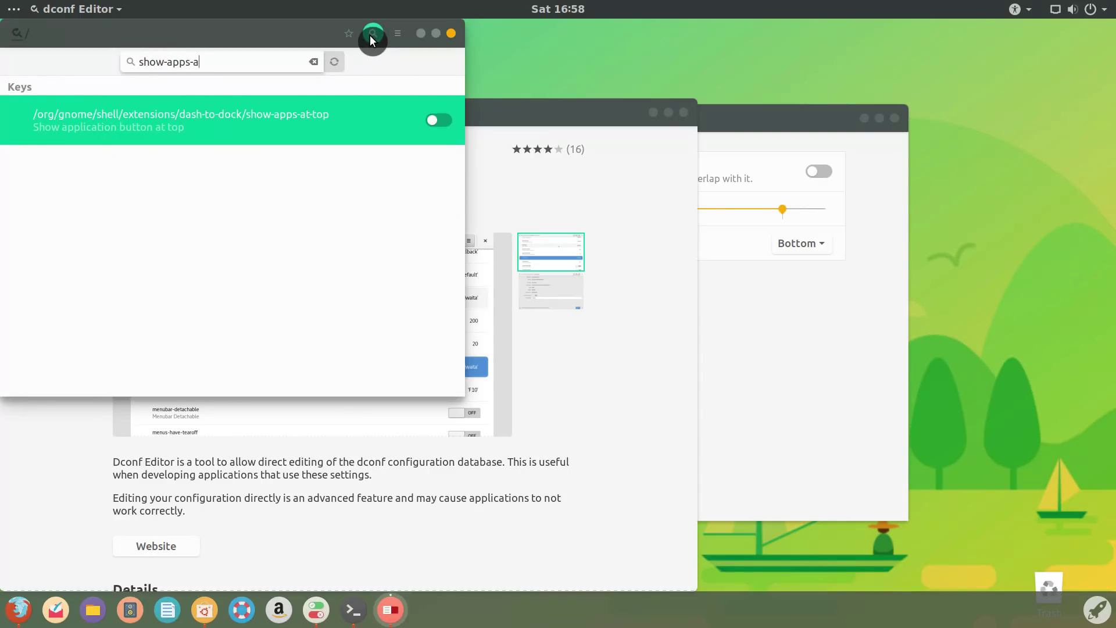
text(t-top)
click(436, 122)
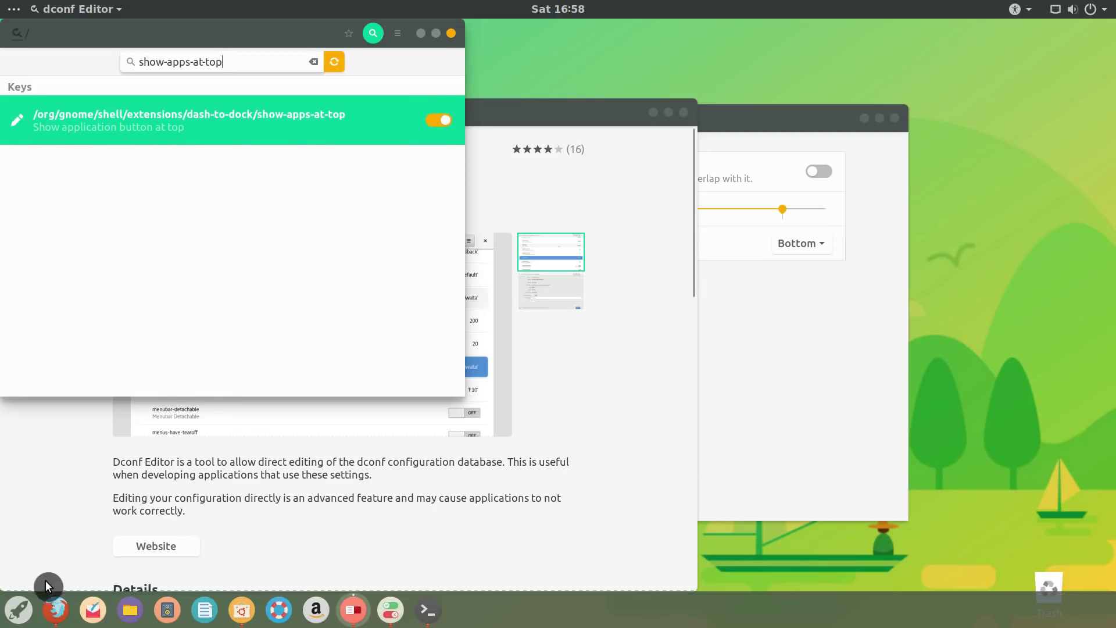
click(15, 616)
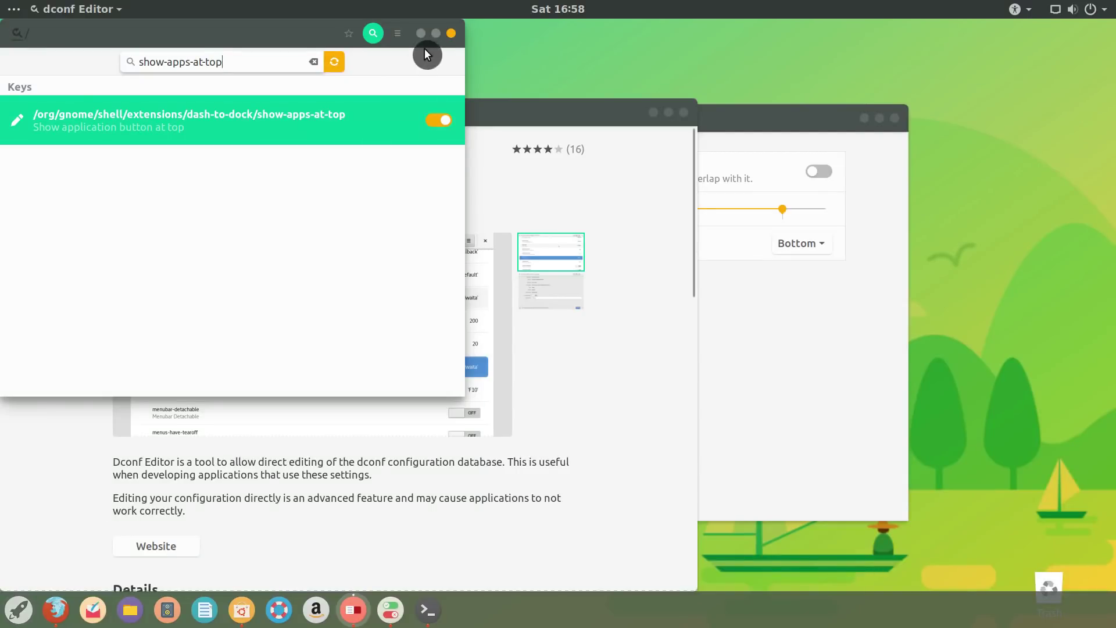
click(452, 35)
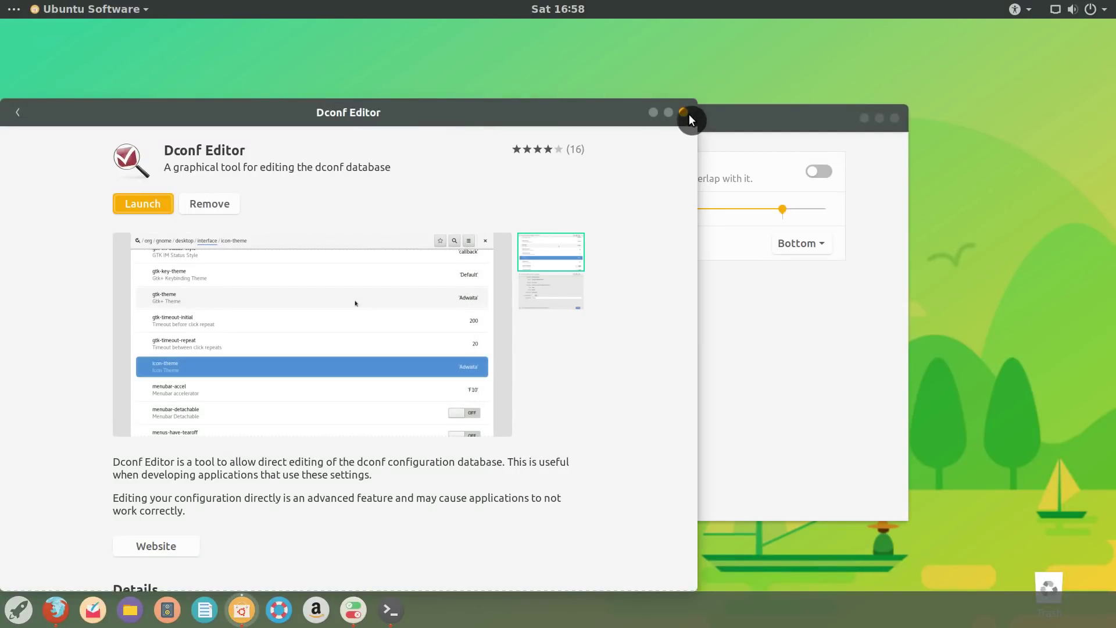
Raise and close Settings, then move the Ubuntu Software window up and right
click(742, 117)
click(896, 119)
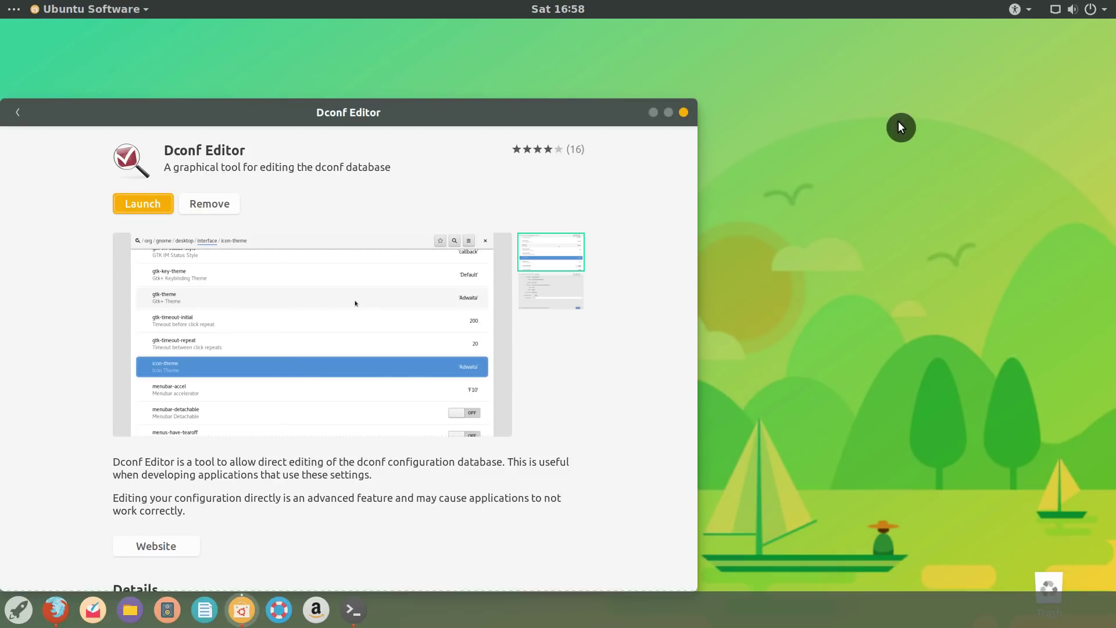
drag(555, 118, 622, 81)
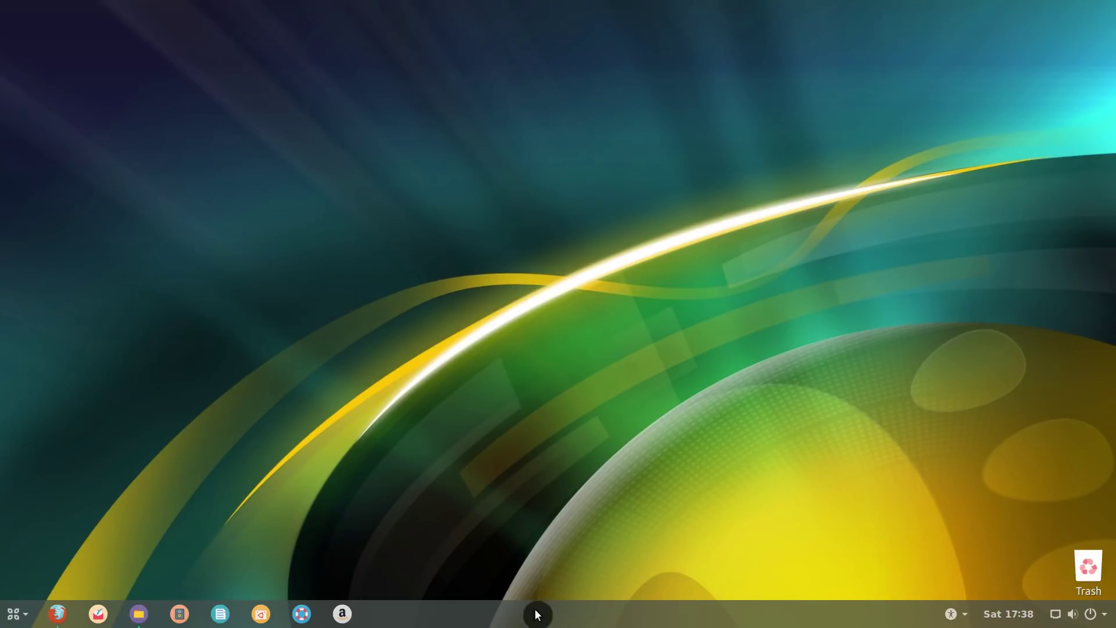
click(13, 615)
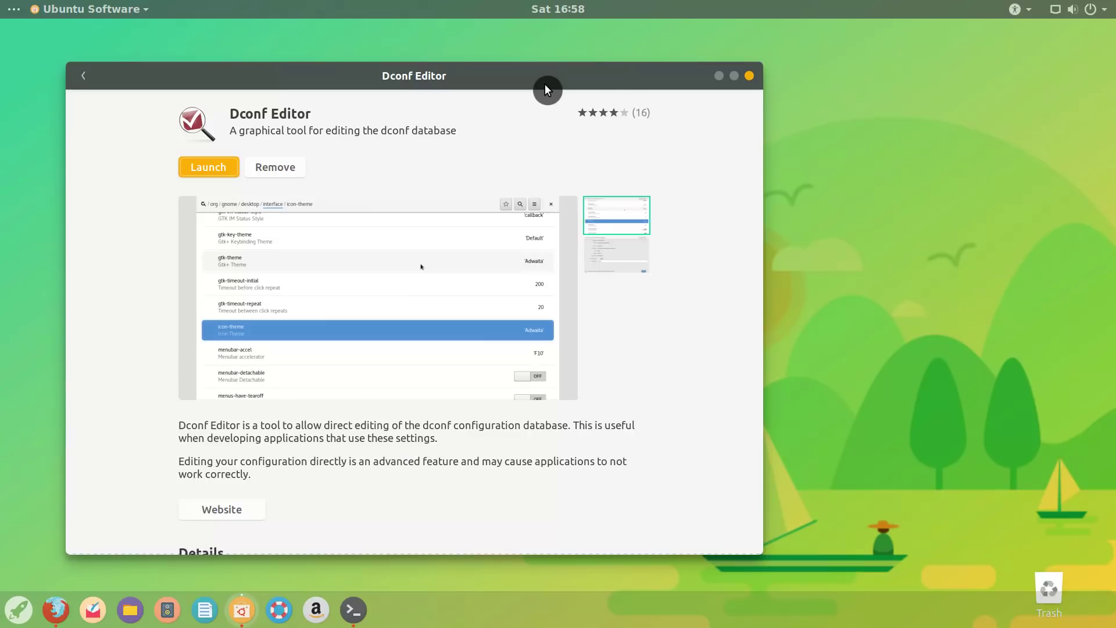
text(dash to )
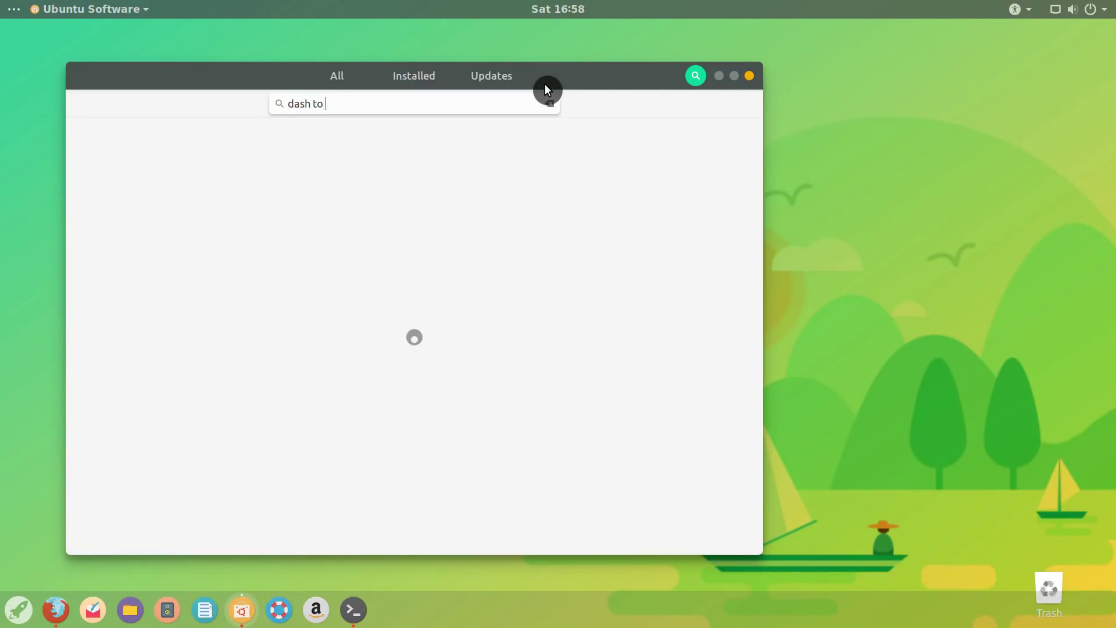
text(panel)
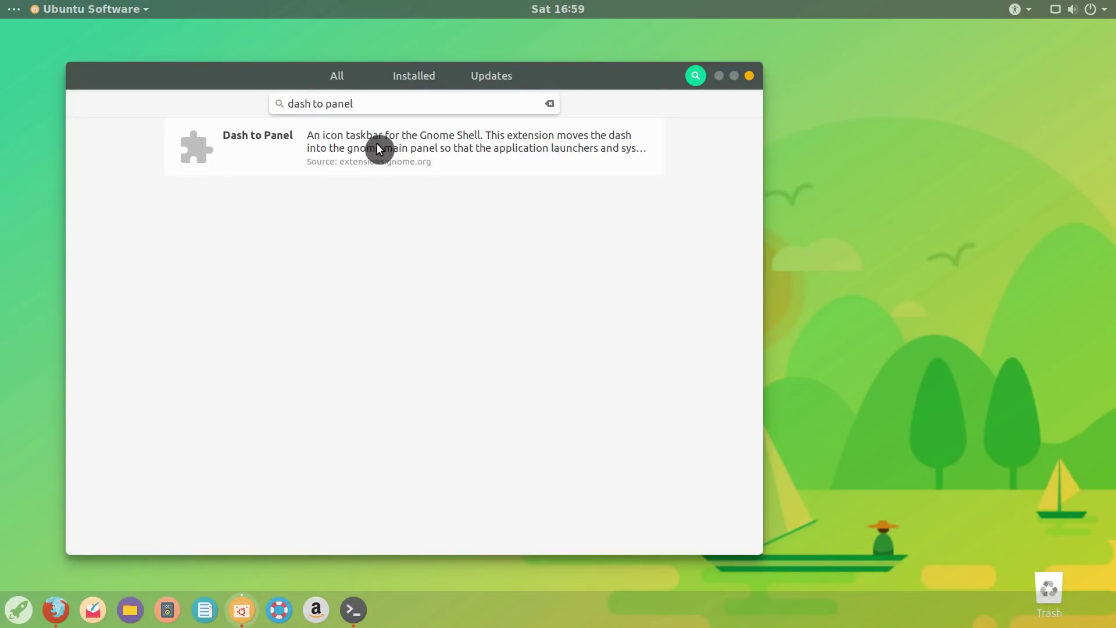
Install the Dash to Panel extension from its Ubuntu Software page and confirm
click(377, 147)
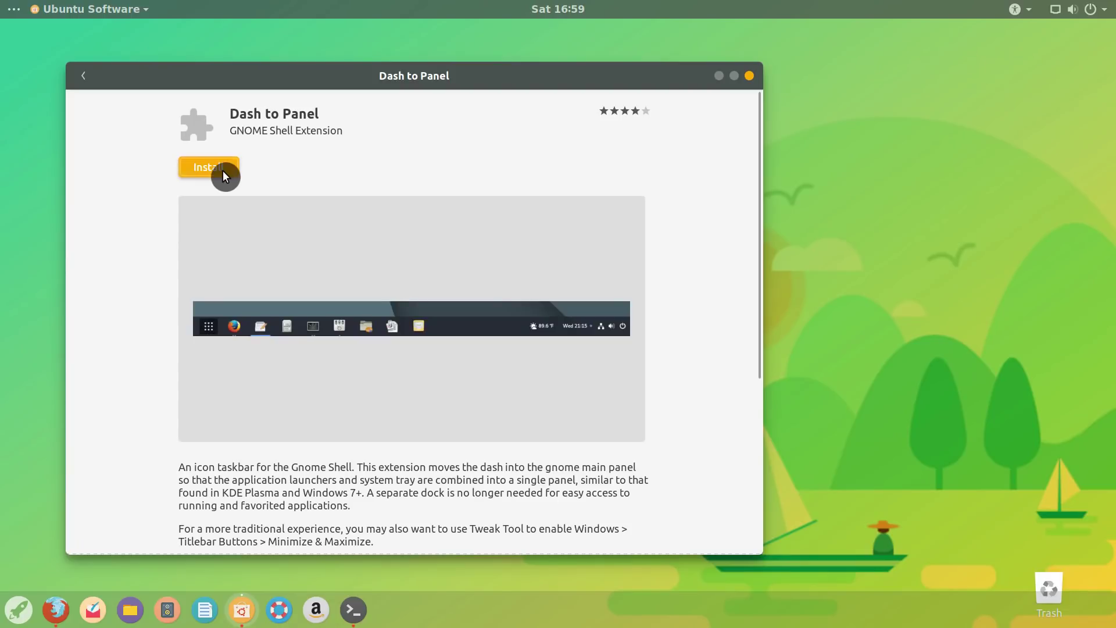
click(223, 170)
click(682, 353)
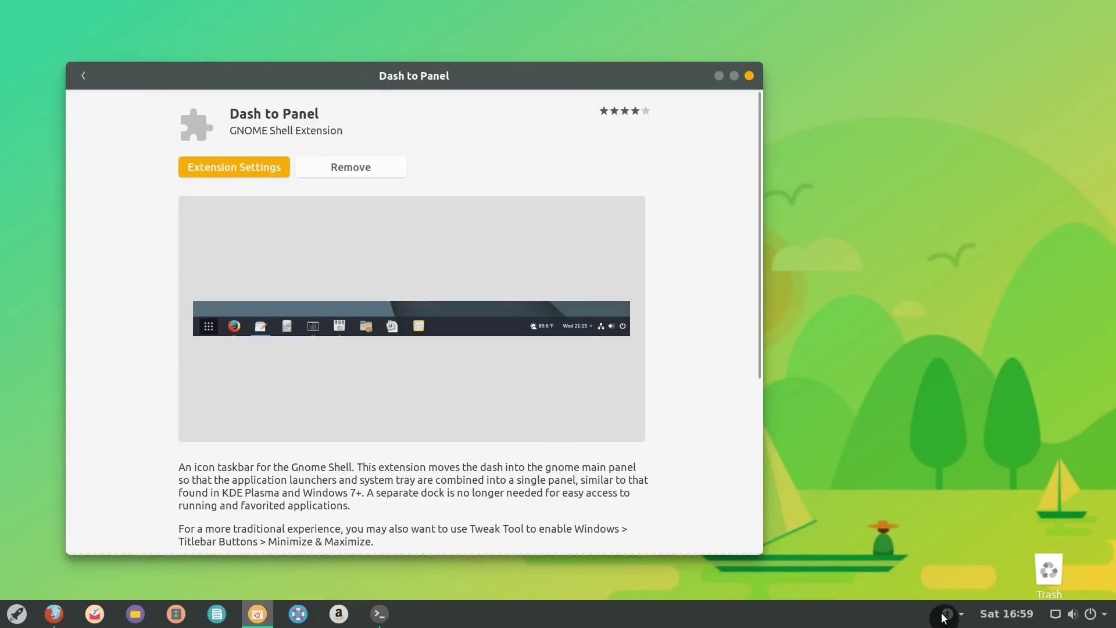
Review Dash to Panel's extension settings and the applications overview, then close the settings
click(245, 166)
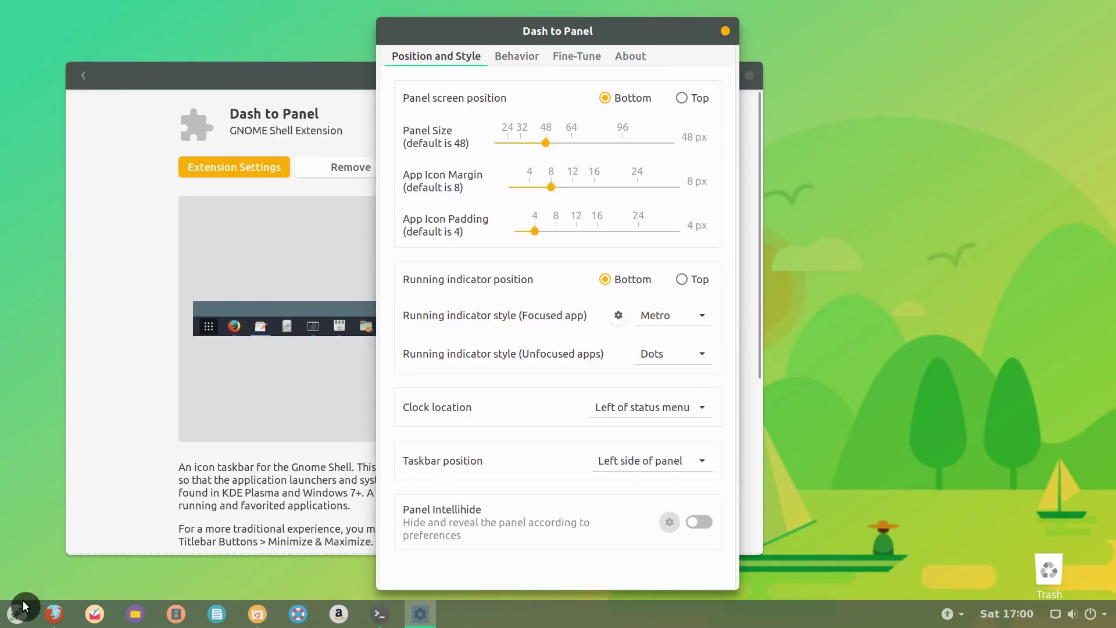
click(16, 614)
click(15, 614)
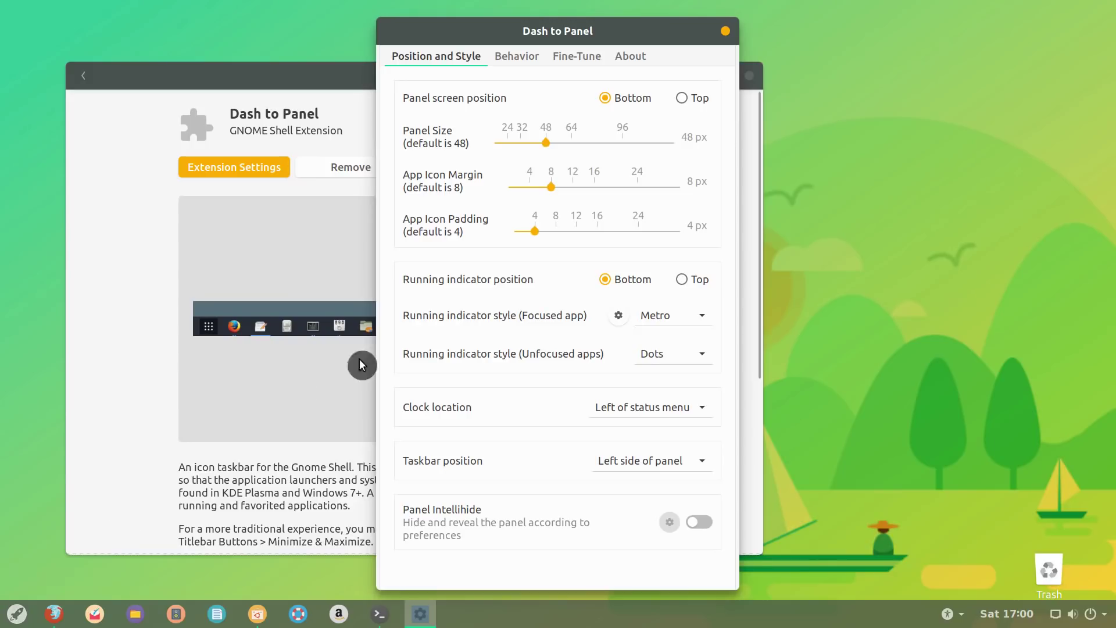
click(727, 35)
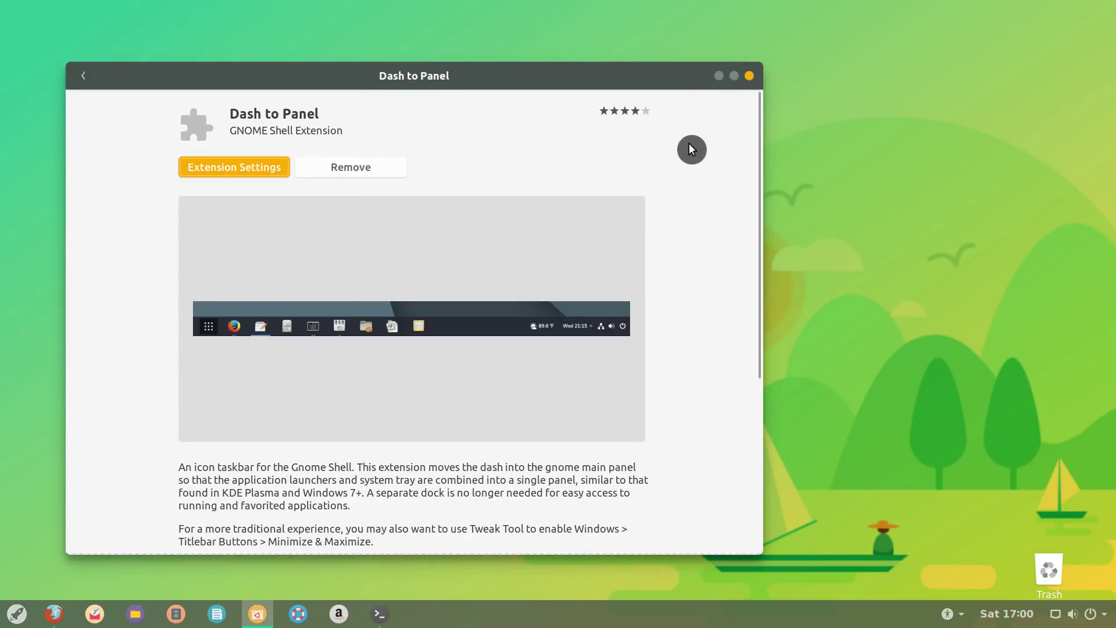
text(ar)
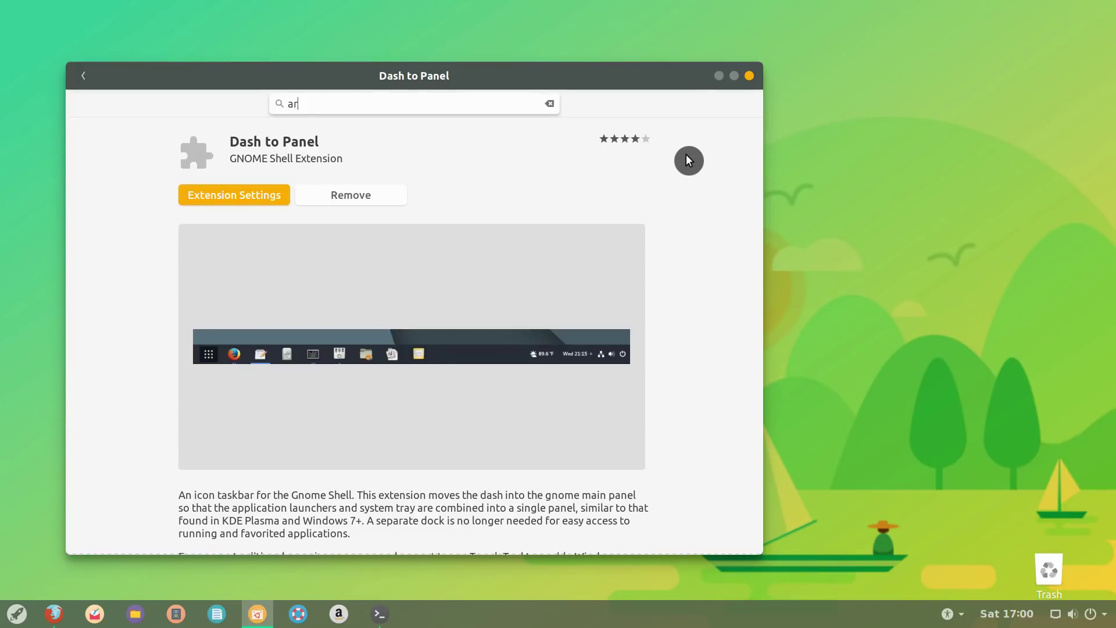
text(c menu)
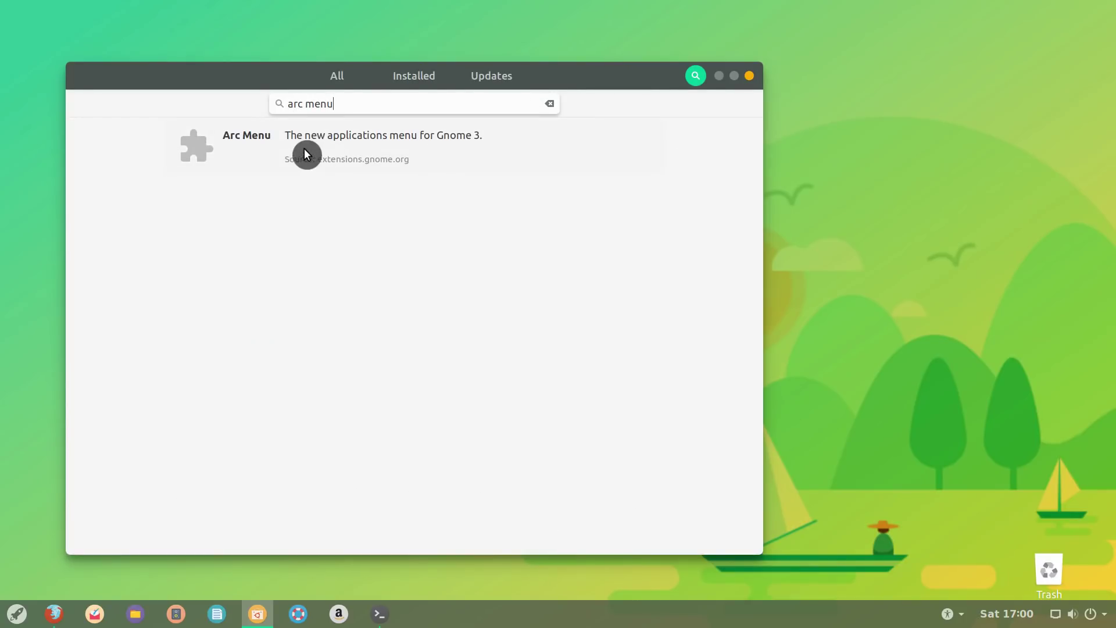
Install Arc Menu from Ubuntu Software, close the store and open the Arc Menu
click(261, 148)
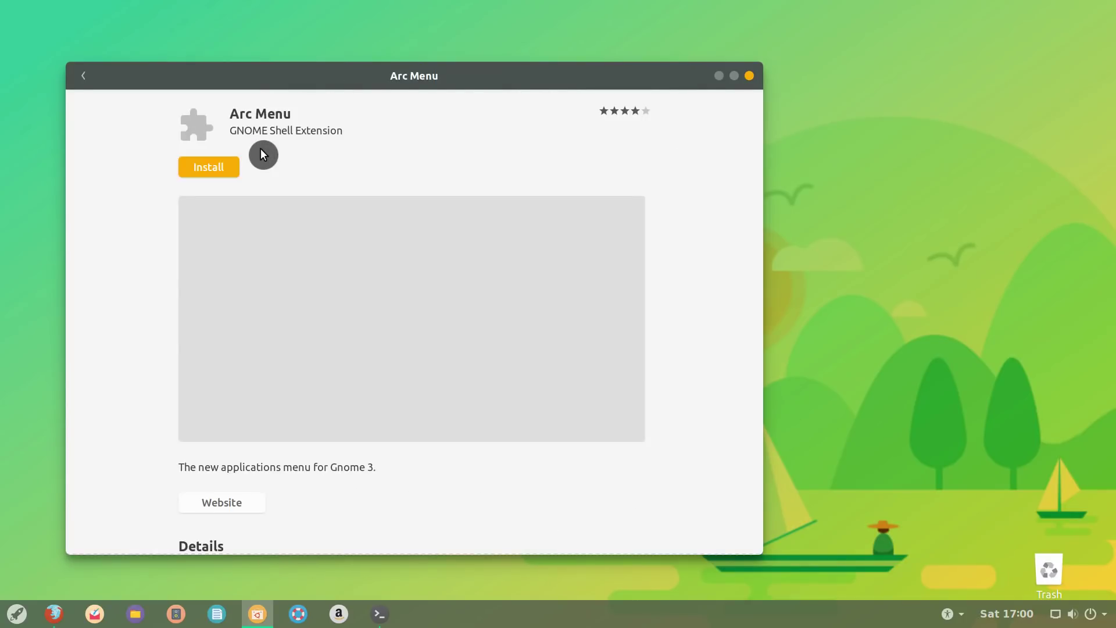
click(225, 169)
click(694, 347)
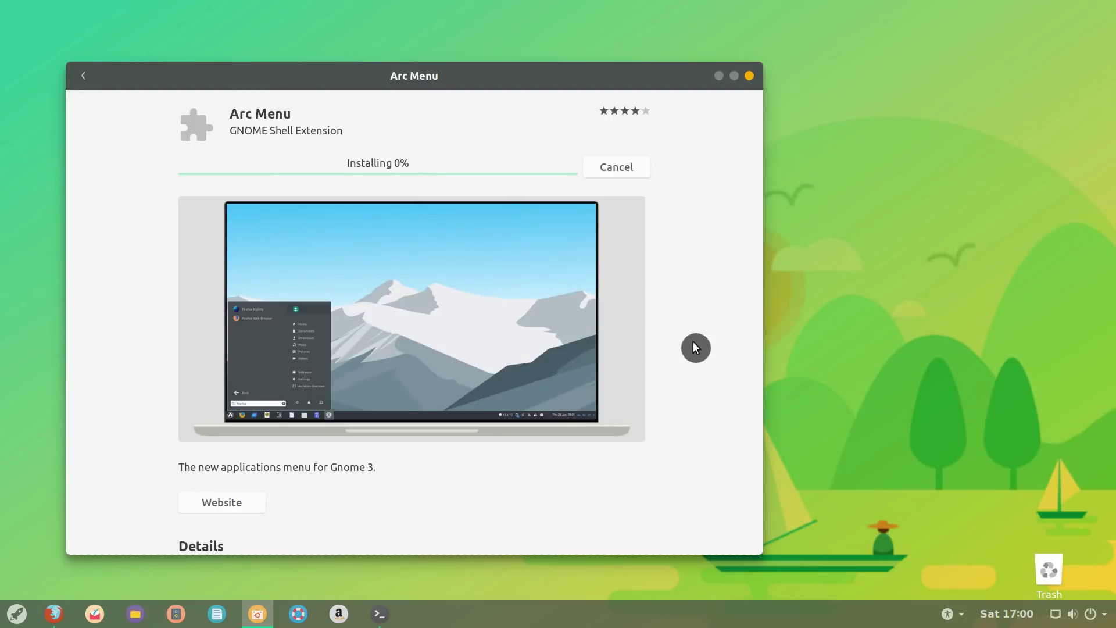
click(749, 76)
click(13, 614)
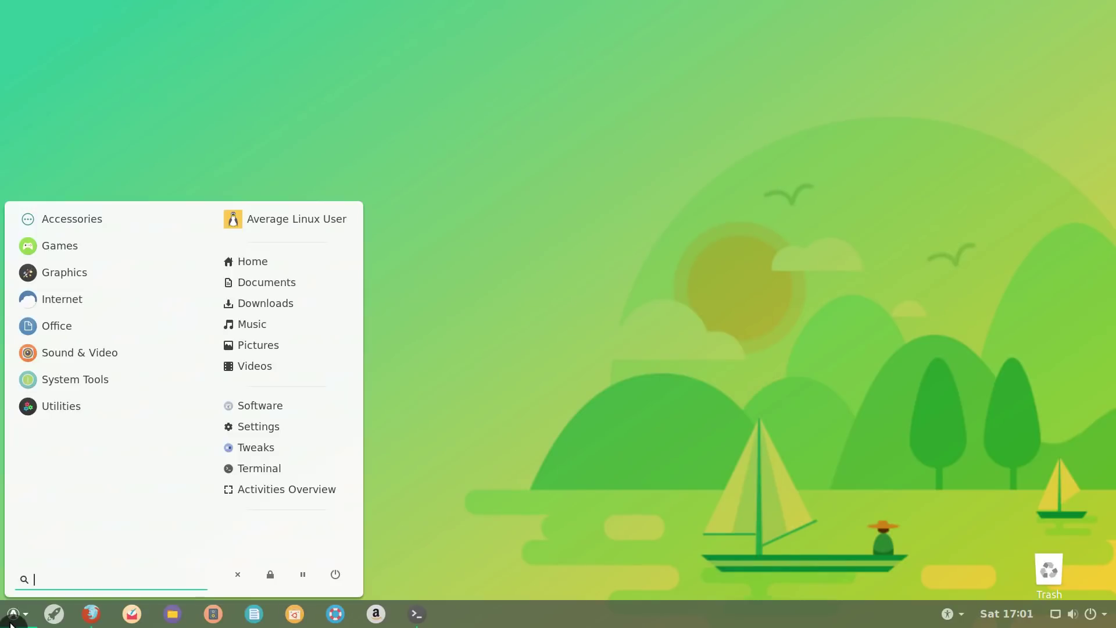
click(13, 614)
text(tweak)
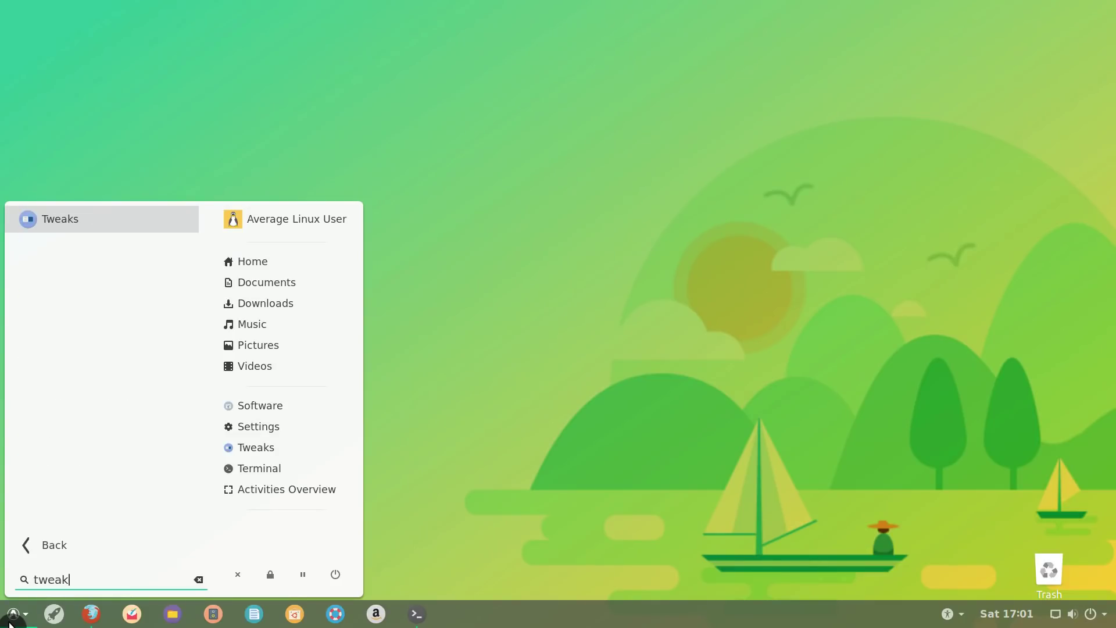
Launch Tweaks and open Arc menu's Appearance > Button appearance settings
key(Return)
click(375, 203)
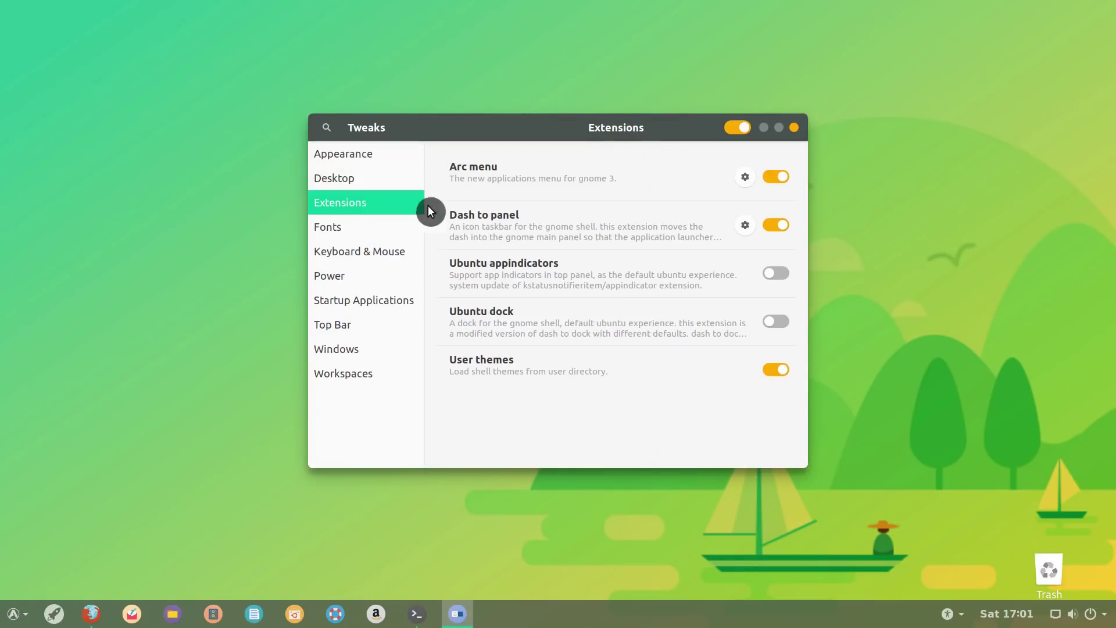
click(746, 177)
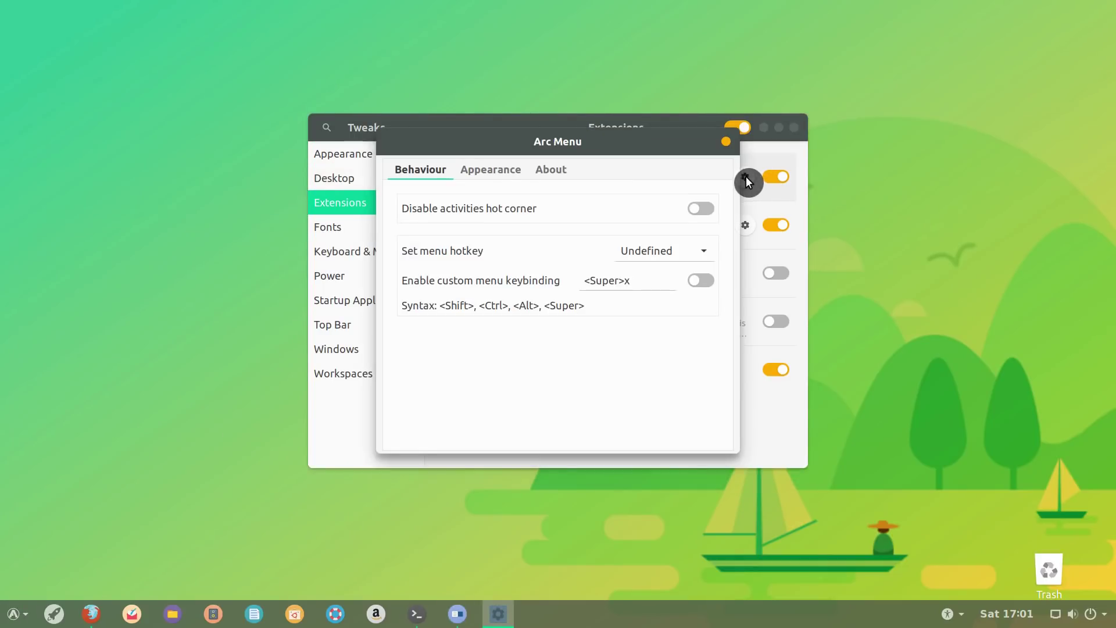
click(504, 171)
click(600, 212)
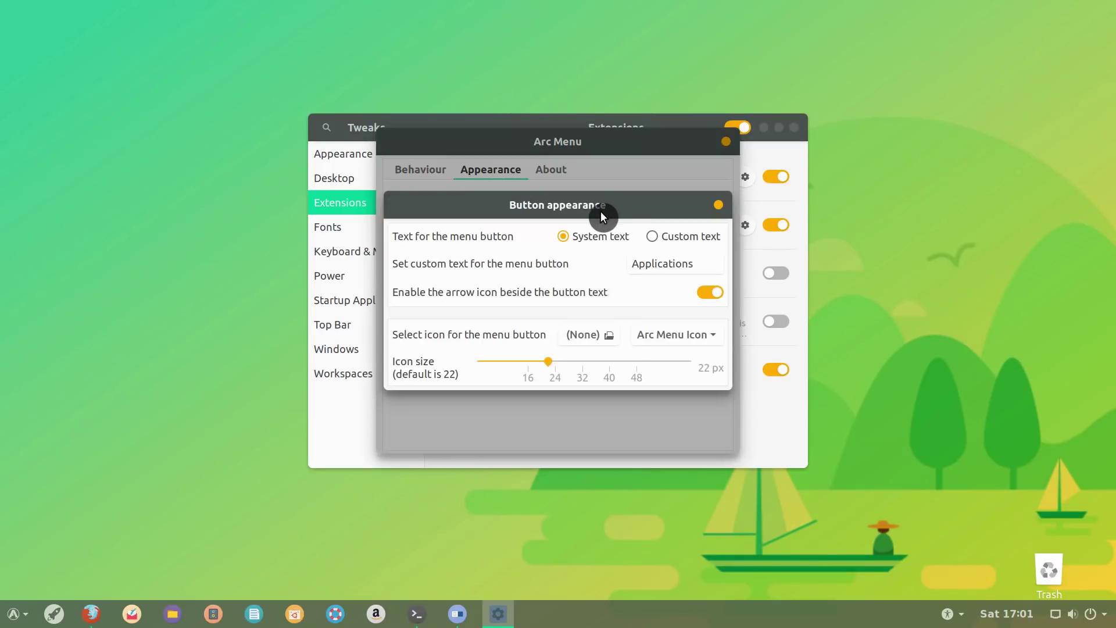
Set the Arc menu button text to 'Menu' and its icon to System Icon
double_click(645, 264)
text(M)
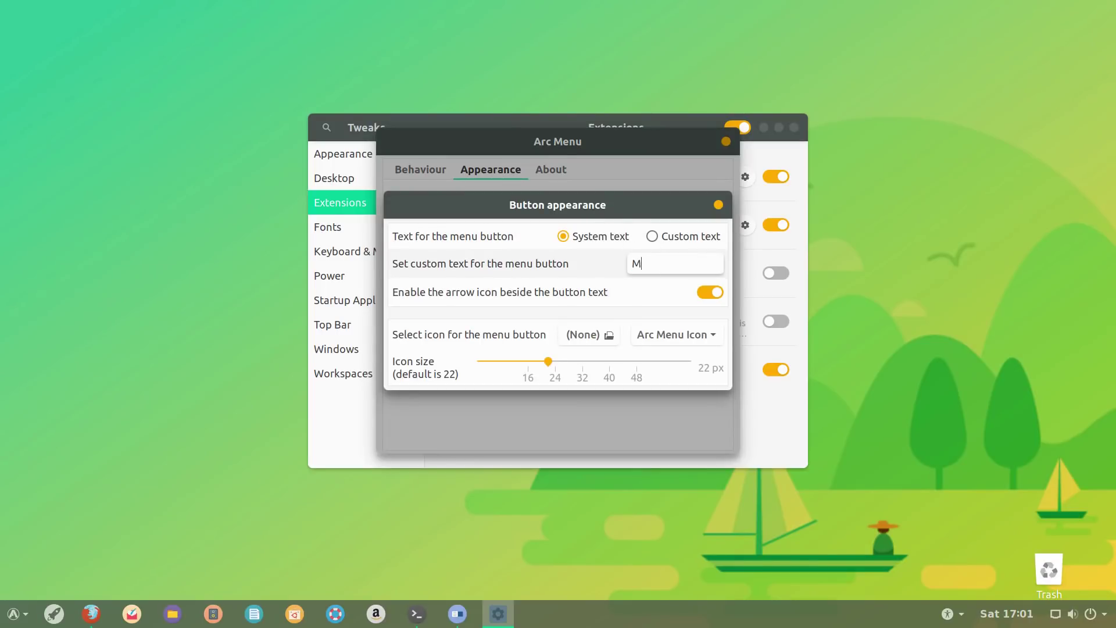
text(enu)
click(676, 334)
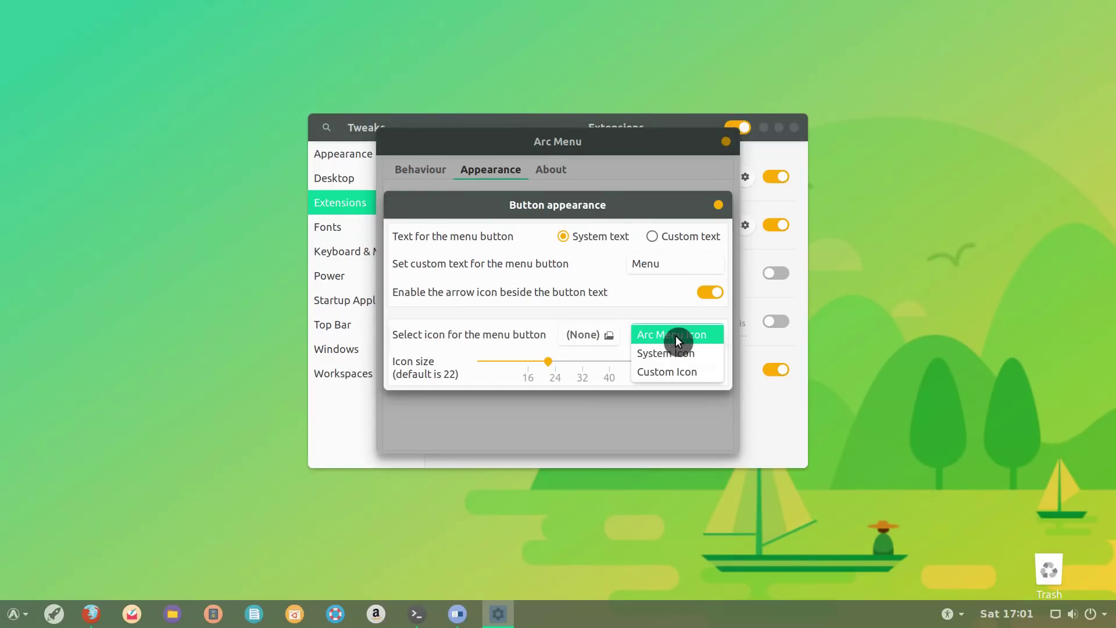
click(676, 352)
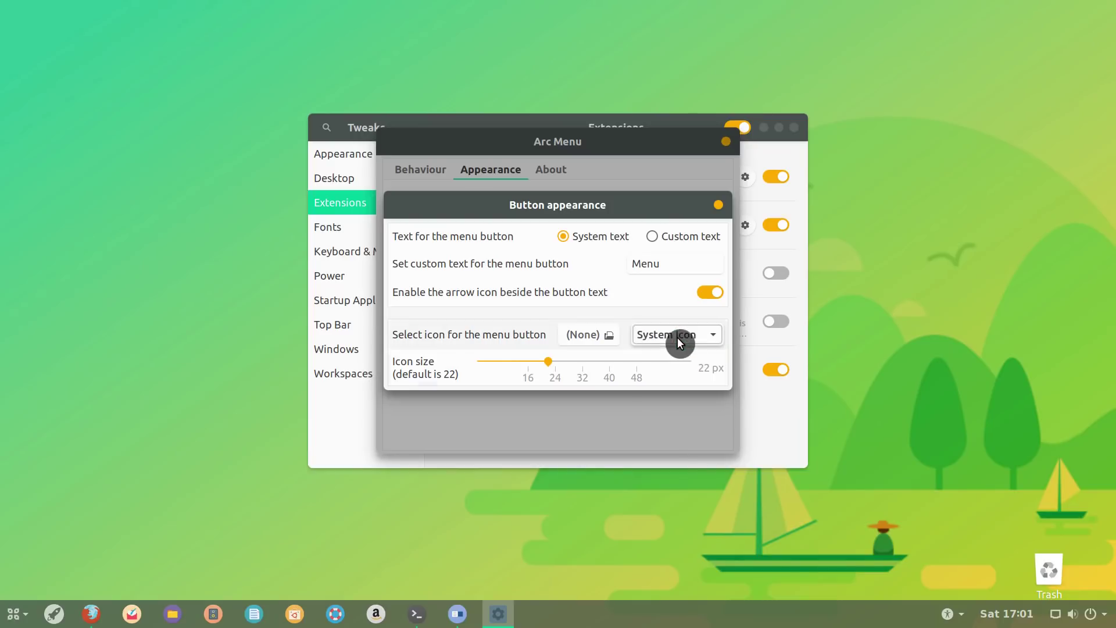
click(719, 204)
click(727, 145)
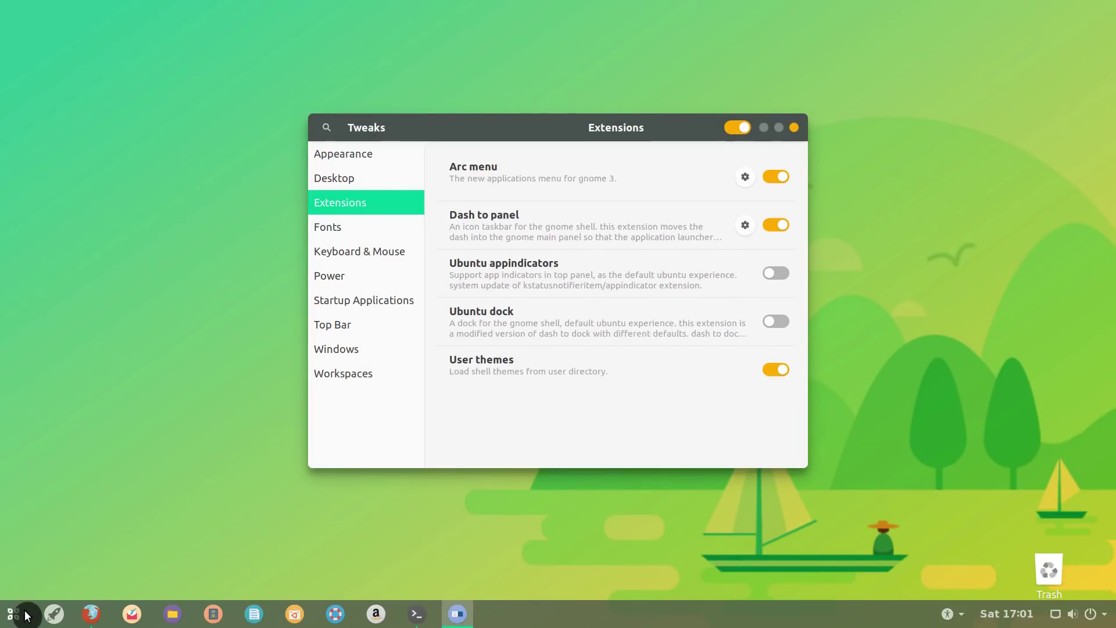
click(56, 616)
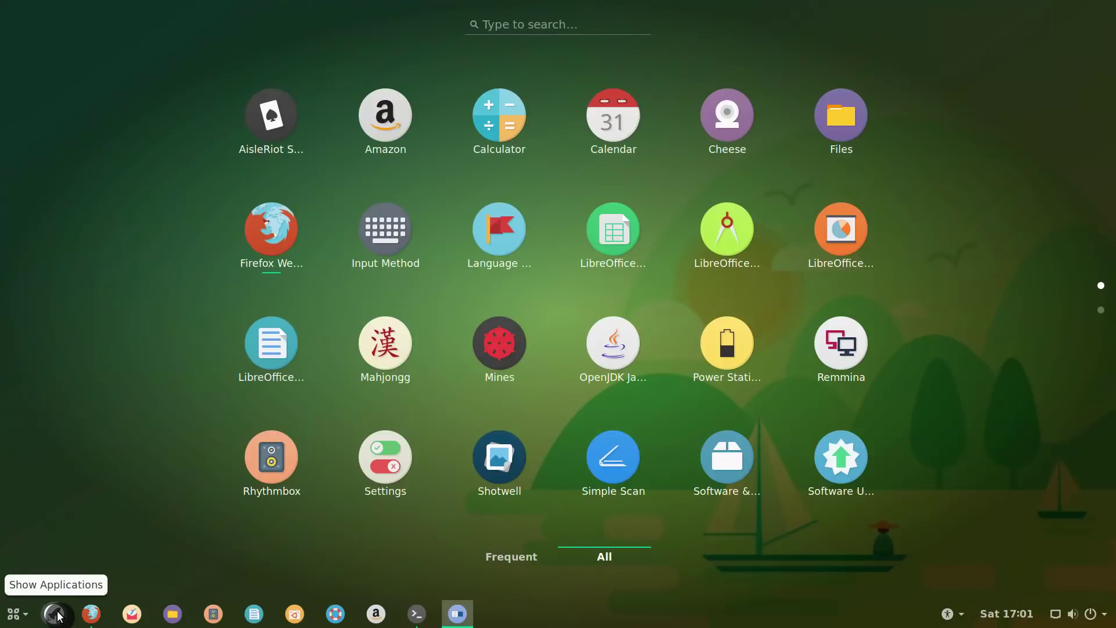
click(56, 616)
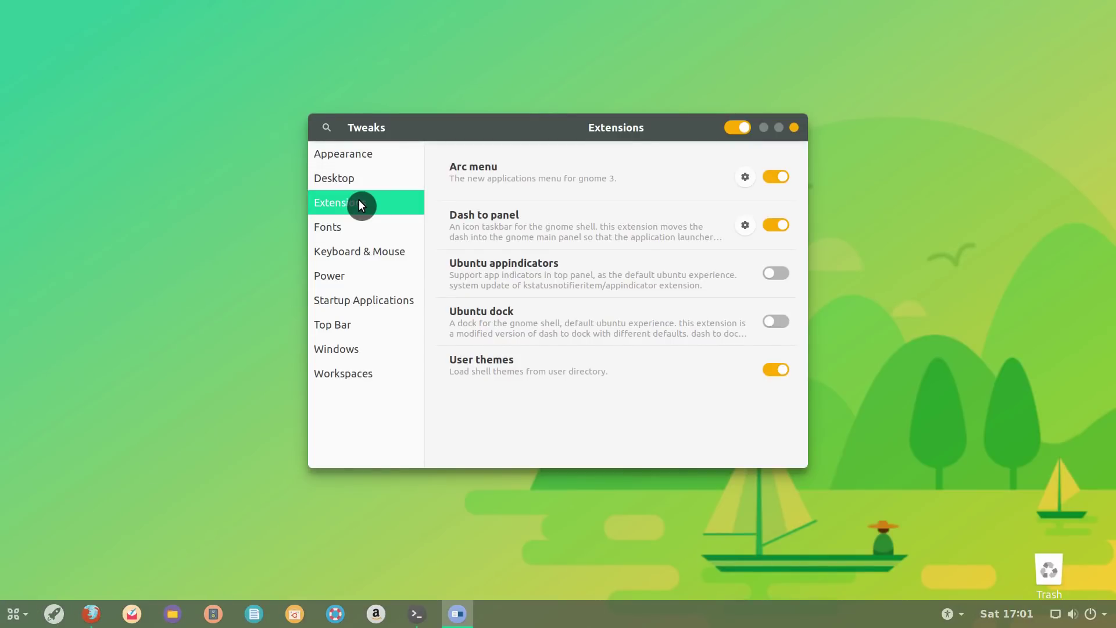
Turn off Show Applications icon in Dash to Panel's Behavior settings and check the menu
click(745, 225)
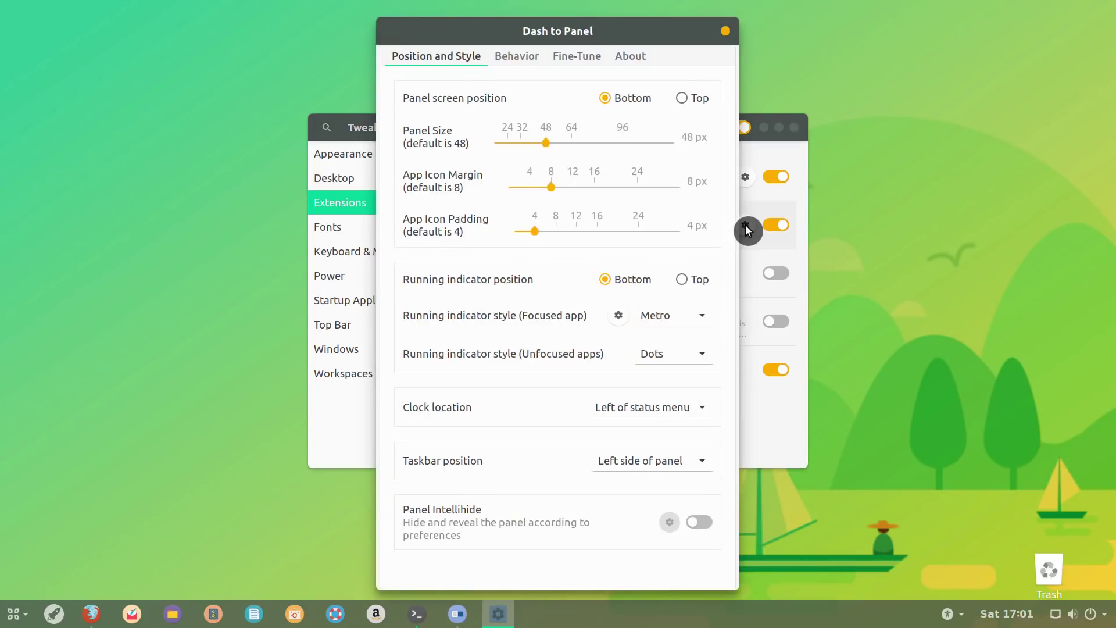
click(517, 56)
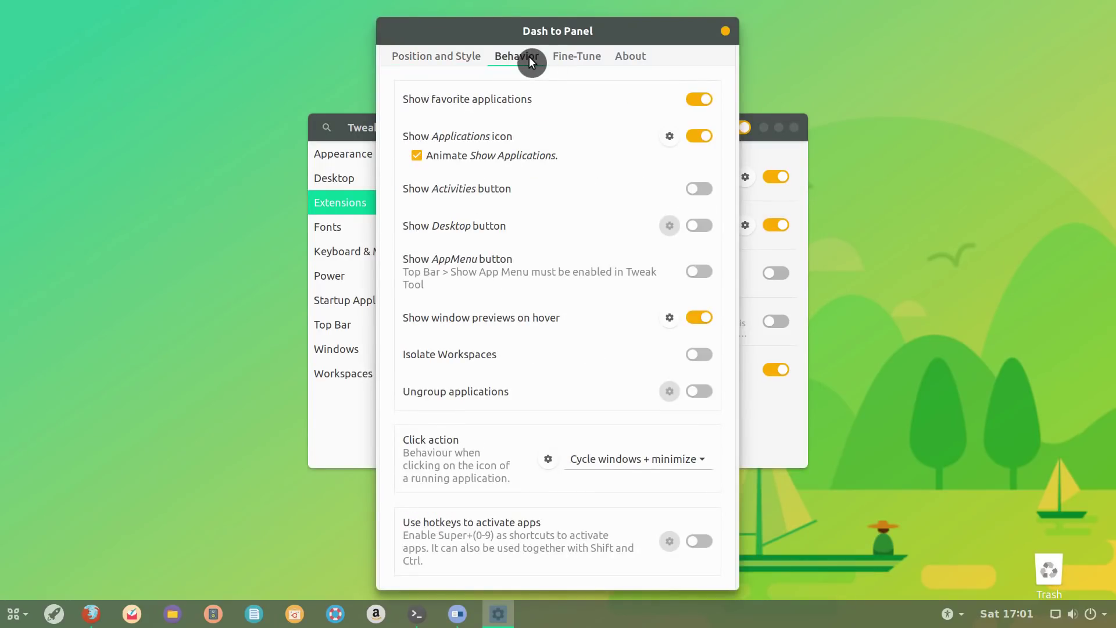
click(699, 137)
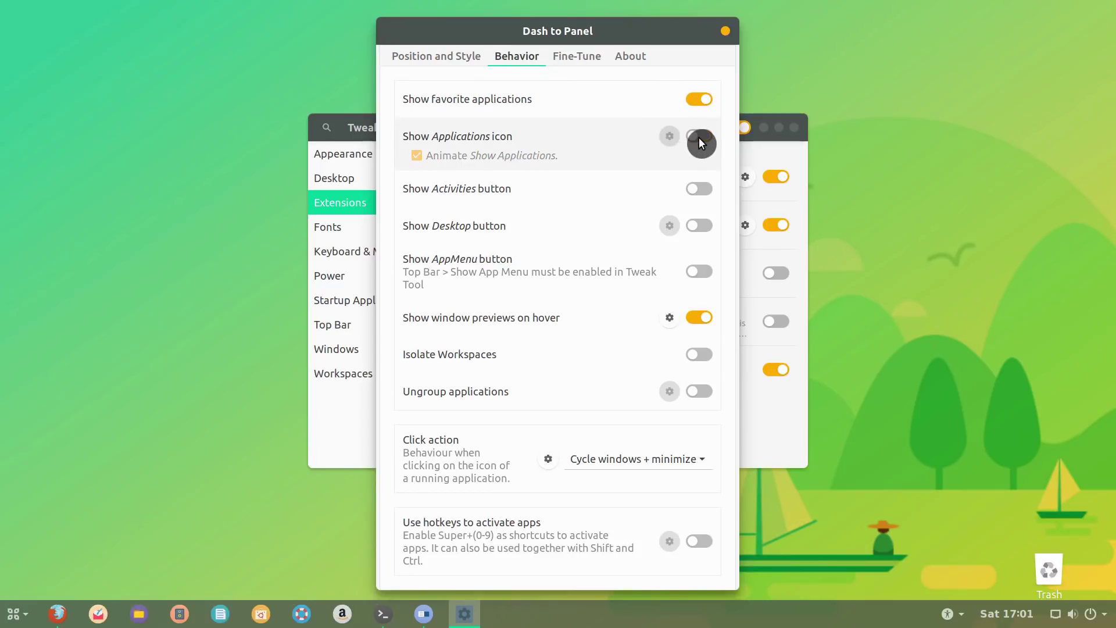
click(15, 616)
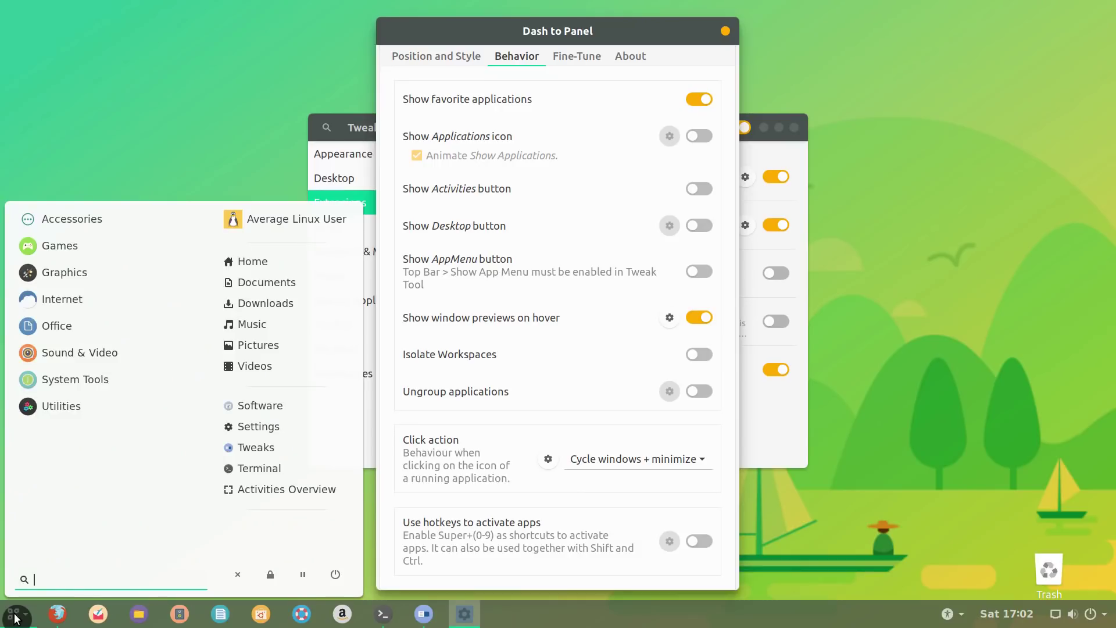
click(726, 31)
Close the settings windows, open the desktop's Change Background settings, then open Home in Files
click(794, 127)
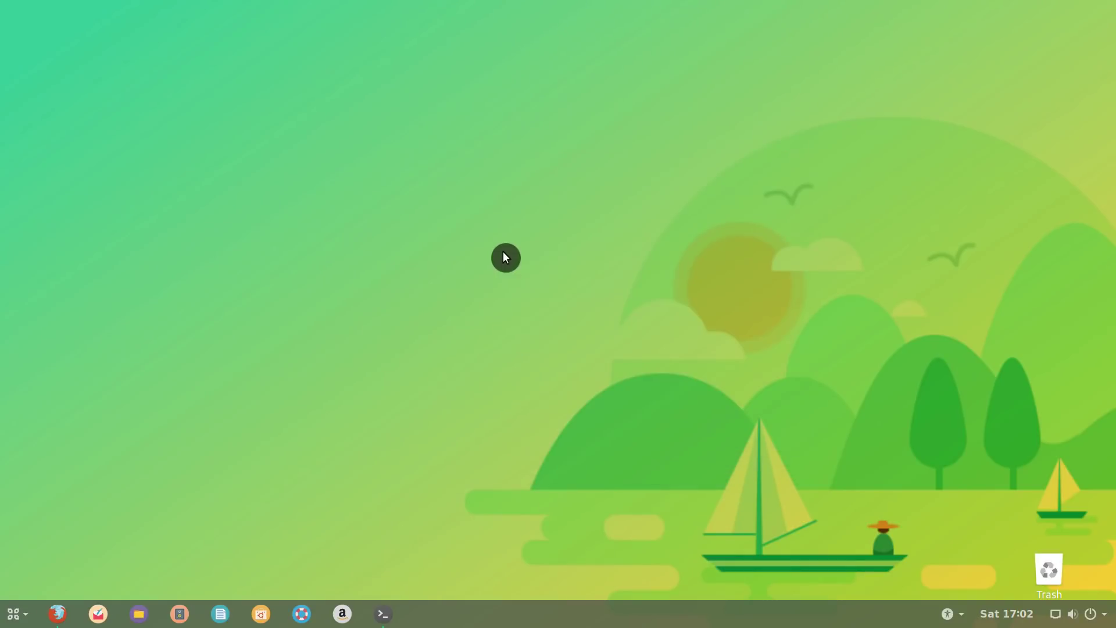
right_click(503, 257)
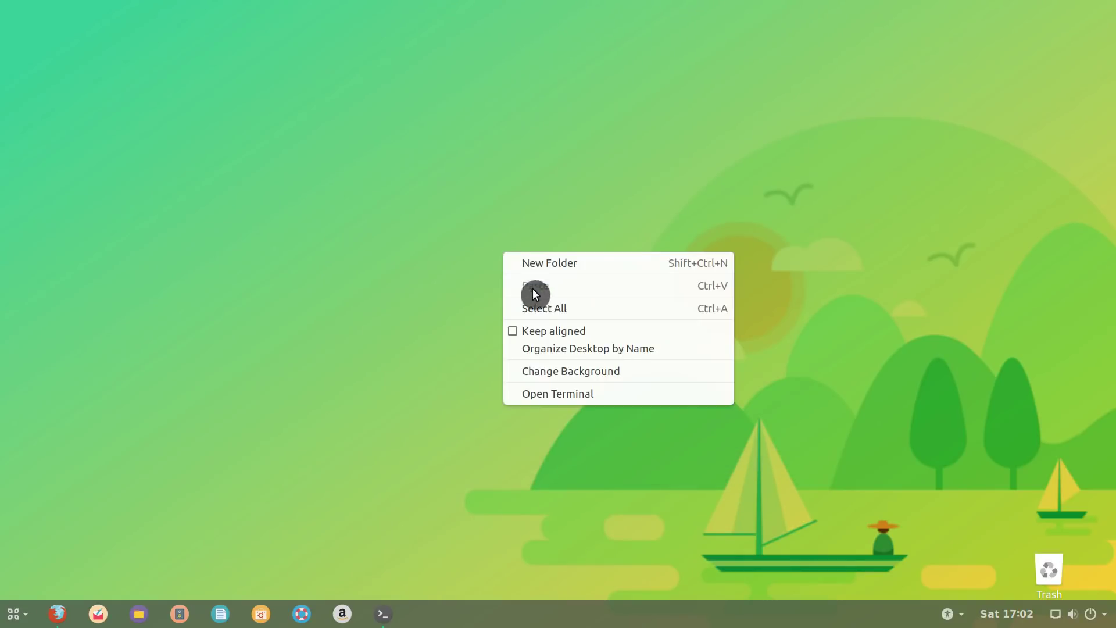
click(554, 369)
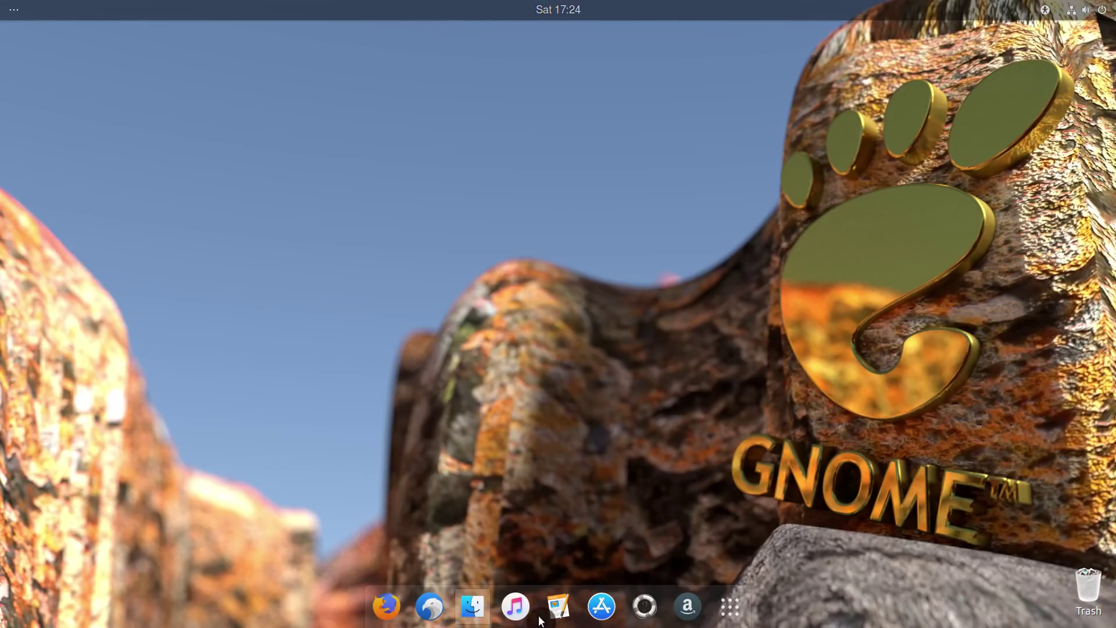
click(469, 608)
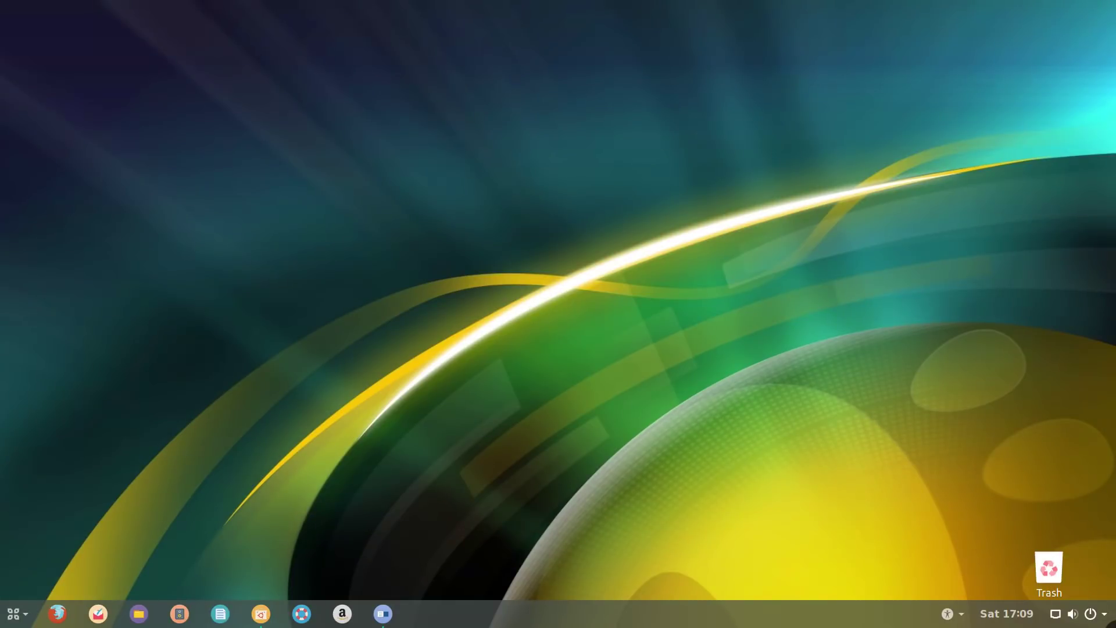
Switch off the Dash to panel and Arc menu toggles on Tweaks' Extensions page
click(383, 614)
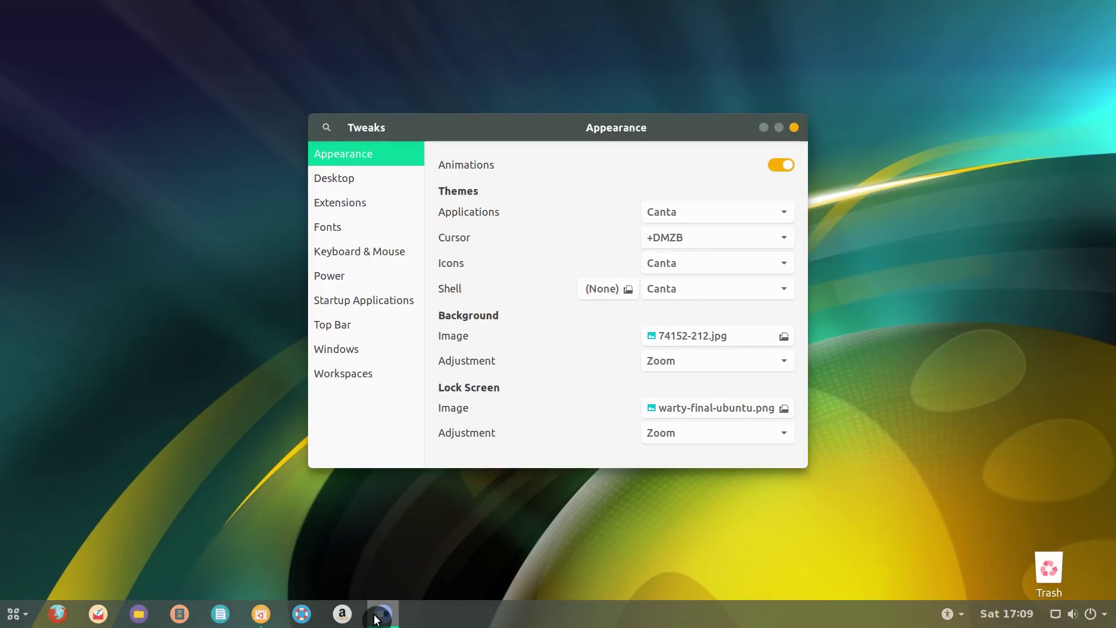
click(380, 202)
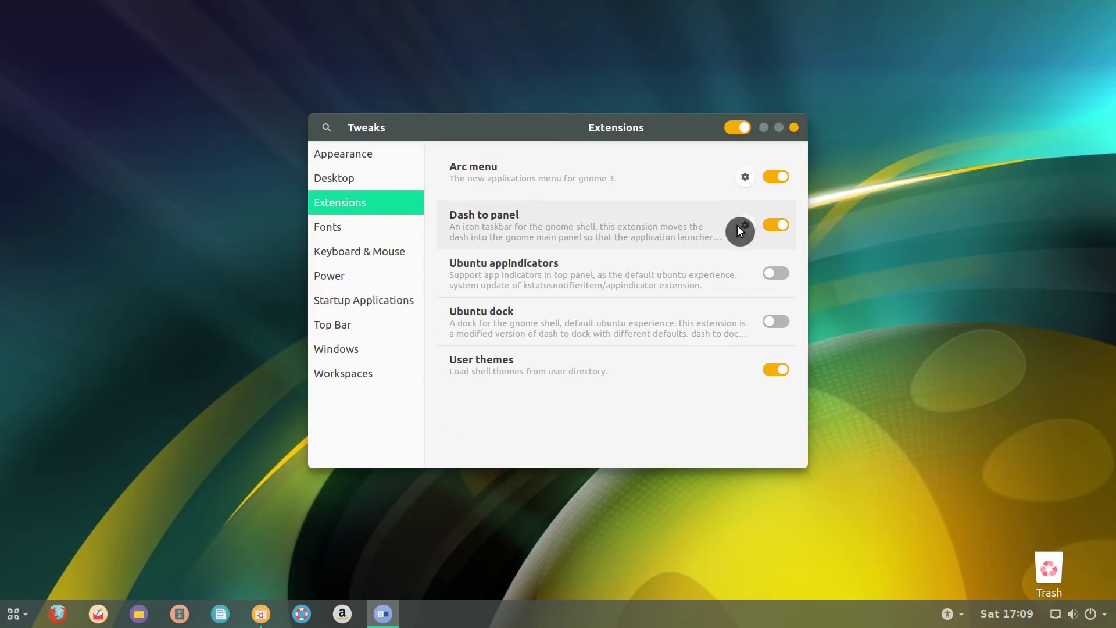
click(772, 225)
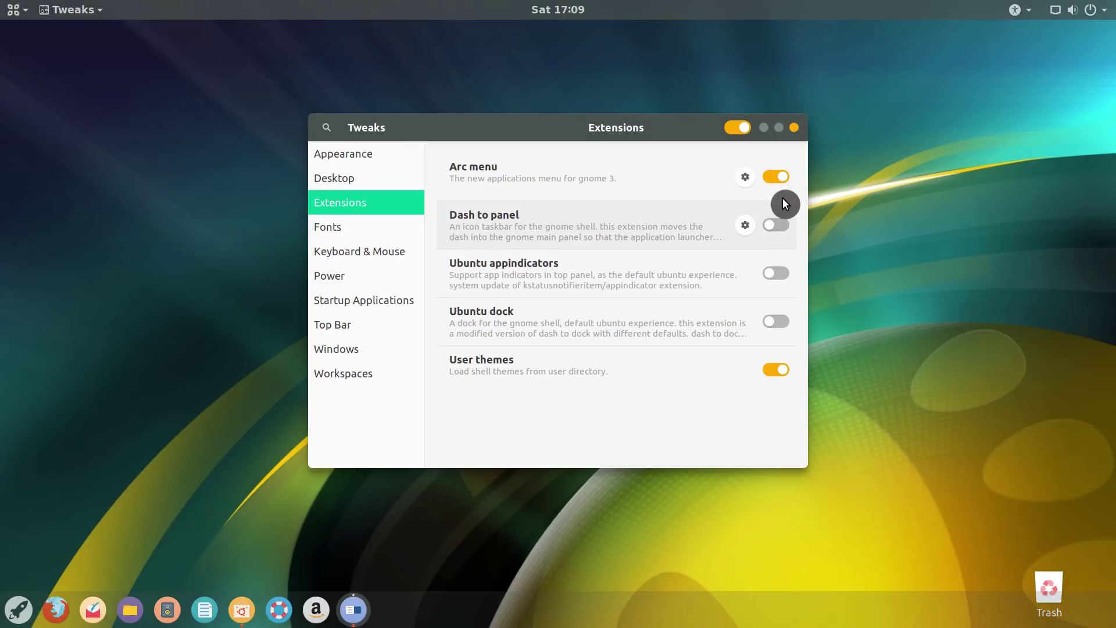
click(779, 176)
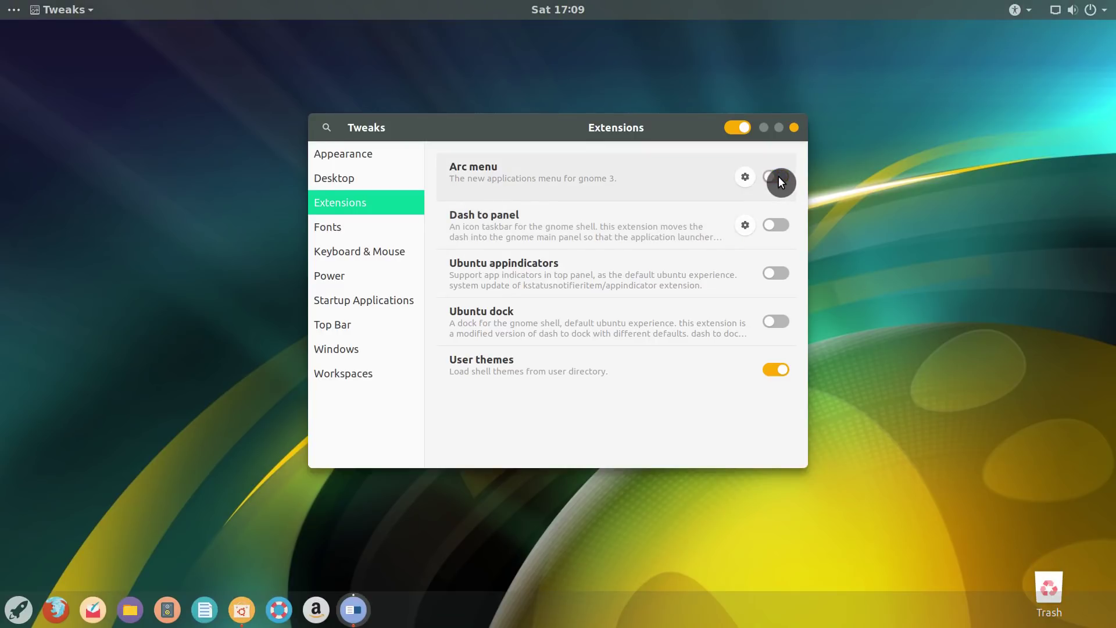
Install Dash to Dock from Ubuntu Software and set its screen position to Bottom
click(794, 127)
click(243, 608)
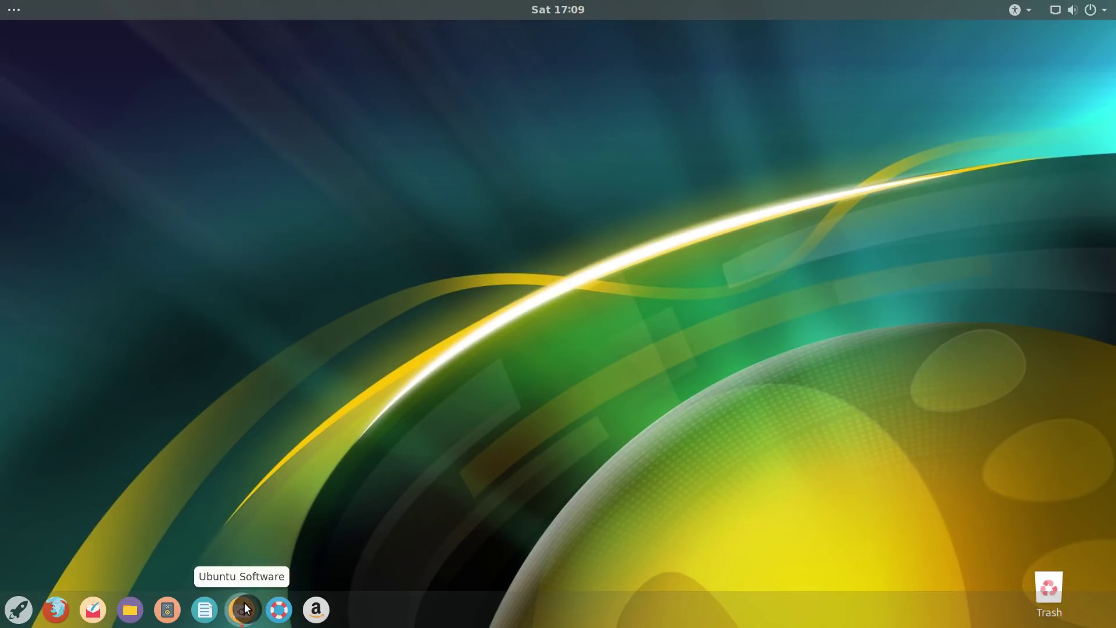
text(dash to dock)
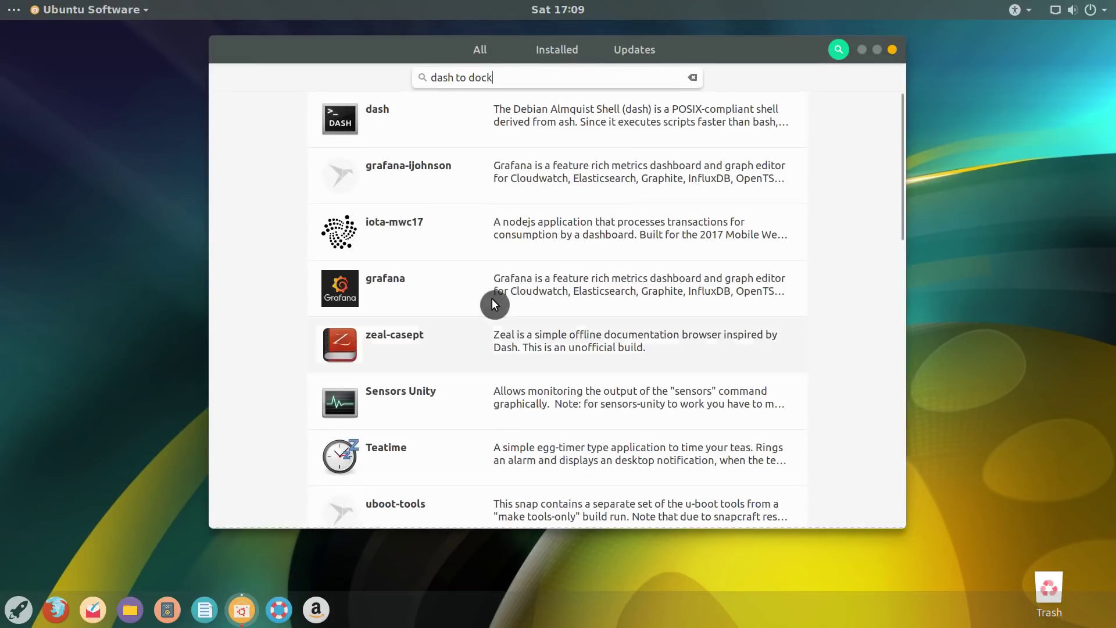
scroll(491, 298, down, 5)
click(456, 456)
click(369, 140)
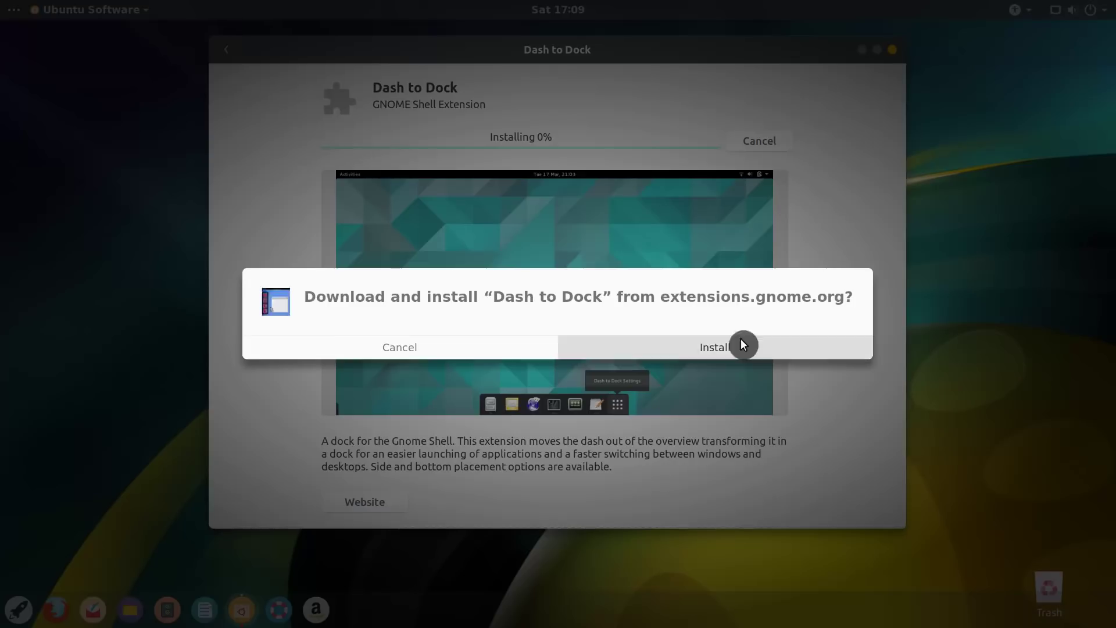
click(743, 342)
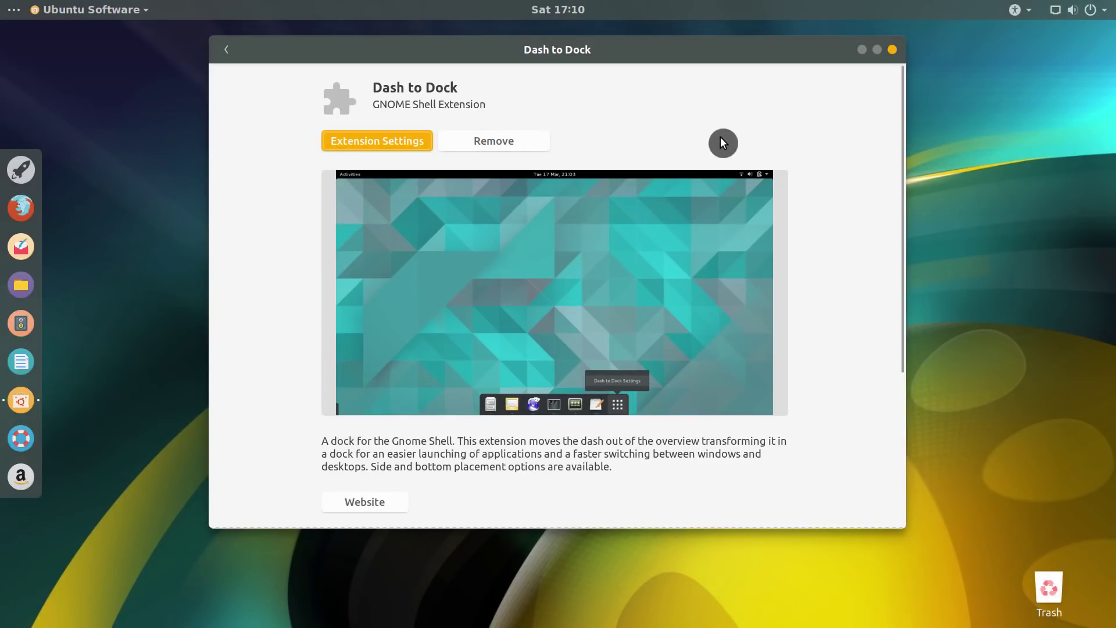
click(377, 144)
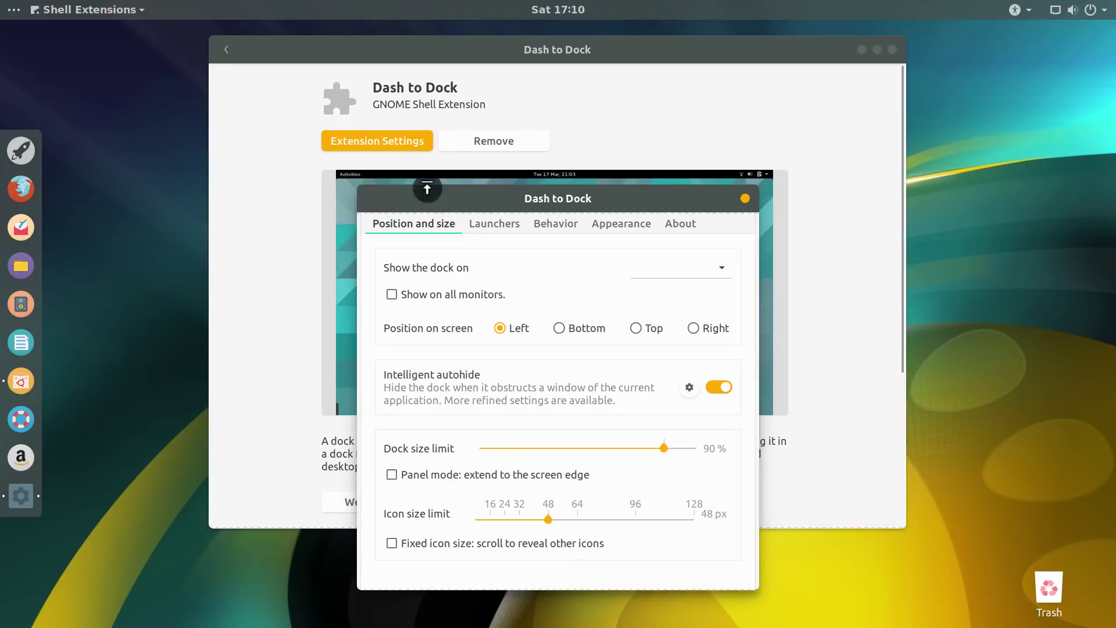
click(558, 328)
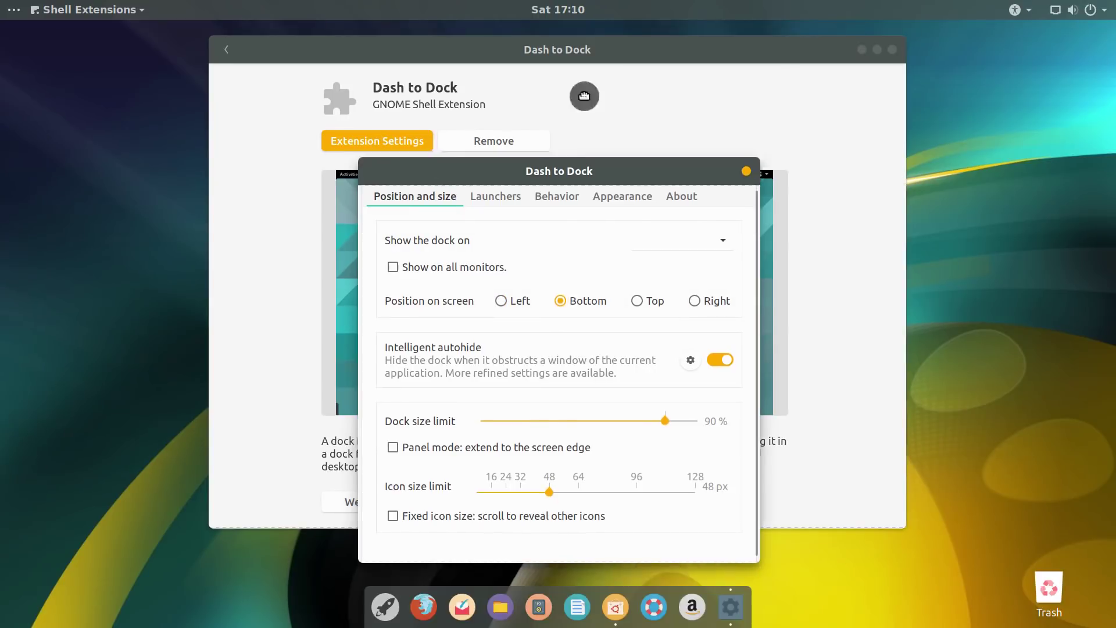
Save the macOS11 icon archive from the macOS iCons gnome-look Files tab
click(753, 92)
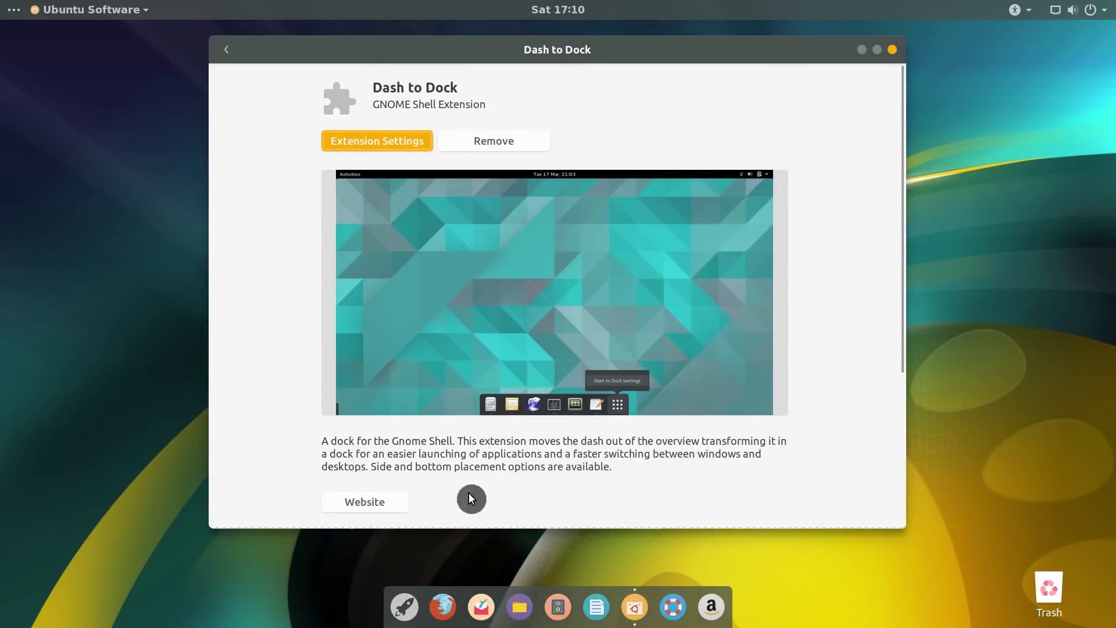
click(442, 606)
scroll(326, 446, down, 2)
scroll(325, 442, down, 2)
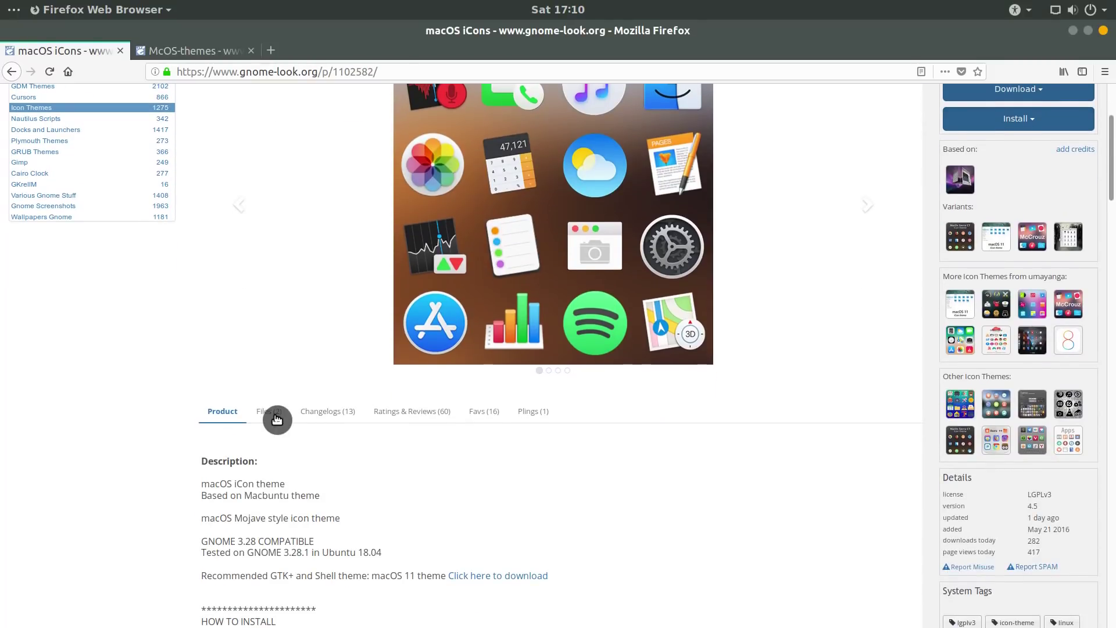
click(267, 413)
click(250, 489)
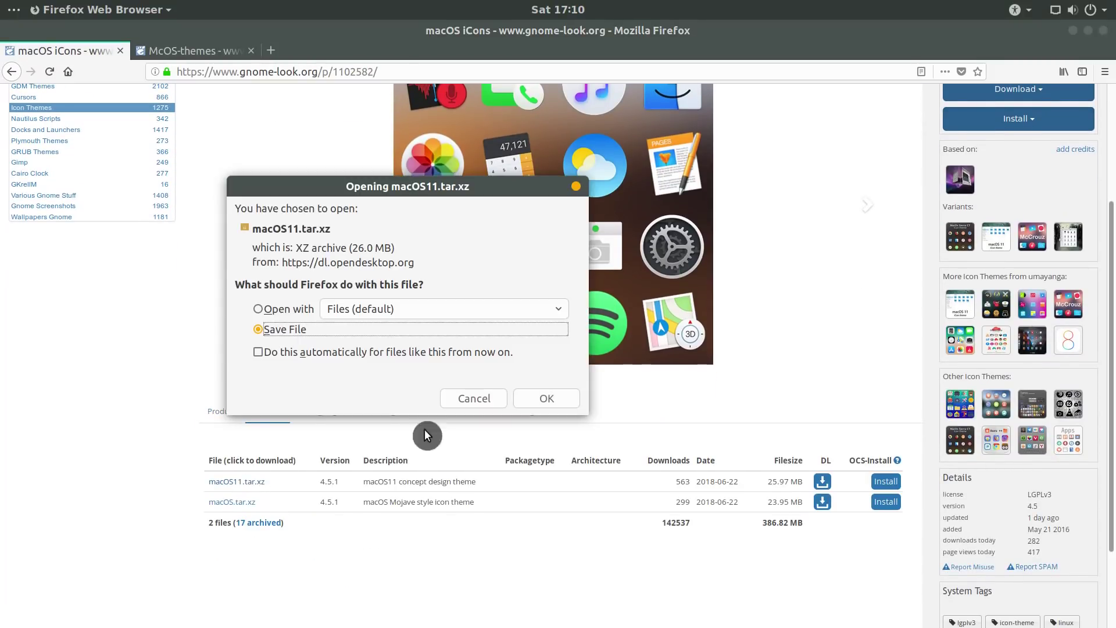
click(559, 400)
Save the McOS-Shell-themes, McOS-MJV and McOS-MJV-Dark-mode archives from the McOS-themes page
click(200, 57)
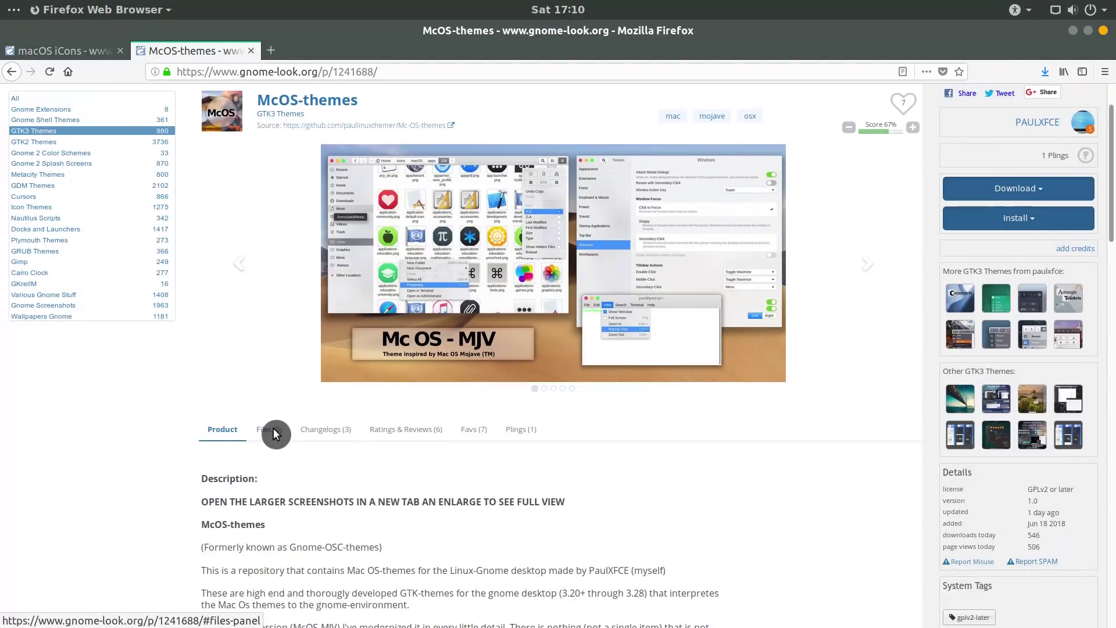
click(271, 429)
scroll(294, 436, down, 2)
click(278, 504)
click(545, 400)
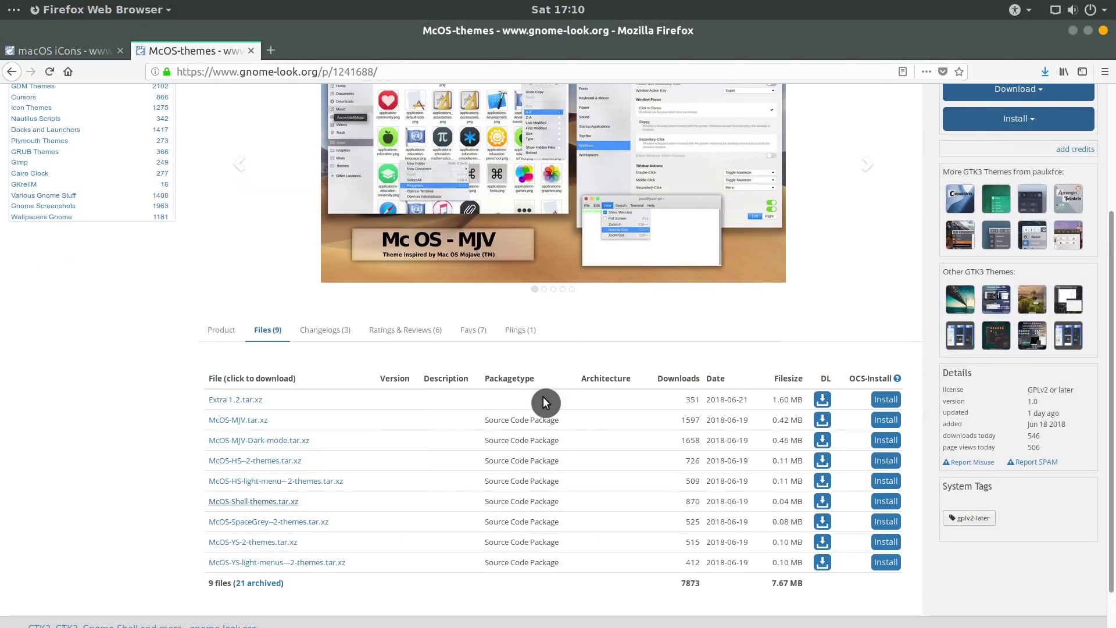
click(250, 422)
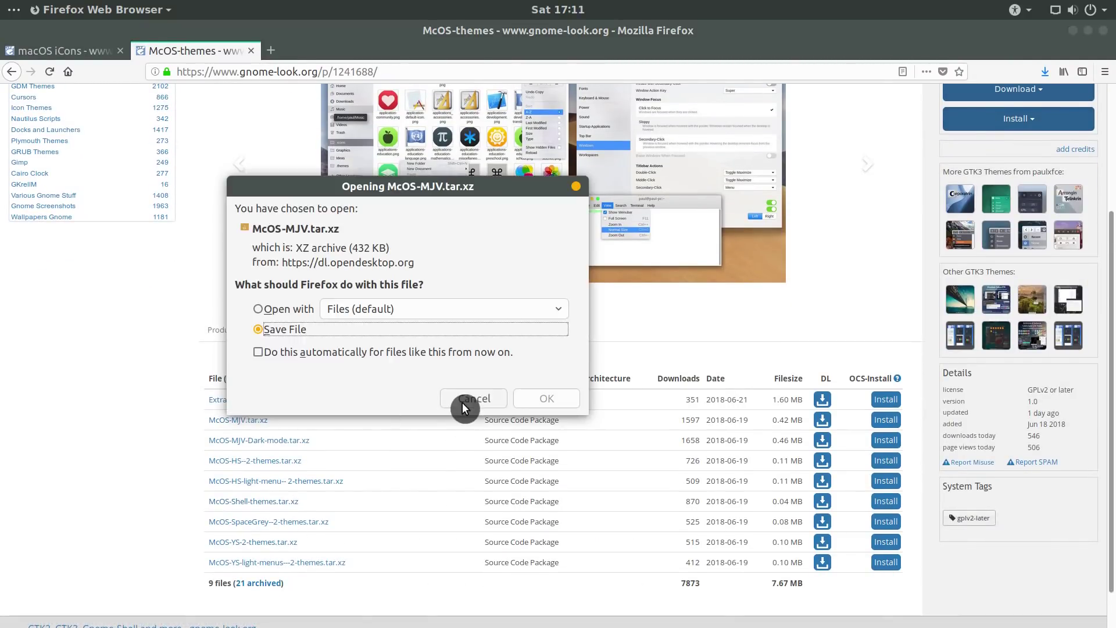
click(462, 402)
click(297, 440)
click(546, 400)
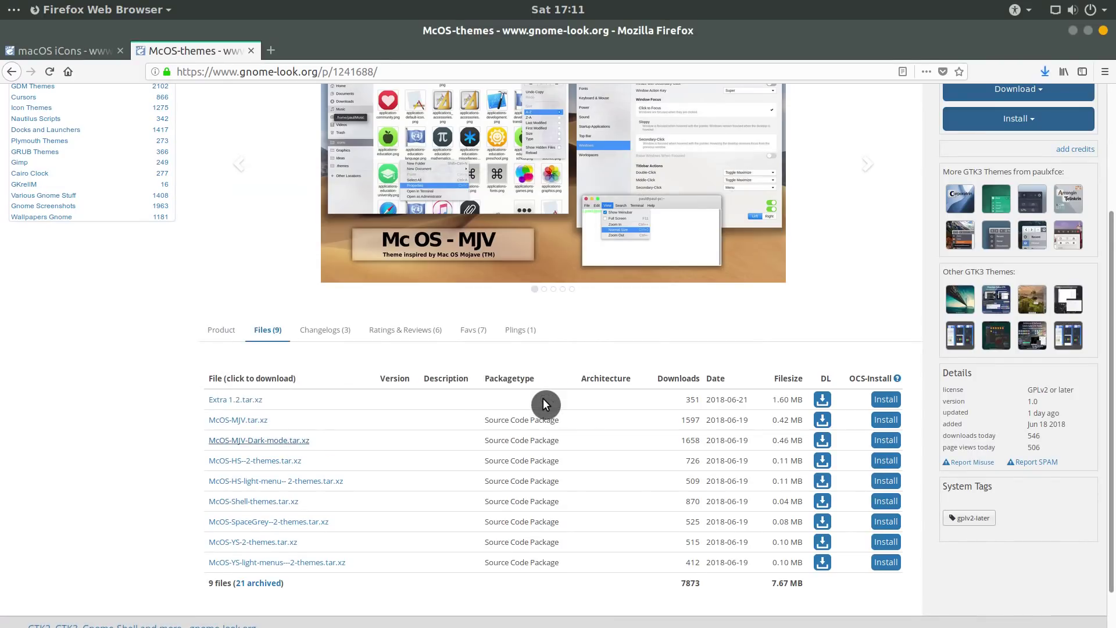
Extract all four downloaded archives right inside Downloads
click(514, 602)
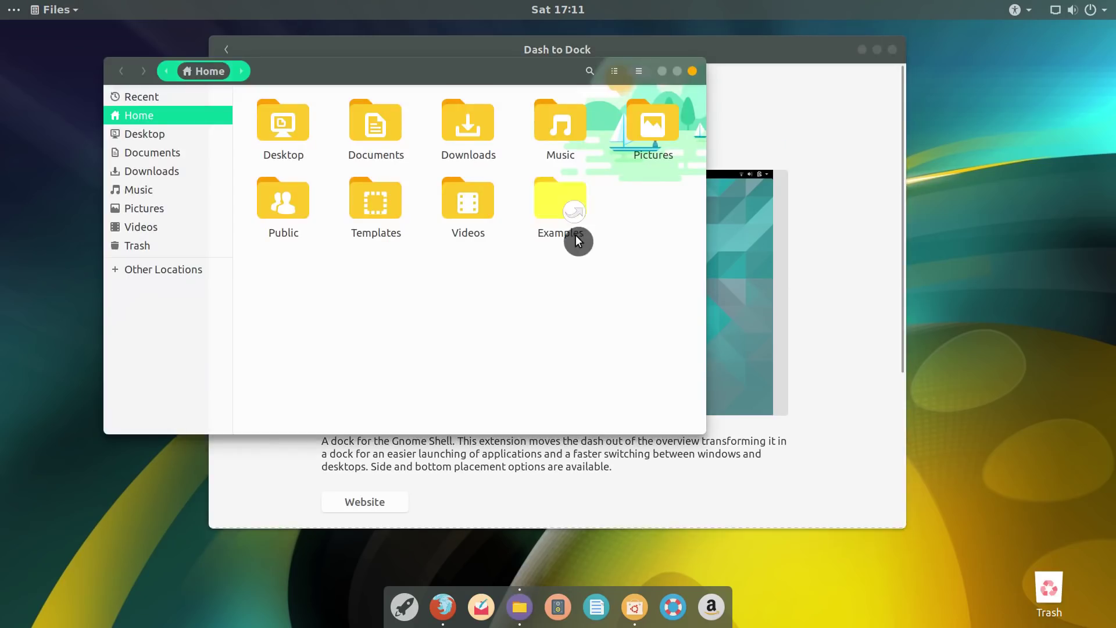
double_click(470, 150)
drag(646, 229, 268, 113)
right_click(270, 113)
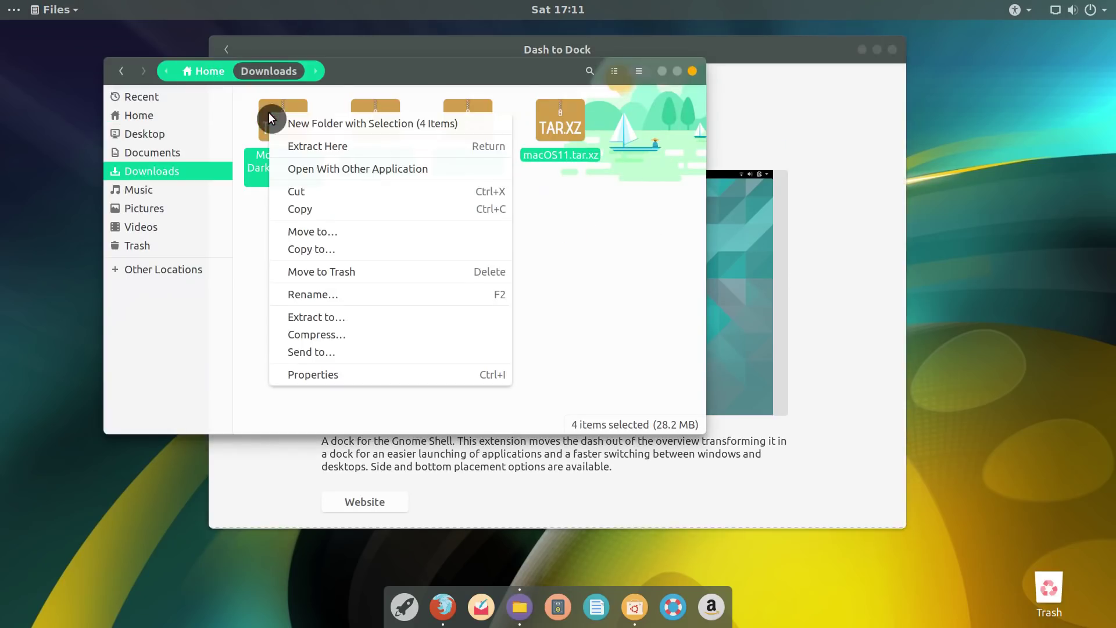
click(327, 146)
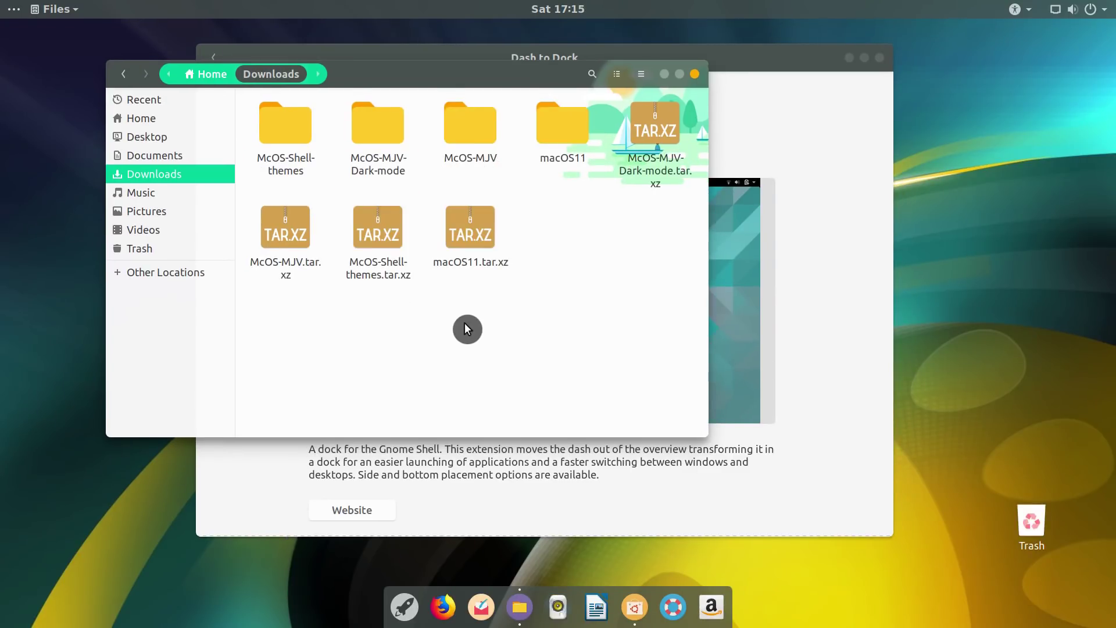
Move the macOS11 folder toward the home folder, revealing hidden folders with Ctrl+H
double_click(562, 127)
key(alt+Left)
right_click(560, 132)
click(593, 261)
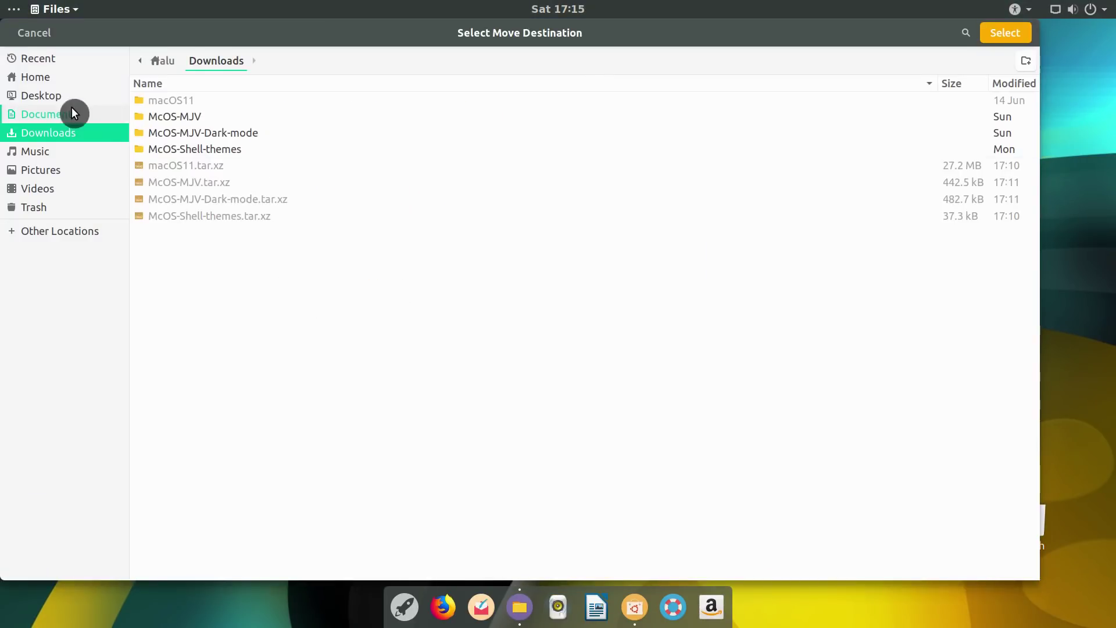
click(60, 80)
key(ctrl+h)
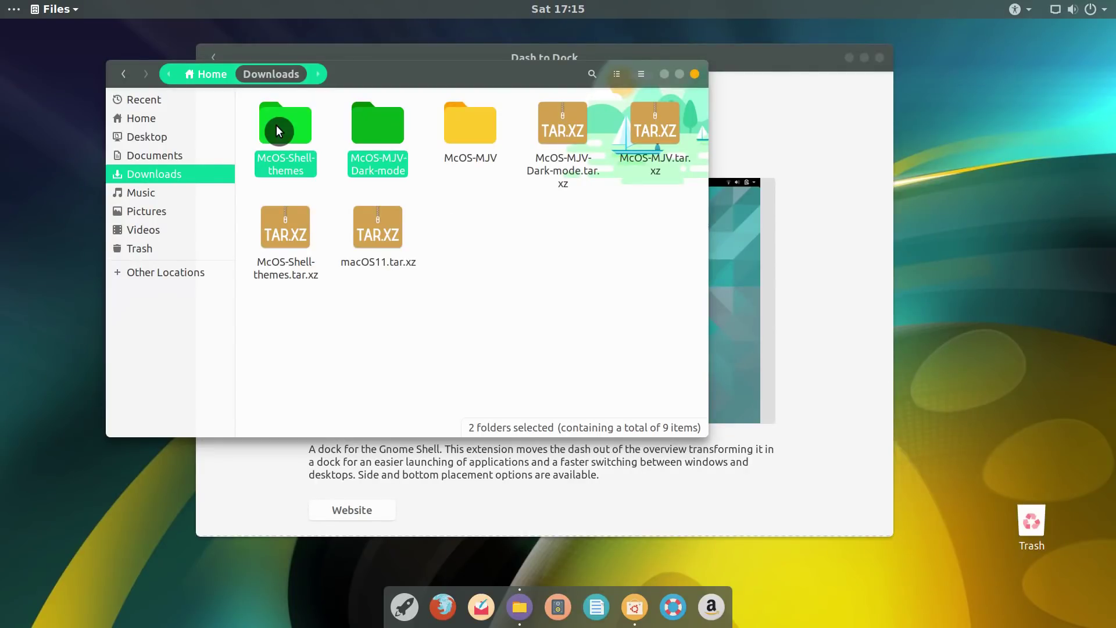
Move the two selected theme folders into ~/.themes
right_click(277, 128)
click(332, 287)
click(50, 78)
double_click(162, 147)
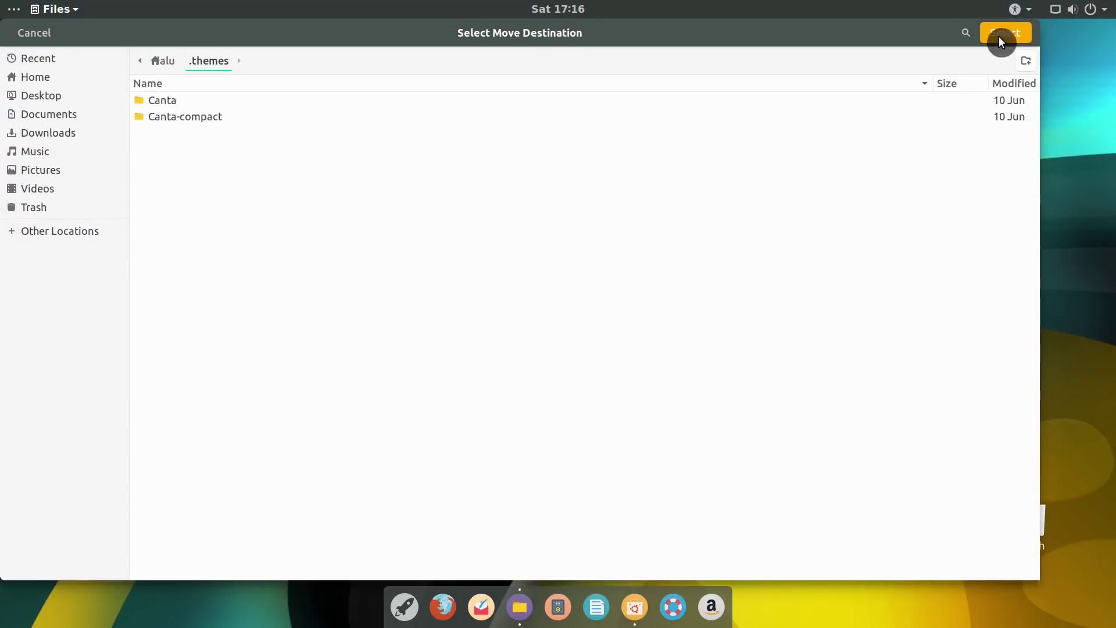
click(1001, 35)
Move the McOS-MJV folder into ~/.themes
double_click(275, 136)
key(alt+Left)
right_click(278, 131)
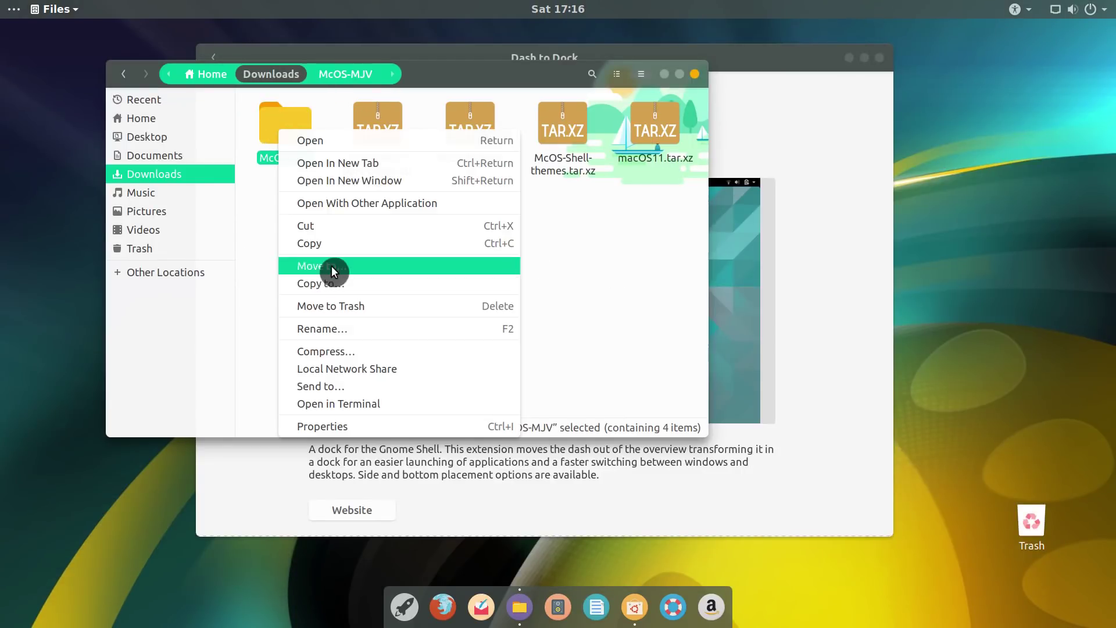
click(332, 266)
click(46, 81)
double_click(187, 220)
key(Return)
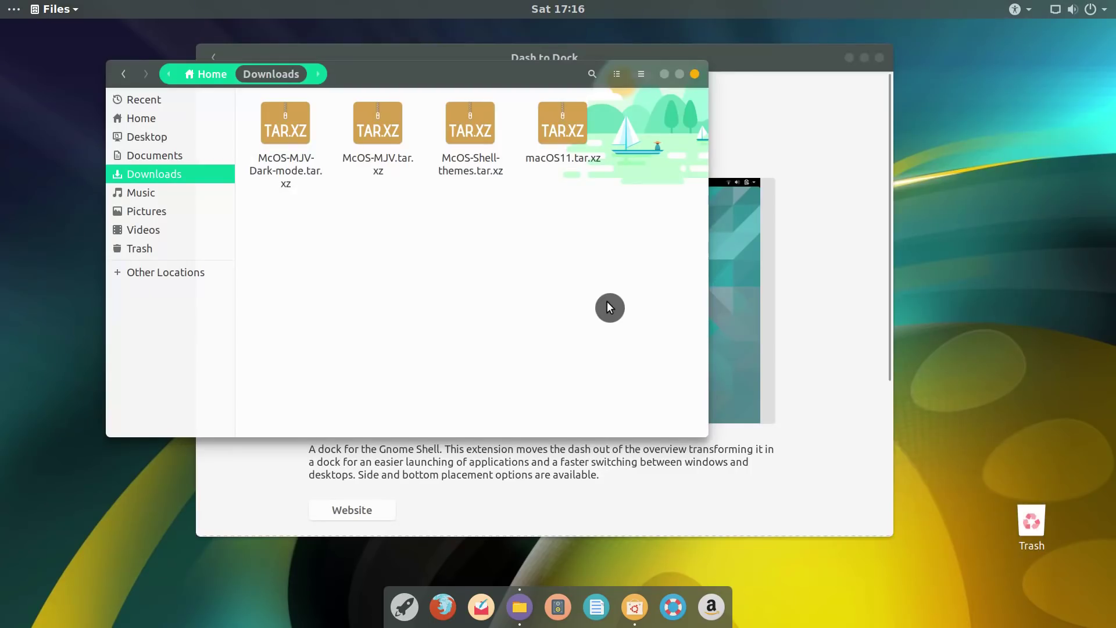
Launch Tweaks and set MacOS11 icons, McOS-MJV applications and McOS-Light-Shell shell themes
click(404, 608)
text(twe)
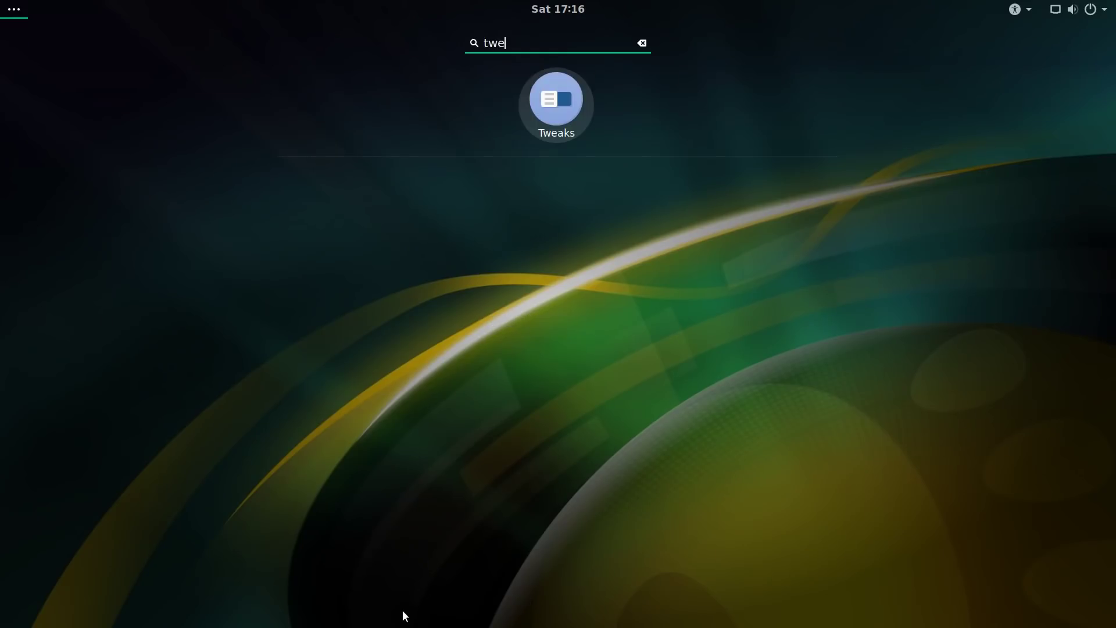
key(Return)
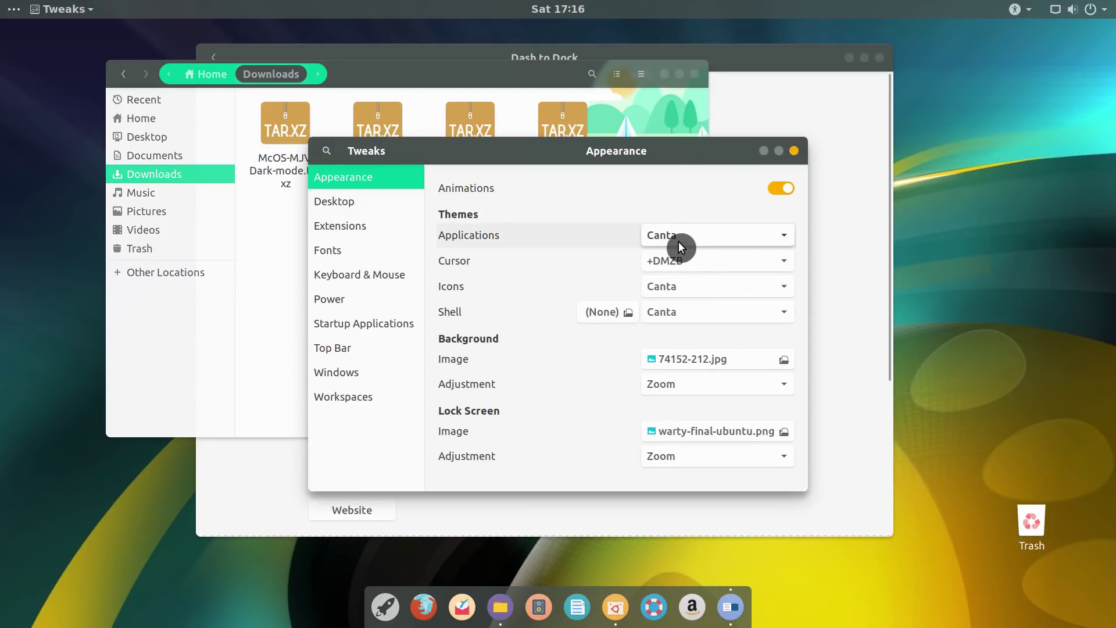
click(683, 286)
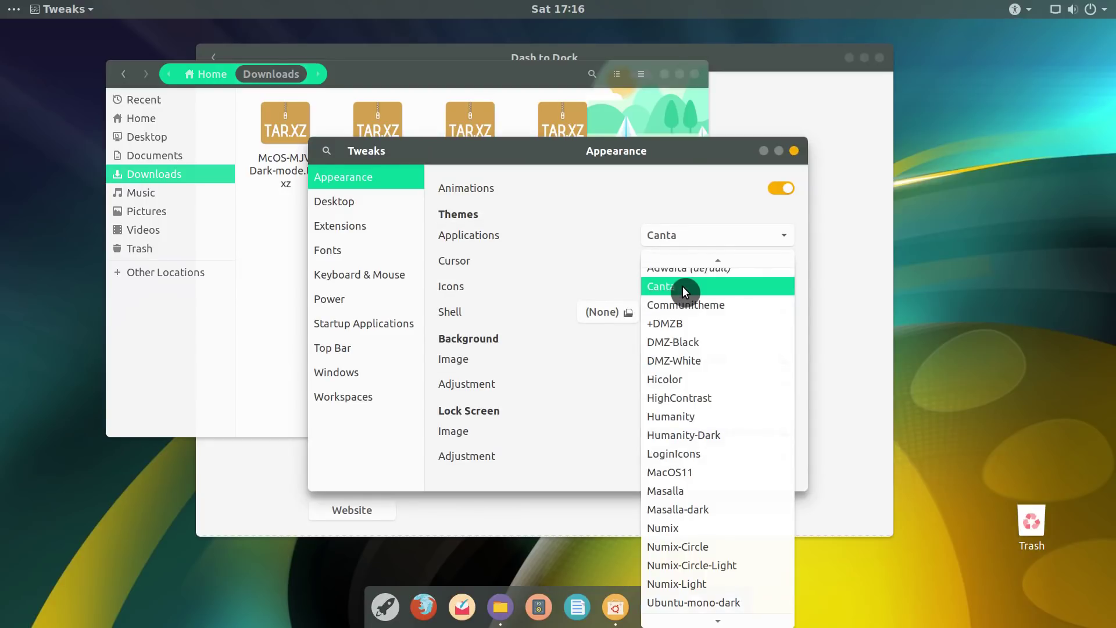
click(703, 474)
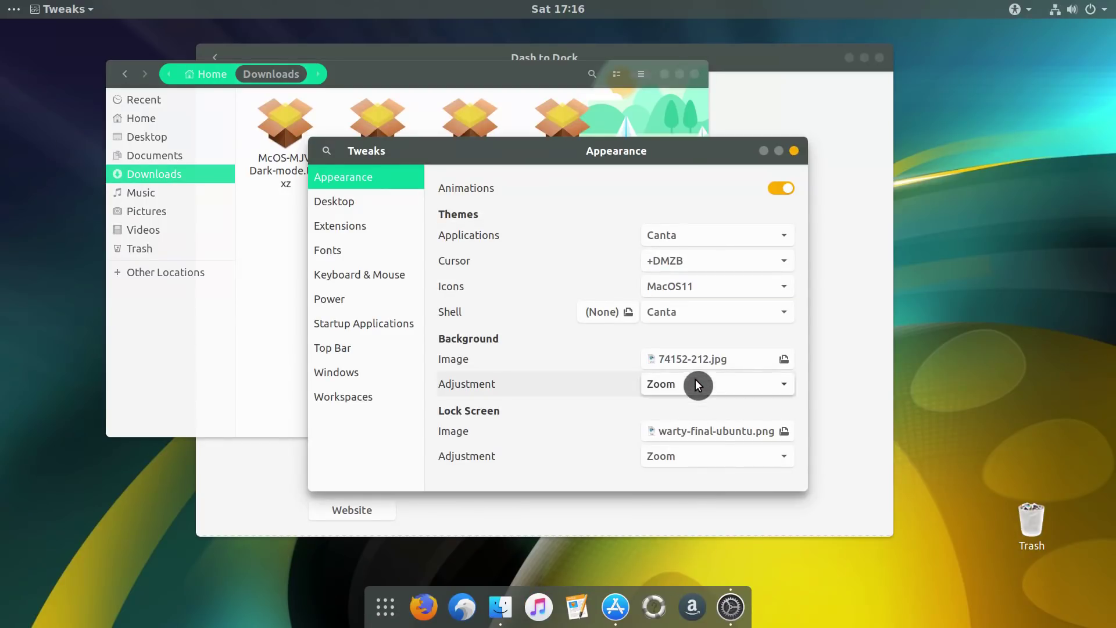
click(696, 238)
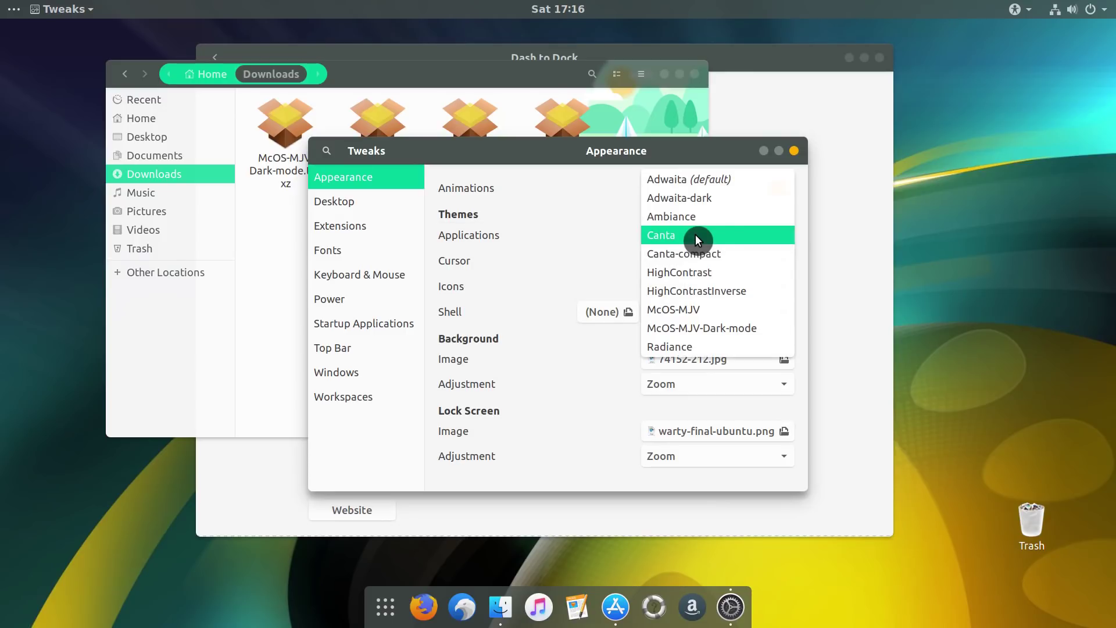
click(728, 313)
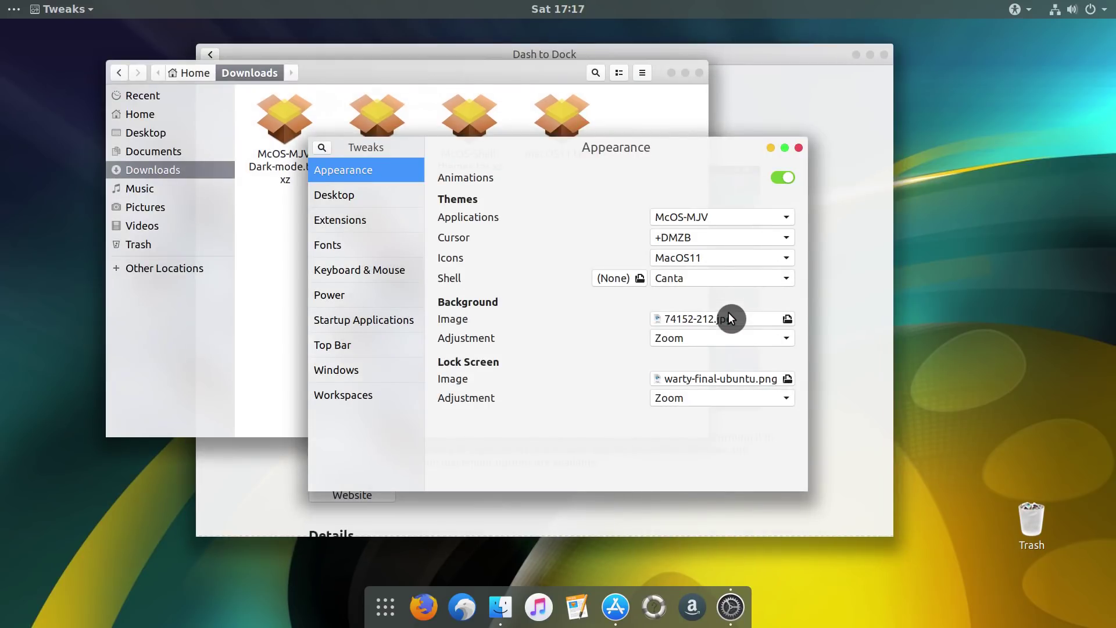
click(693, 284)
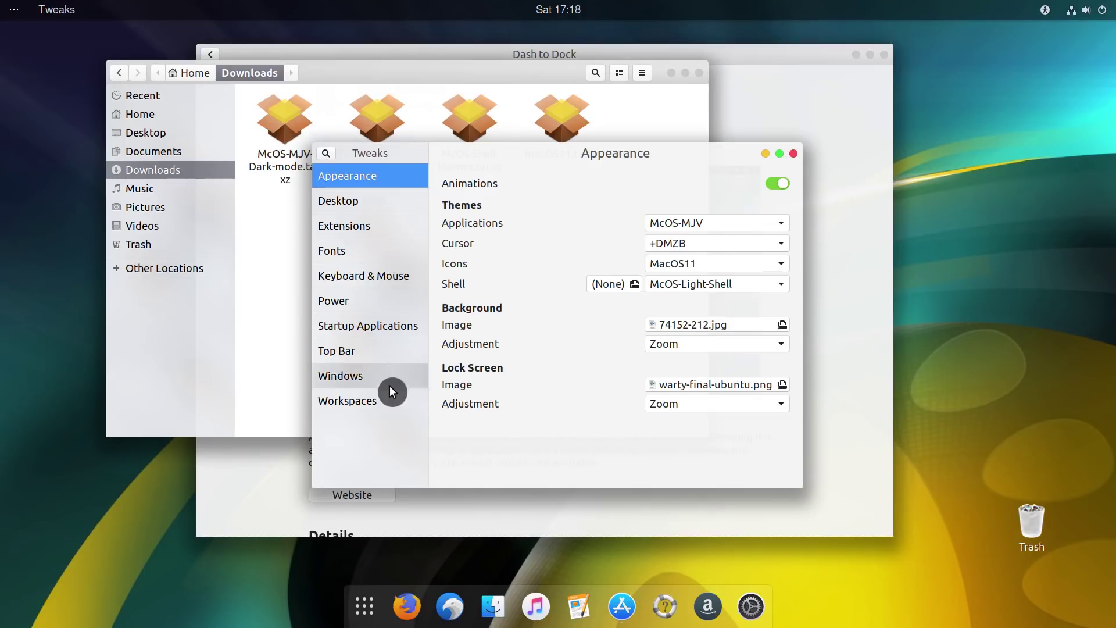
Place the titlebar window buttons on the left, then close Tweaks, Files and Software
click(376, 380)
scroll(645, 375, down, 3)
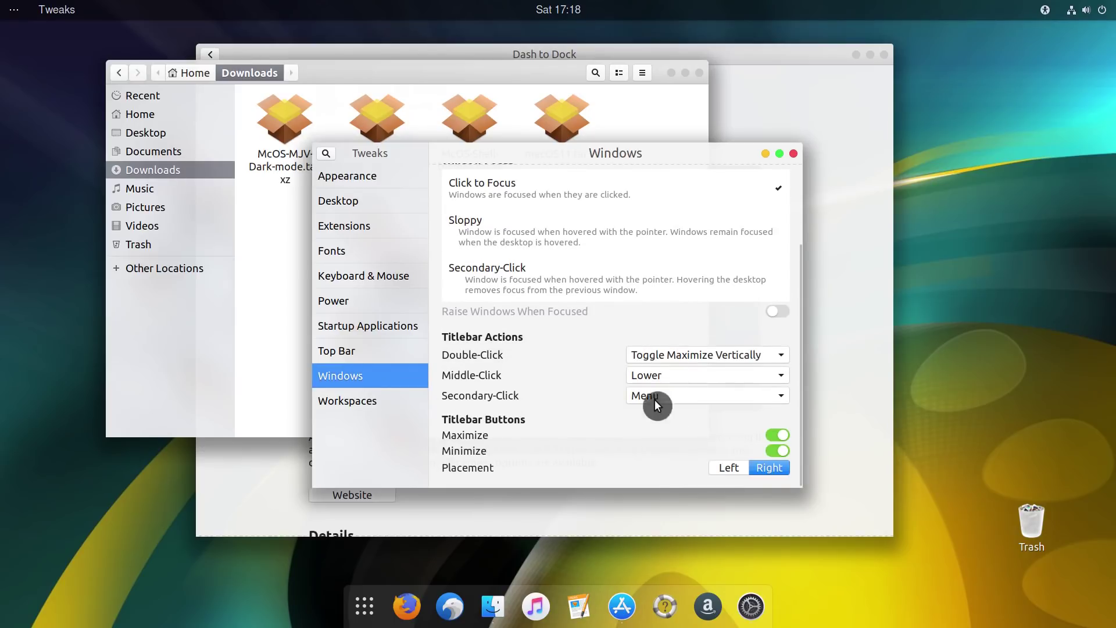
click(730, 469)
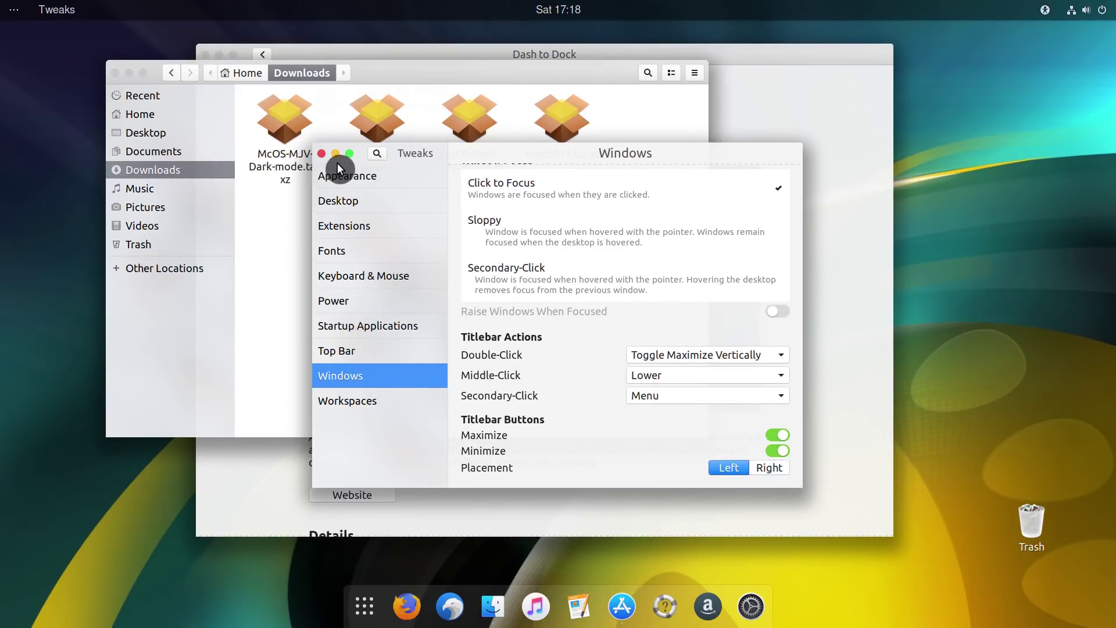
click(321, 153)
click(115, 72)
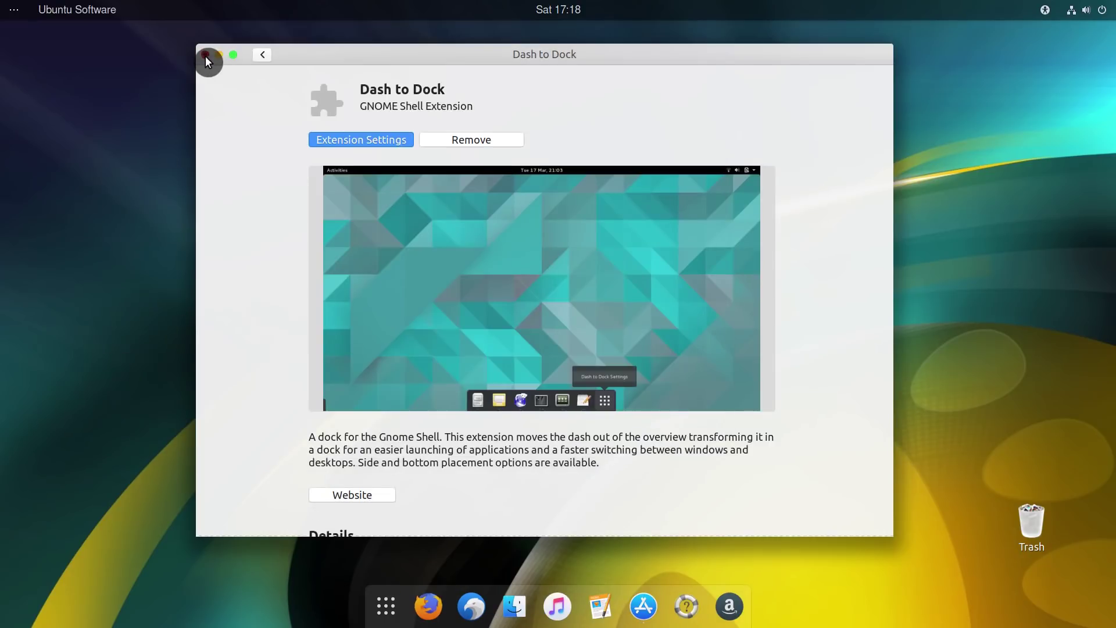
click(205, 57)
Set the GNOME rock image from Pictures as the desktop wallpaper
right_click(519, 247)
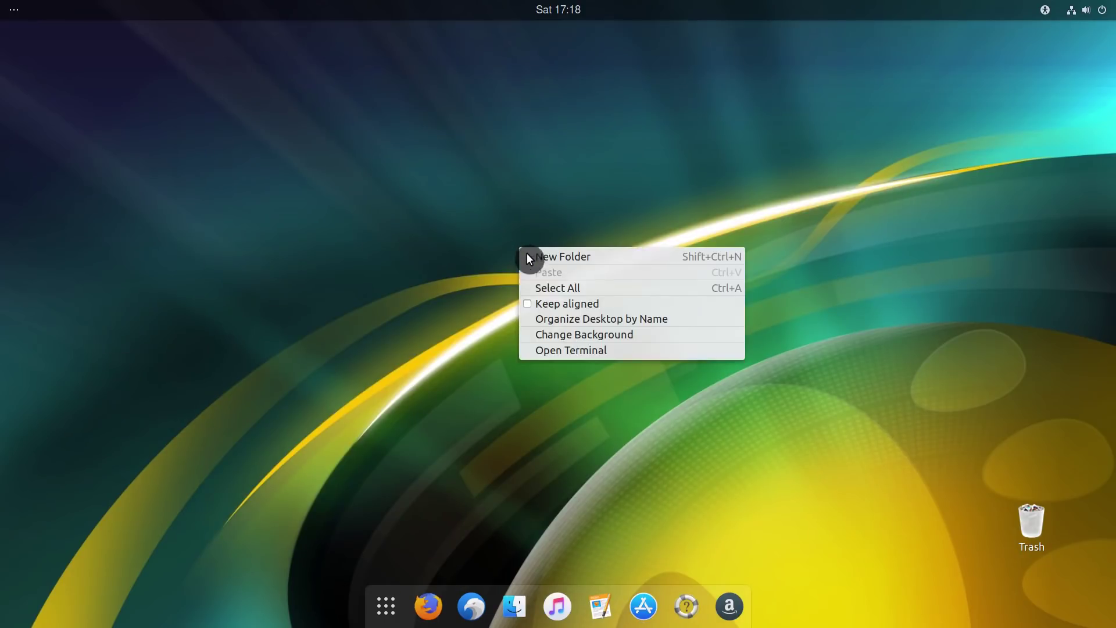
click(582, 334)
click(583, 334)
click(580, 187)
click(397, 261)
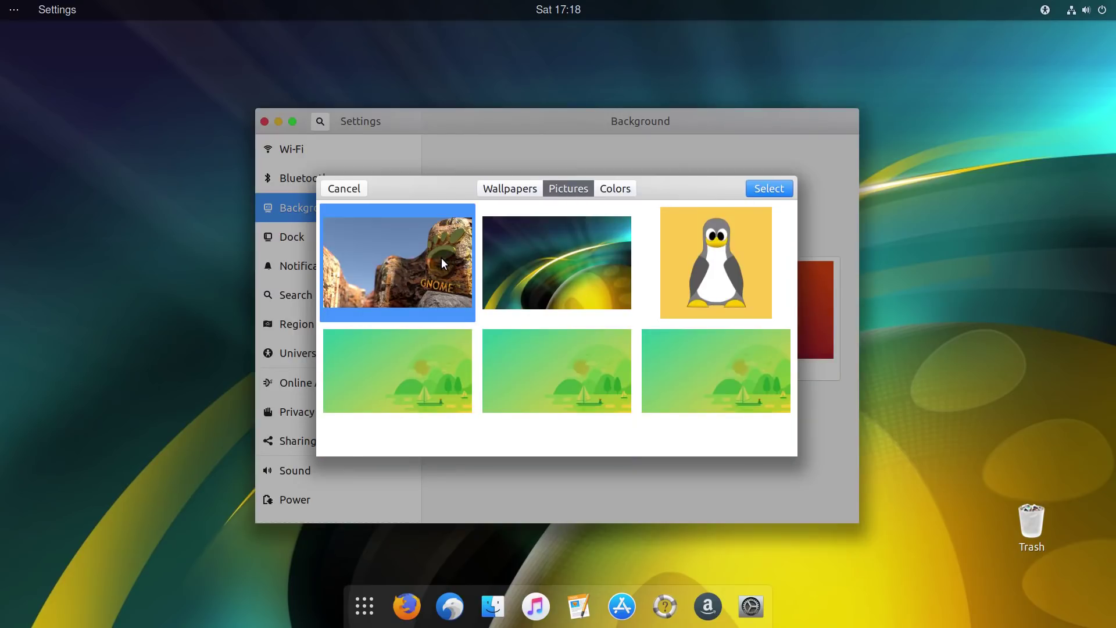
click(767, 189)
click(265, 122)
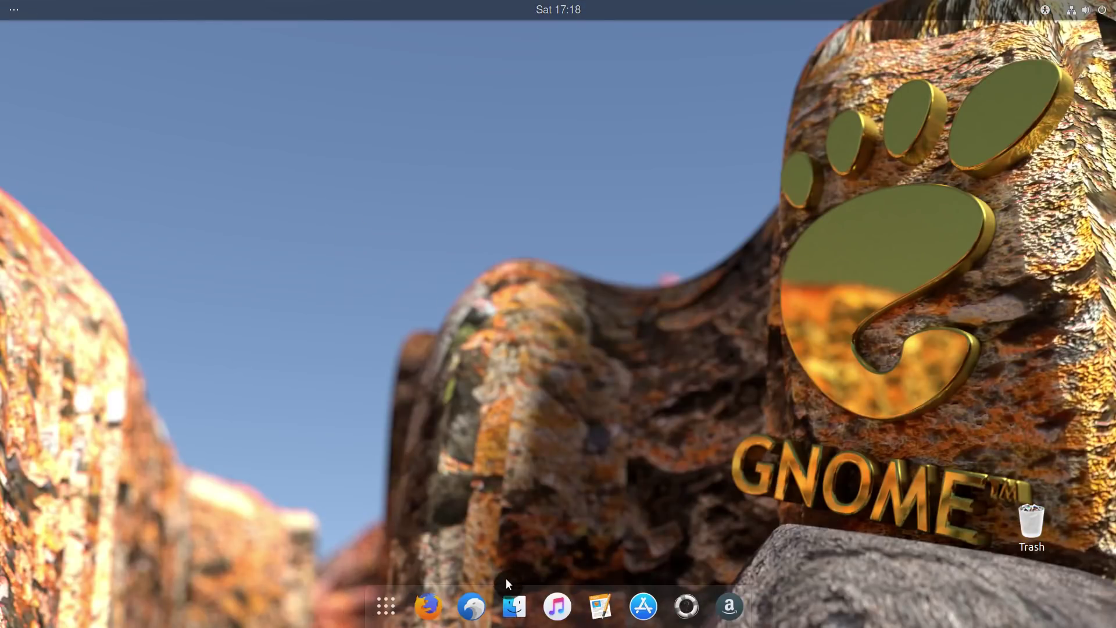
click(515, 609)
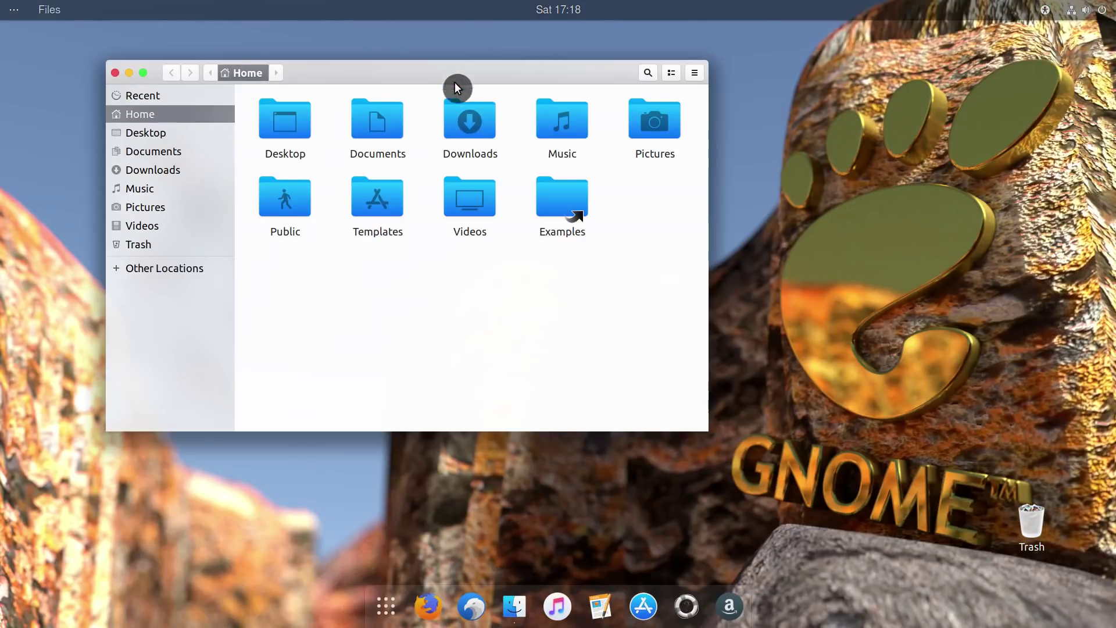
drag(455, 81, 413, 60)
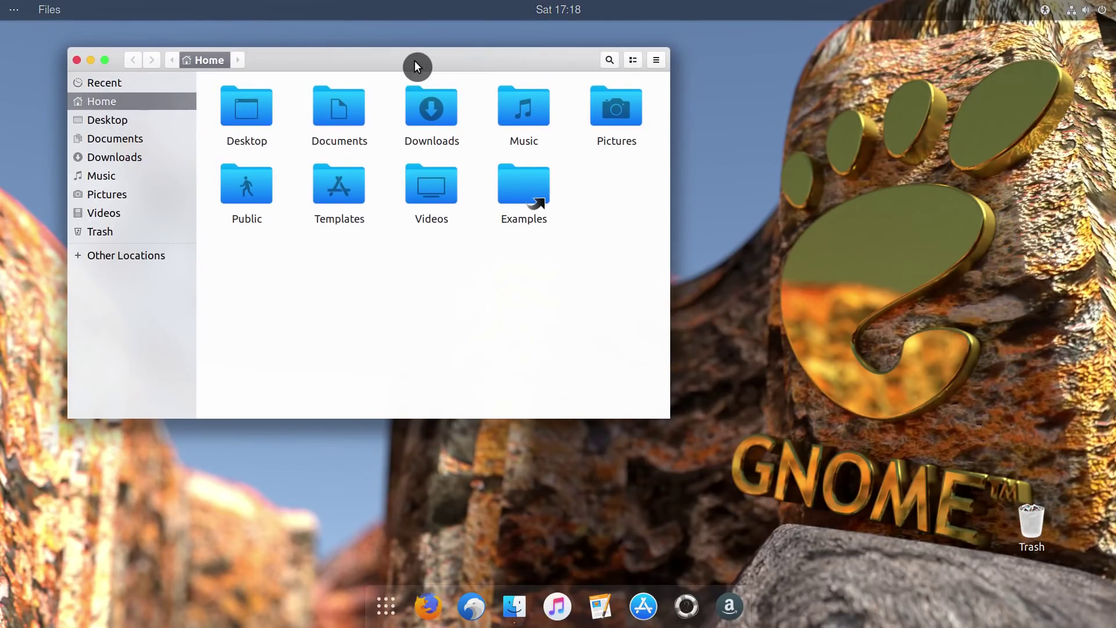